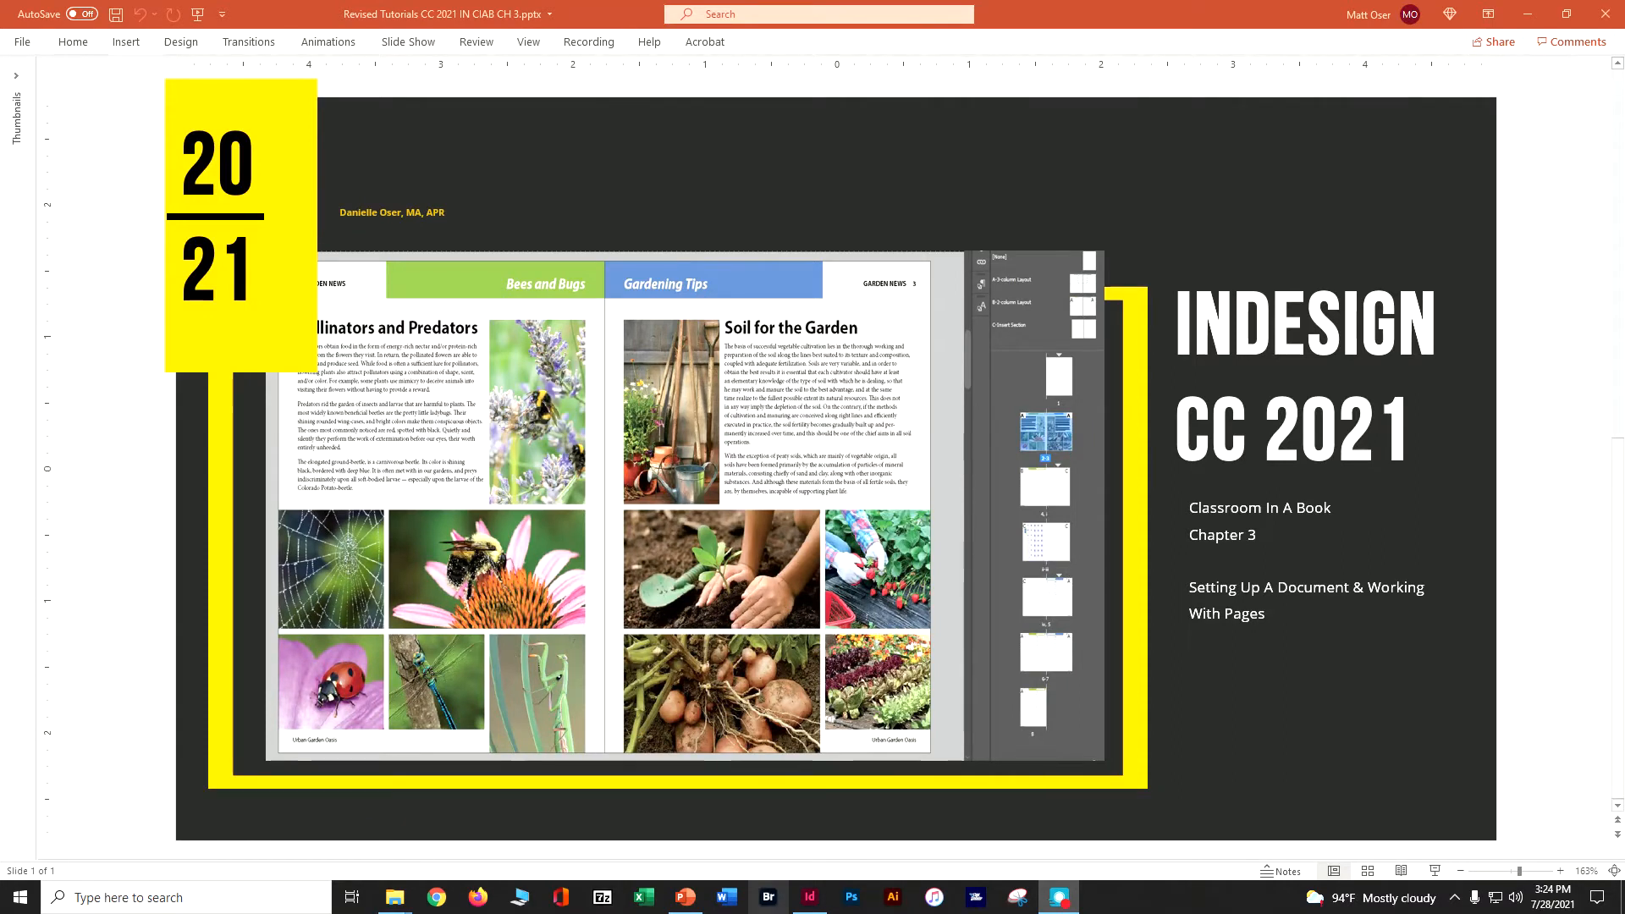
# Switch to InDesign and apply the Advanced workspace.
pyautogui.click(810, 897)
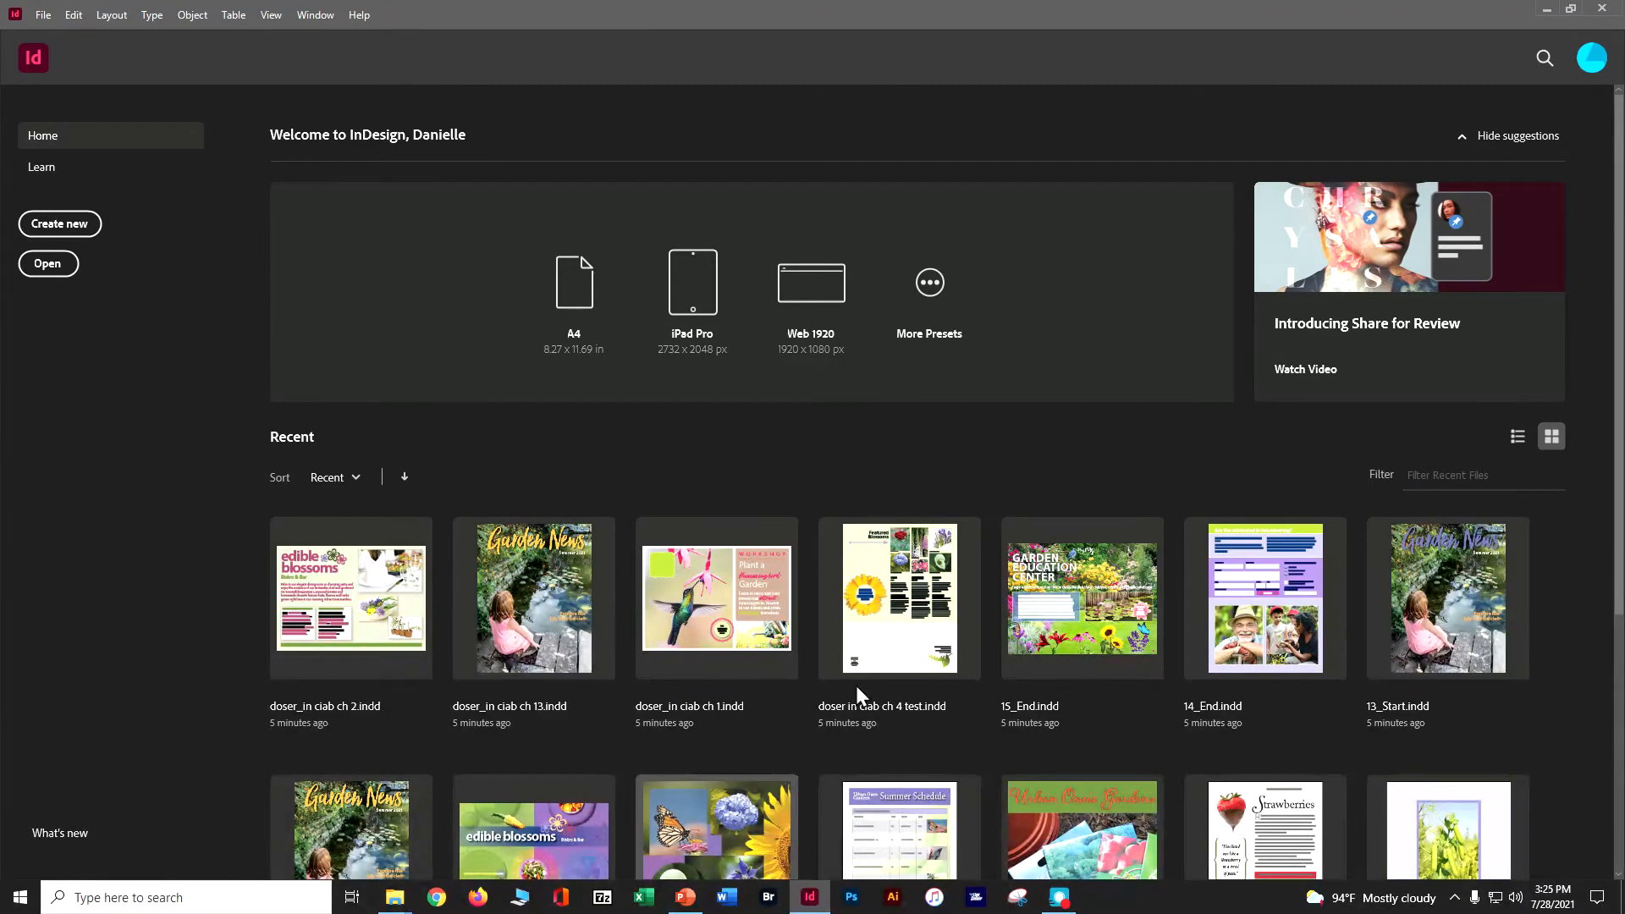
pyautogui.click(318, 17)
pyautogui.moveTo(329, 55)
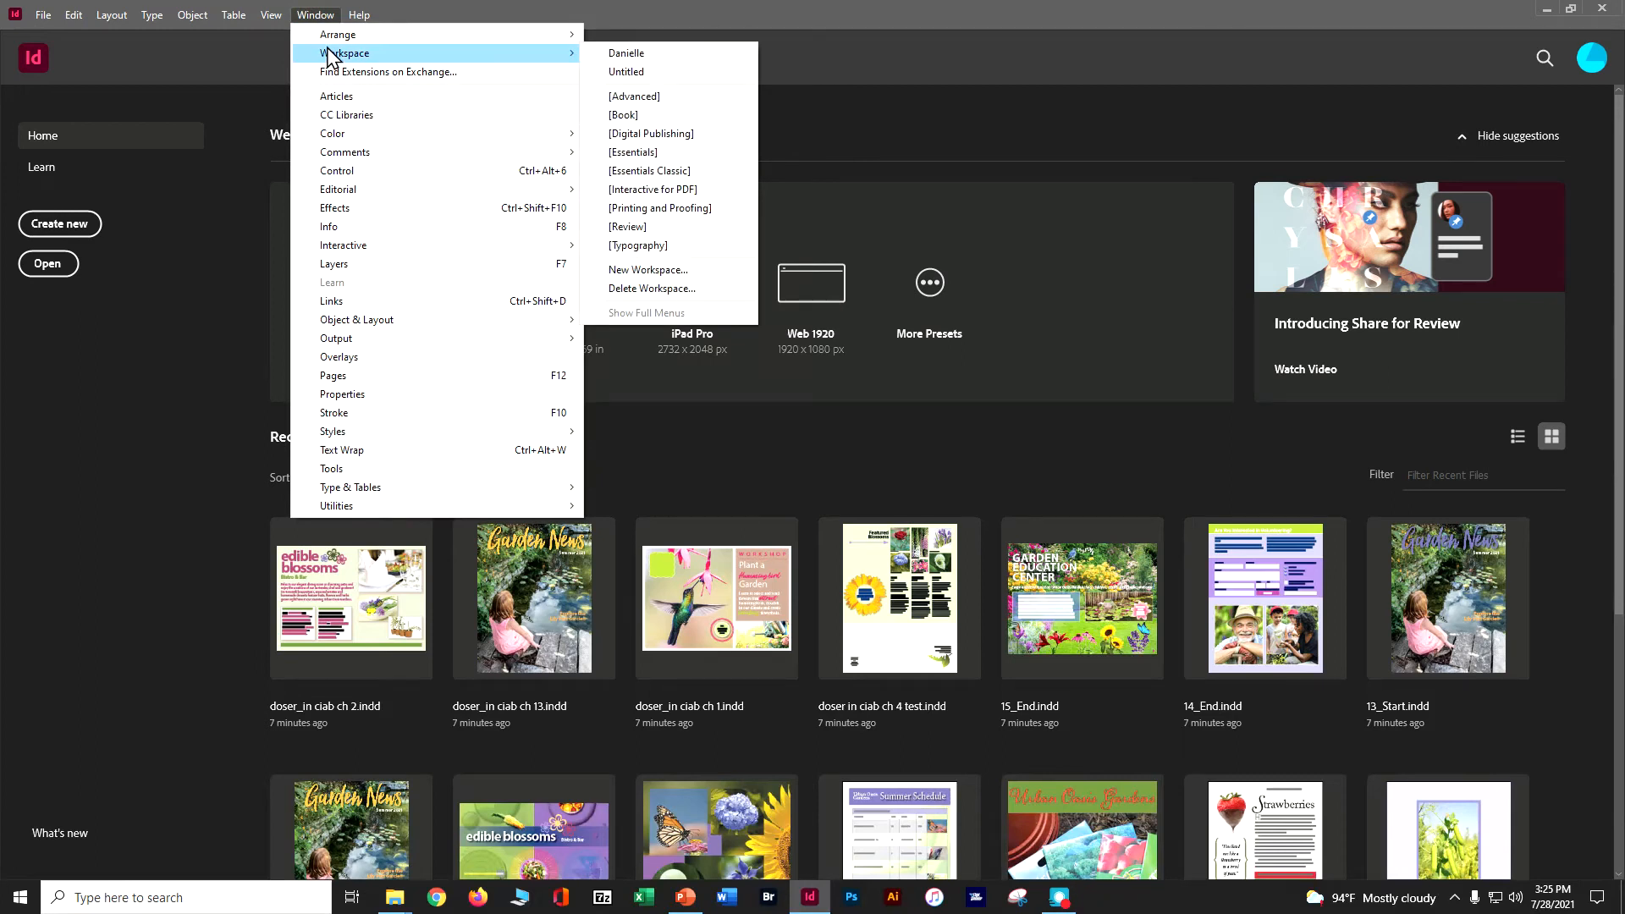
pyautogui.click(630, 98)
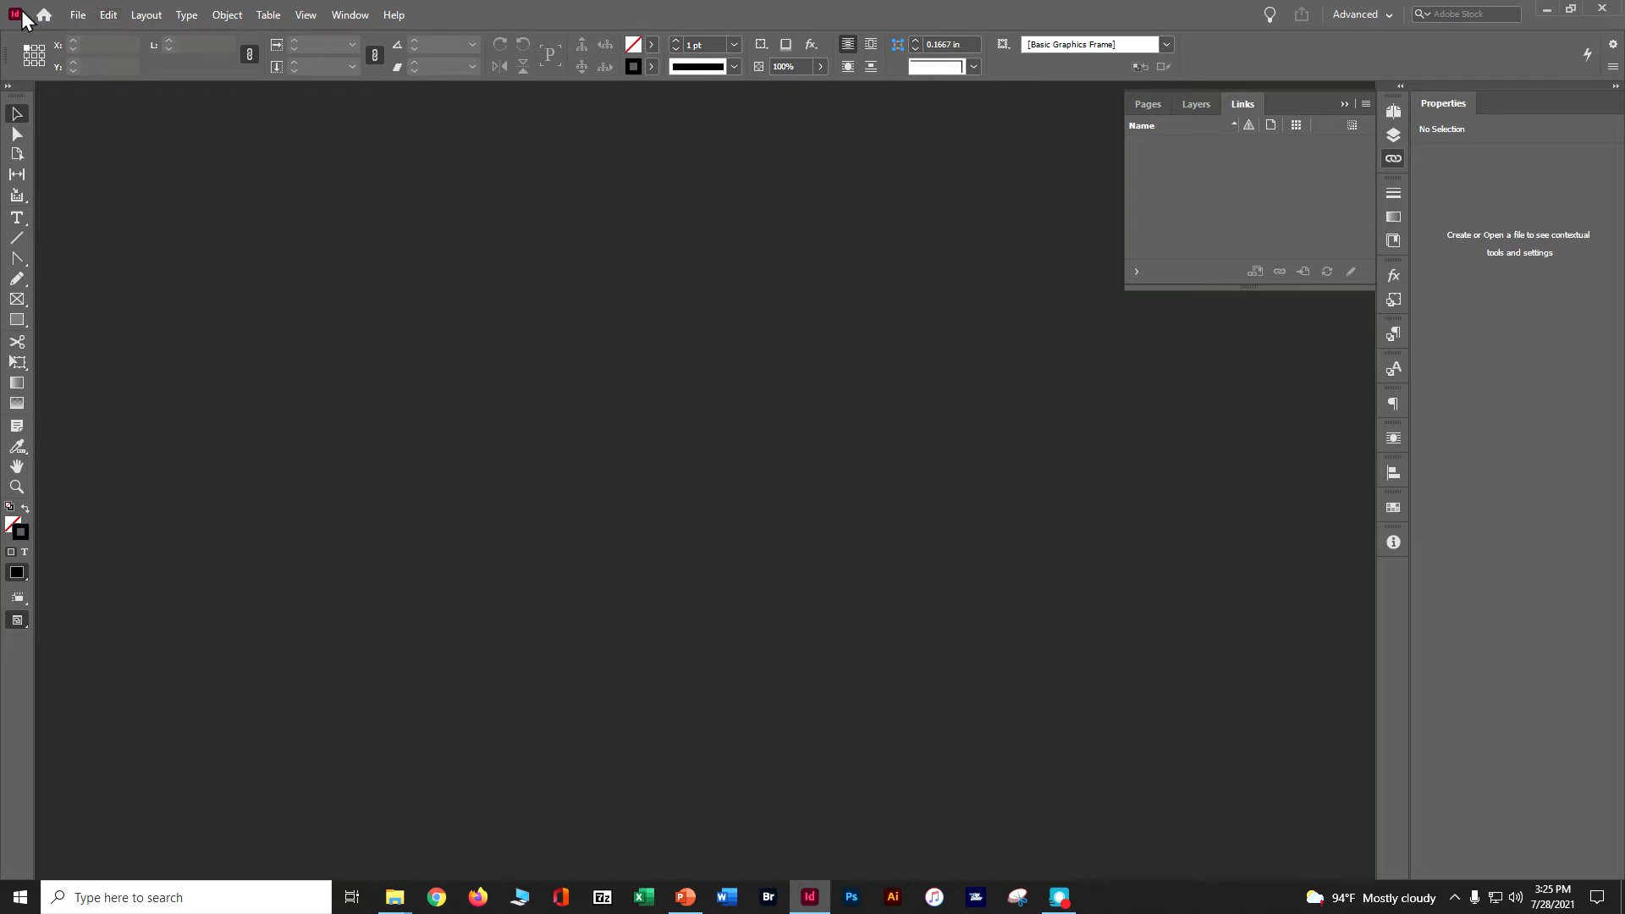
# Check the horizontal and vertical ruler units in the Units & Increments preferences.
pyautogui.click(108, 14)
pyautogui.click(144, 16)
pyautogui.moveTo(109, 15)
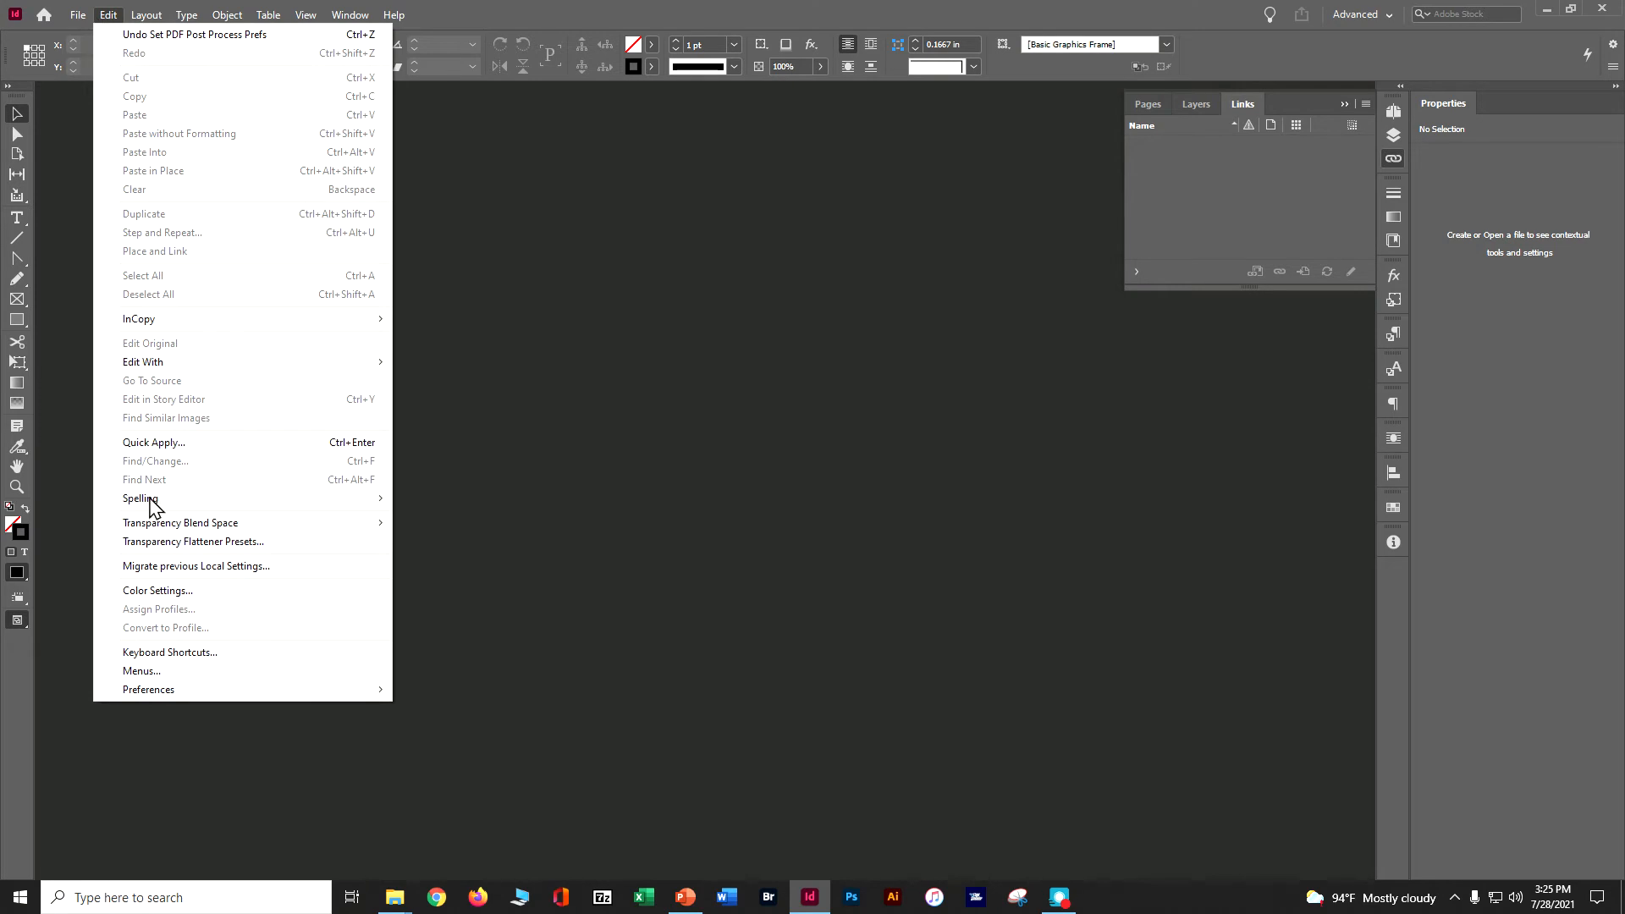
pyautogui.moveTo(147, 696)
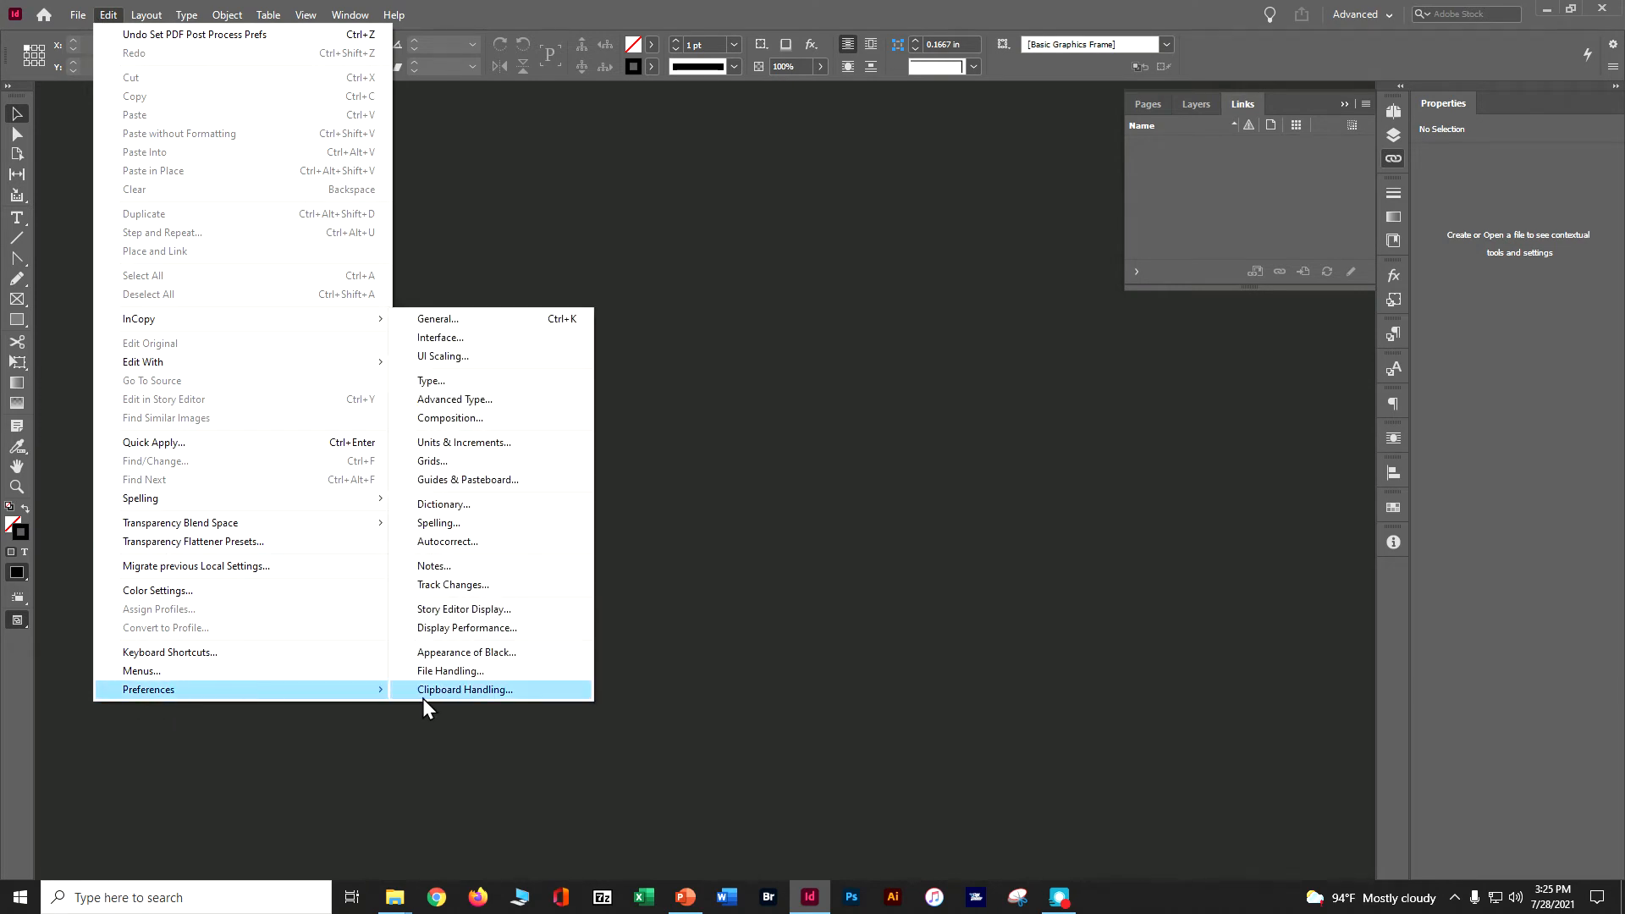
pyautogui.click(463, 443)
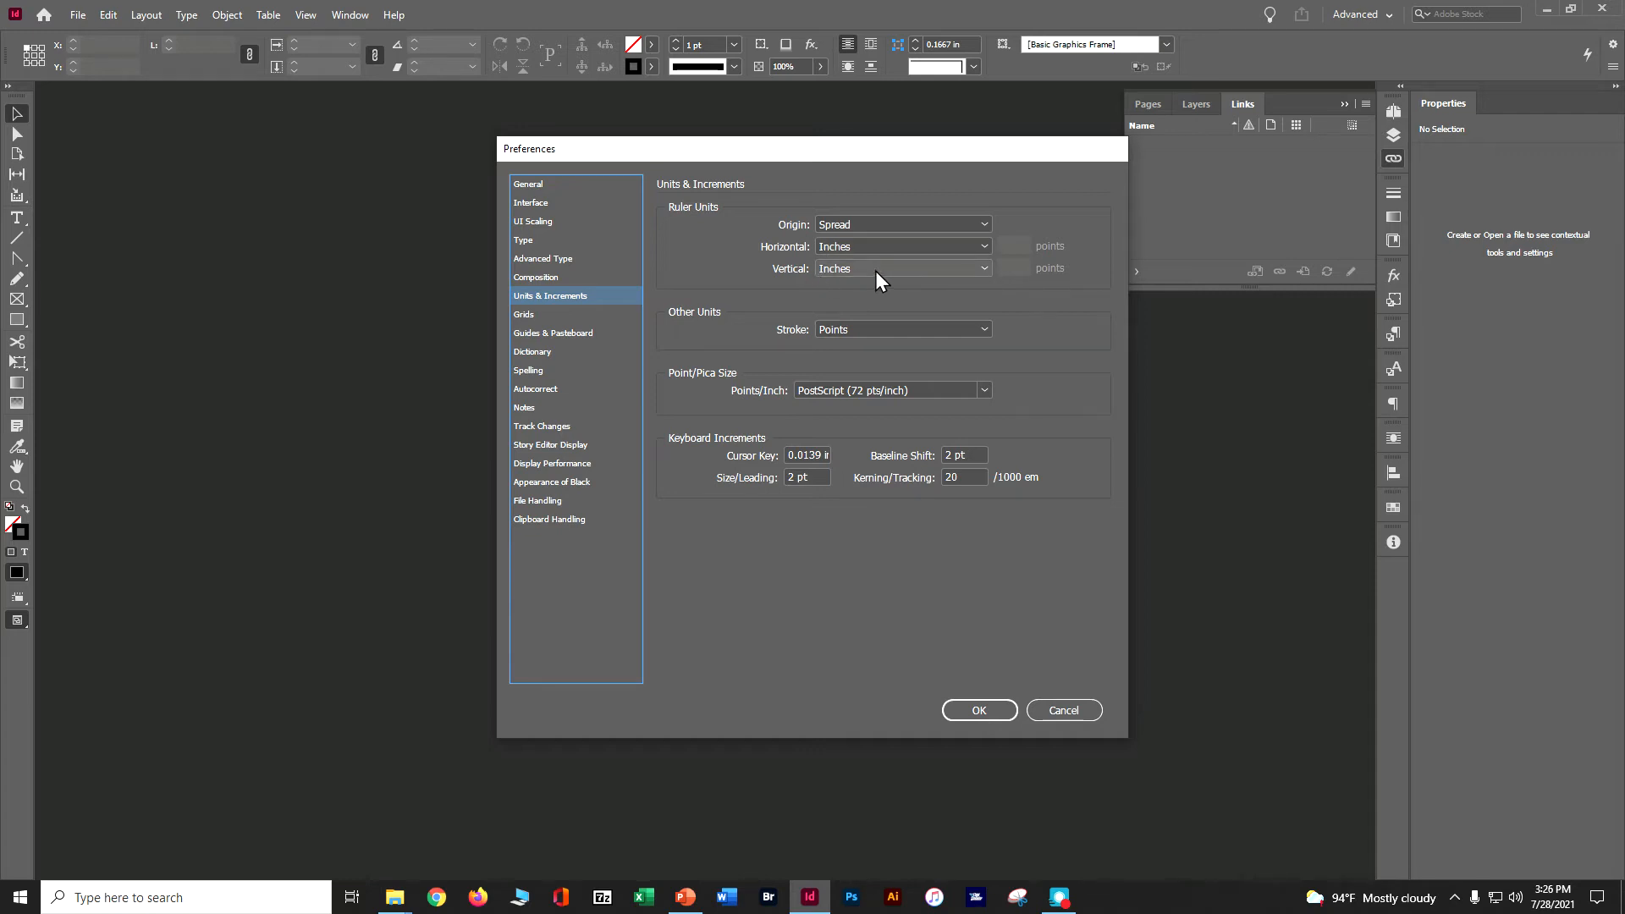
pyautogui.click(958, 715)
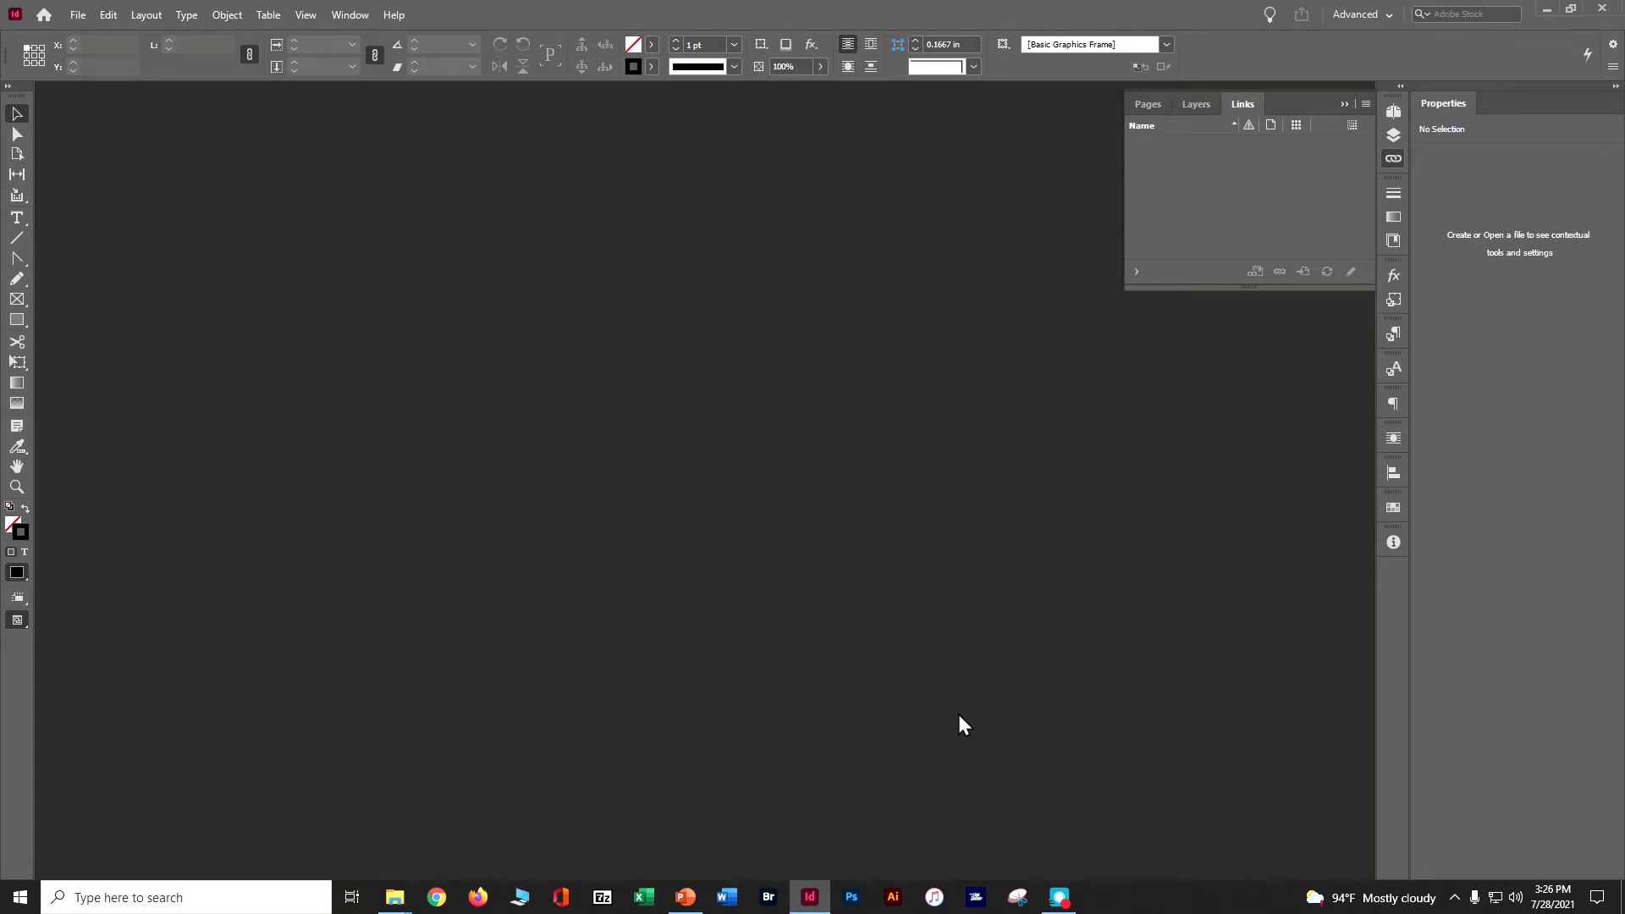
# Define a new document preset named CIAB Newsletter.
pyautogui.click(77, 15)
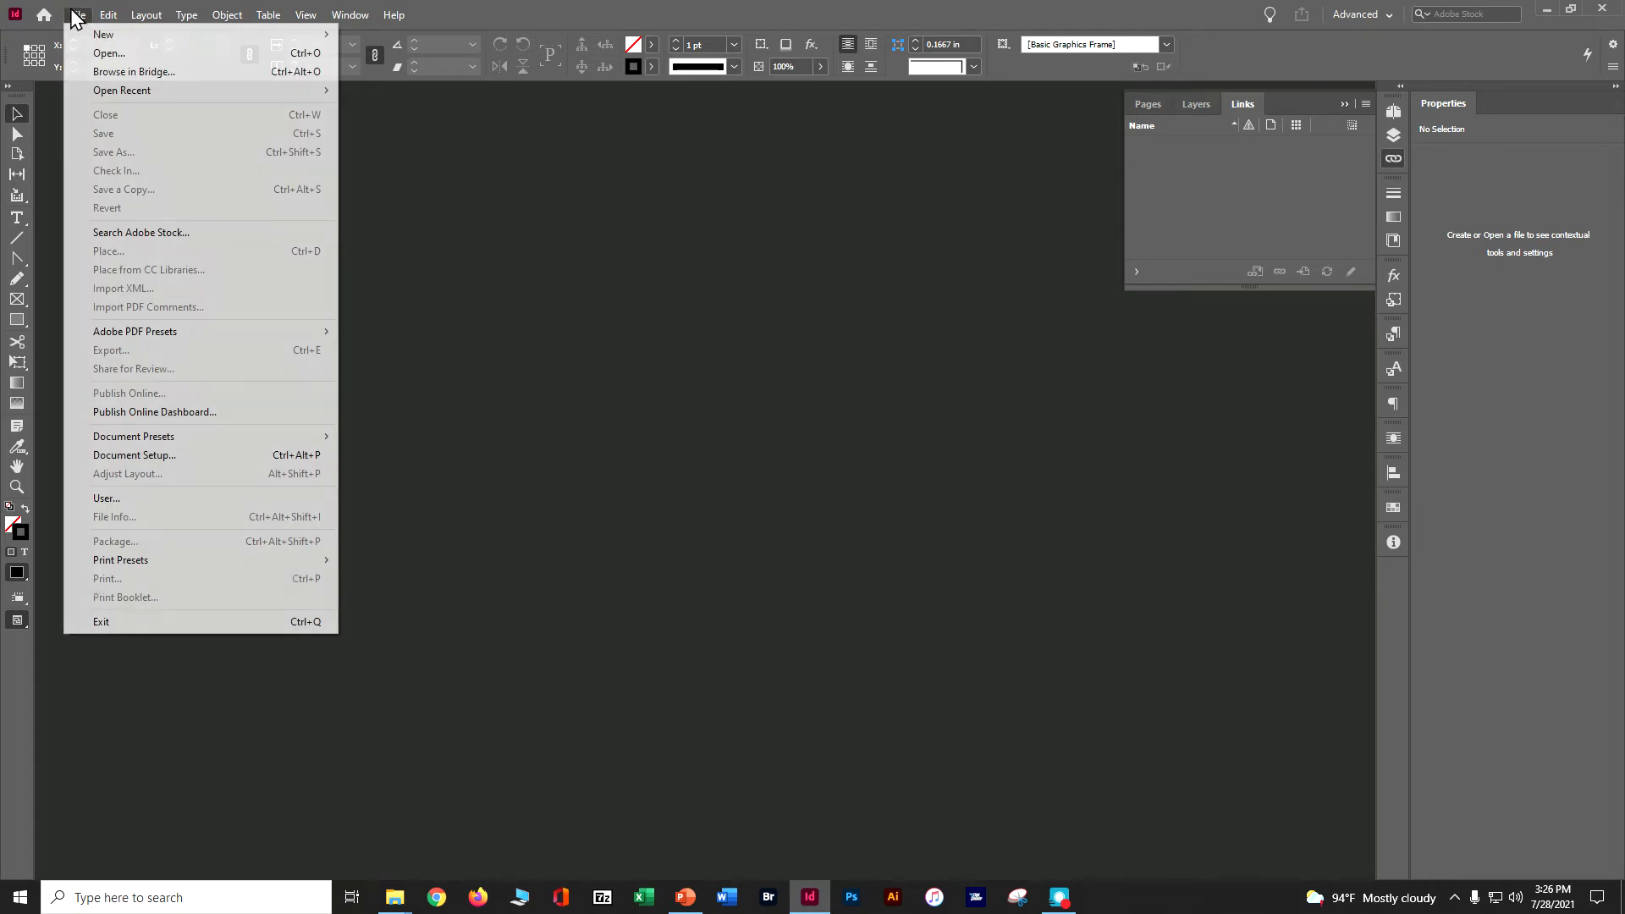
pyautogui.moveTo(112, 441)
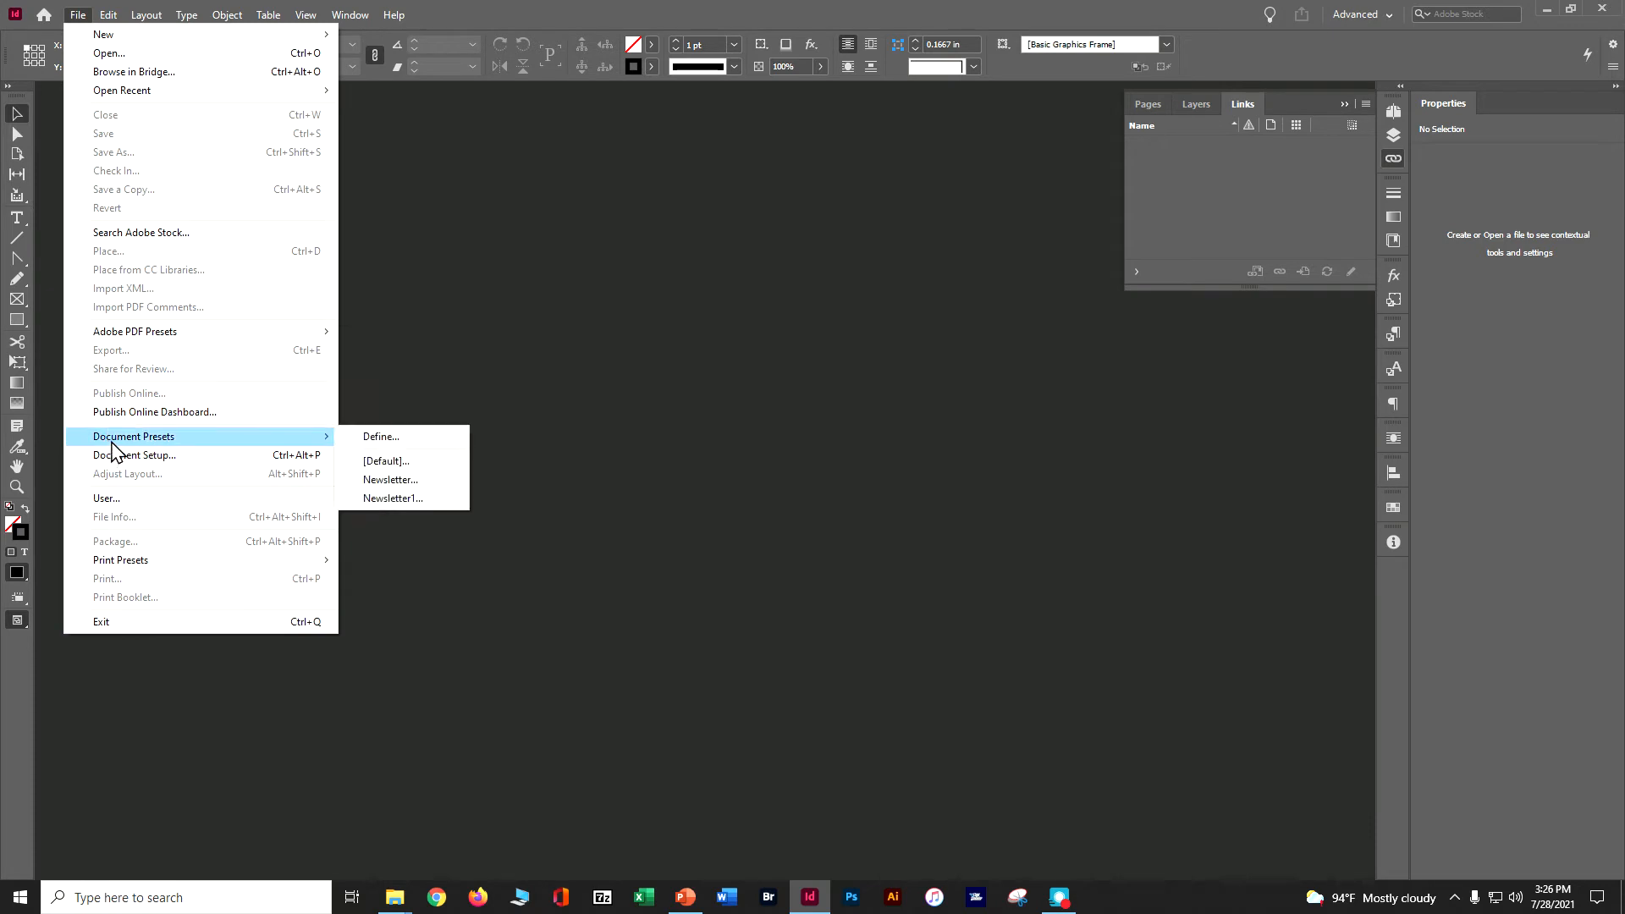
pyautogui.click(373, 438)
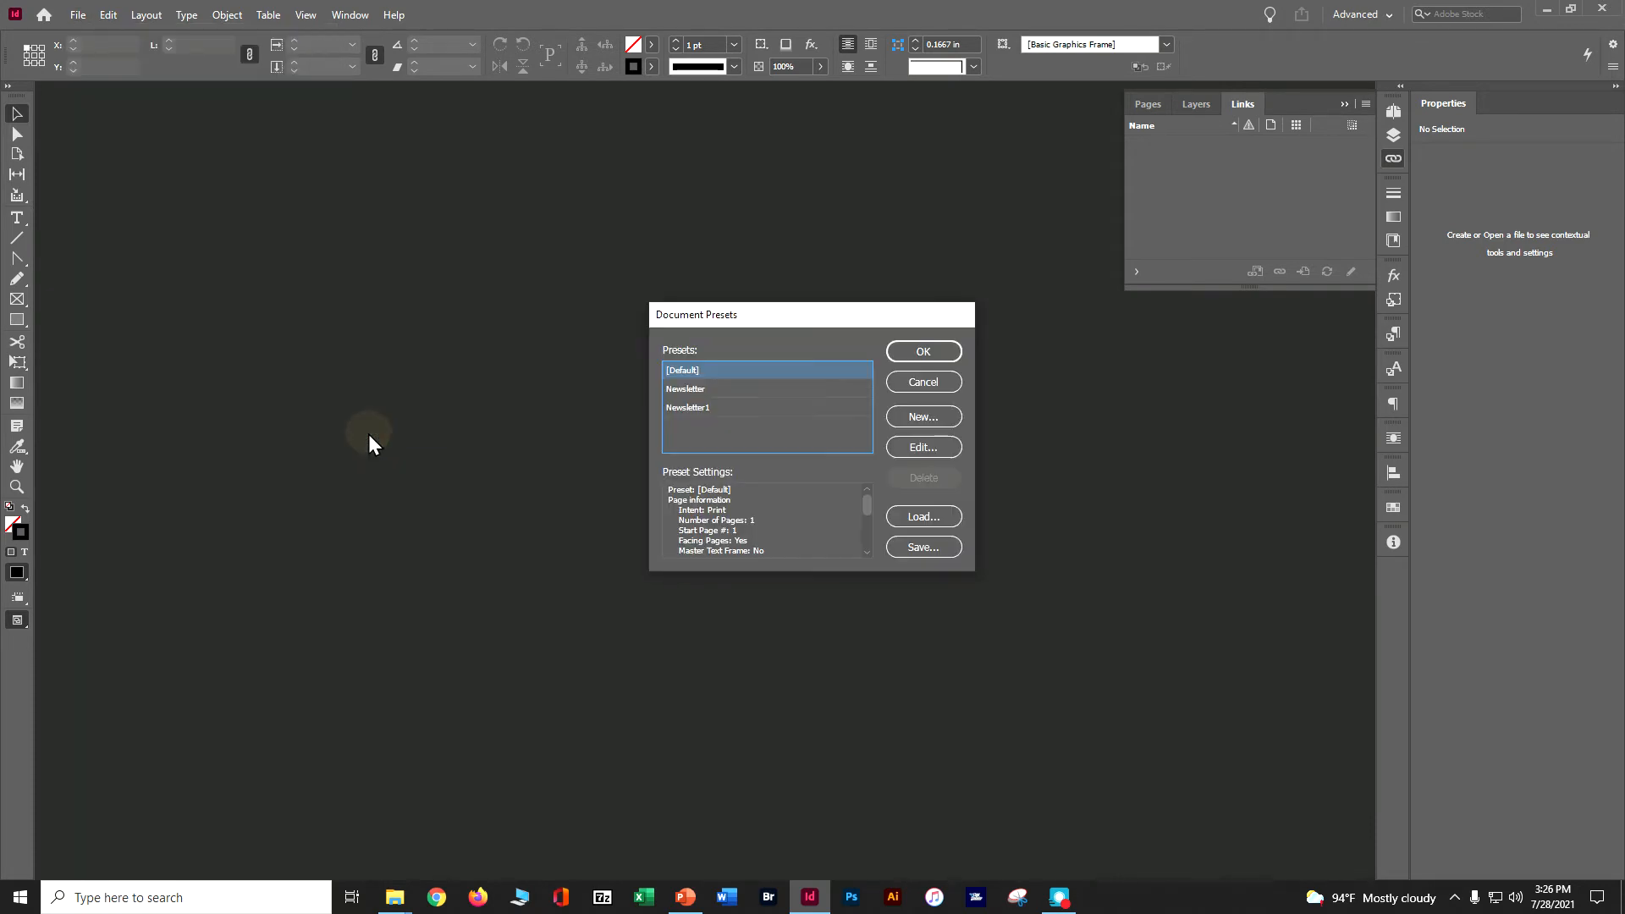
pyautogui.click(906, 416)
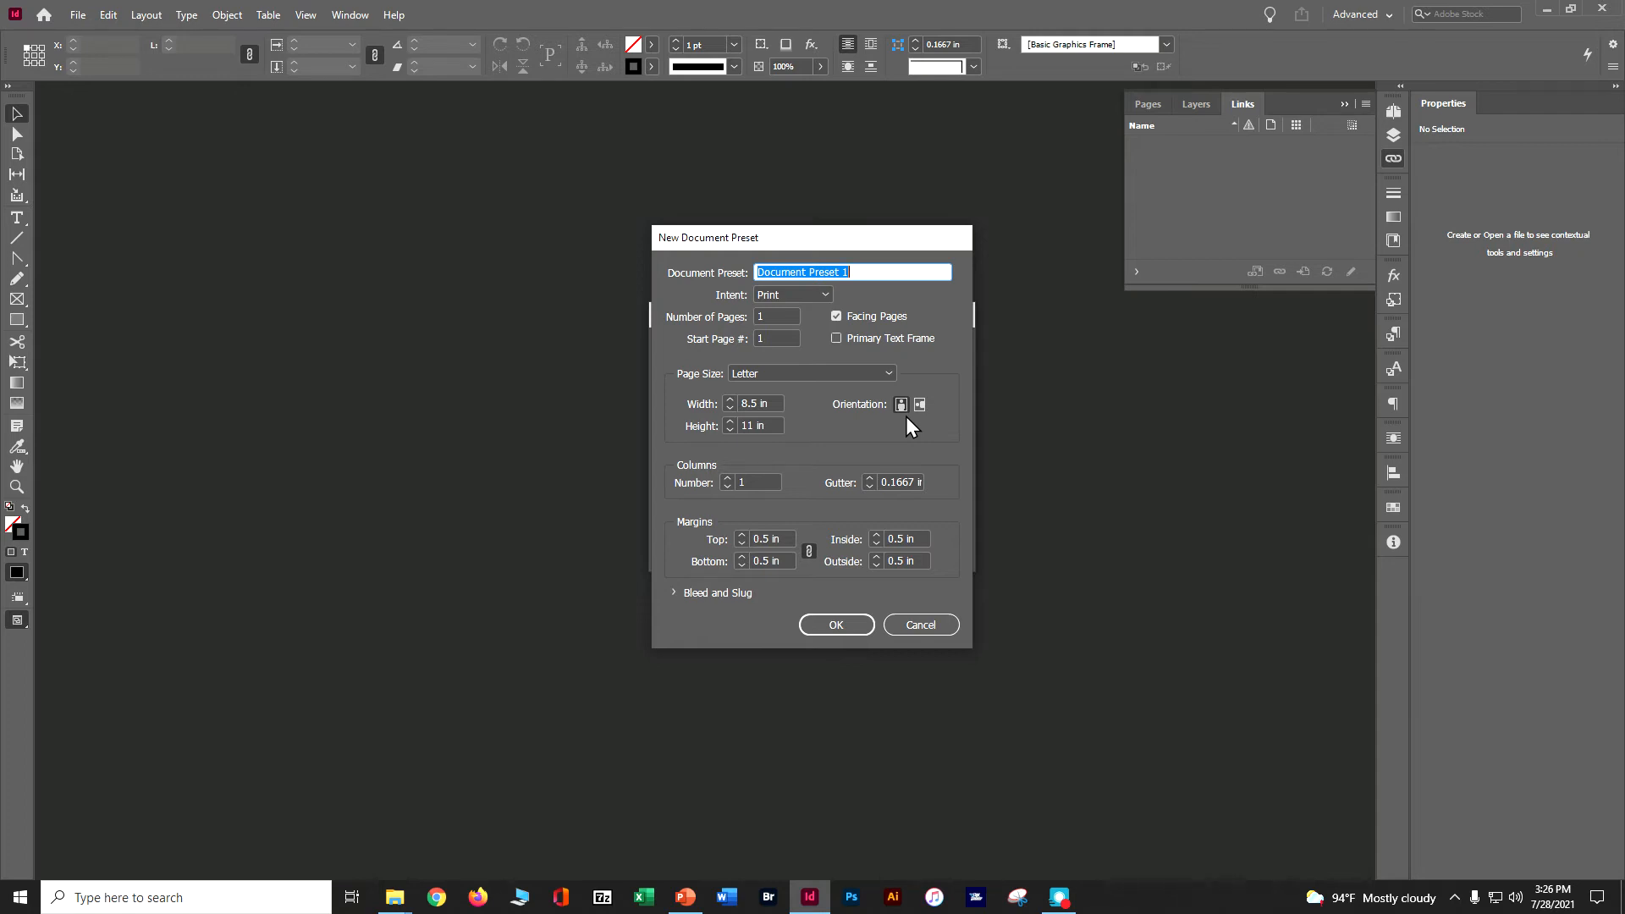
pyautogui.write('CIAB')
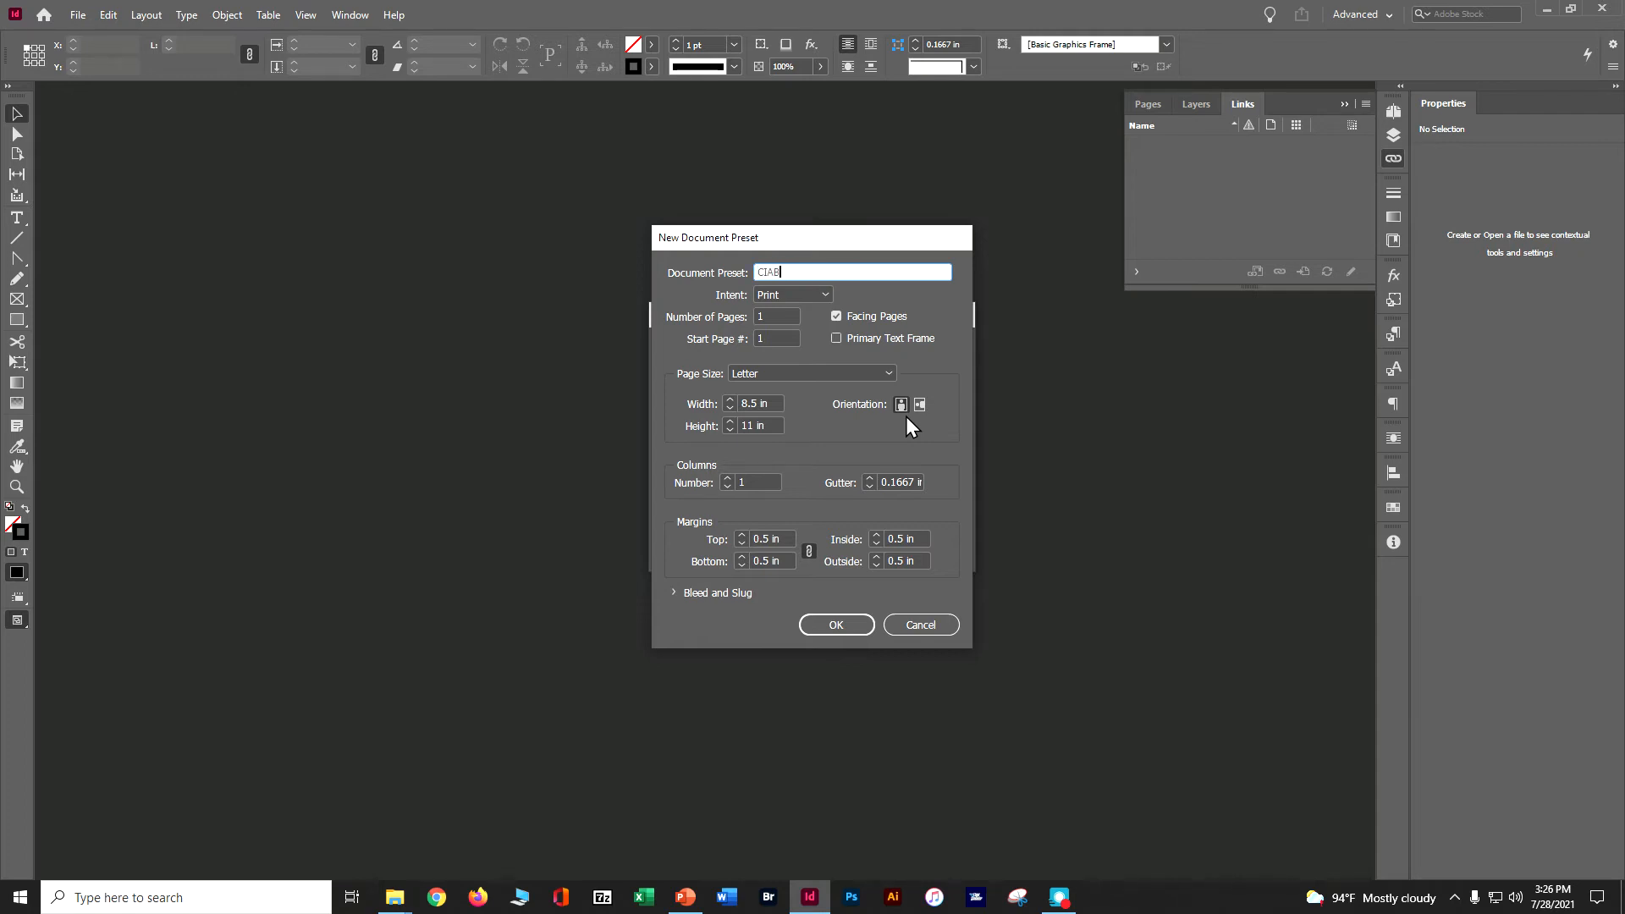
pyautogui.write(' Newsletter')
# Give the newsletter preset 8 pages and 3 columns with a 0.125 in gutter.
pyautogui.click(760, 316)
pyautogui.write('4')
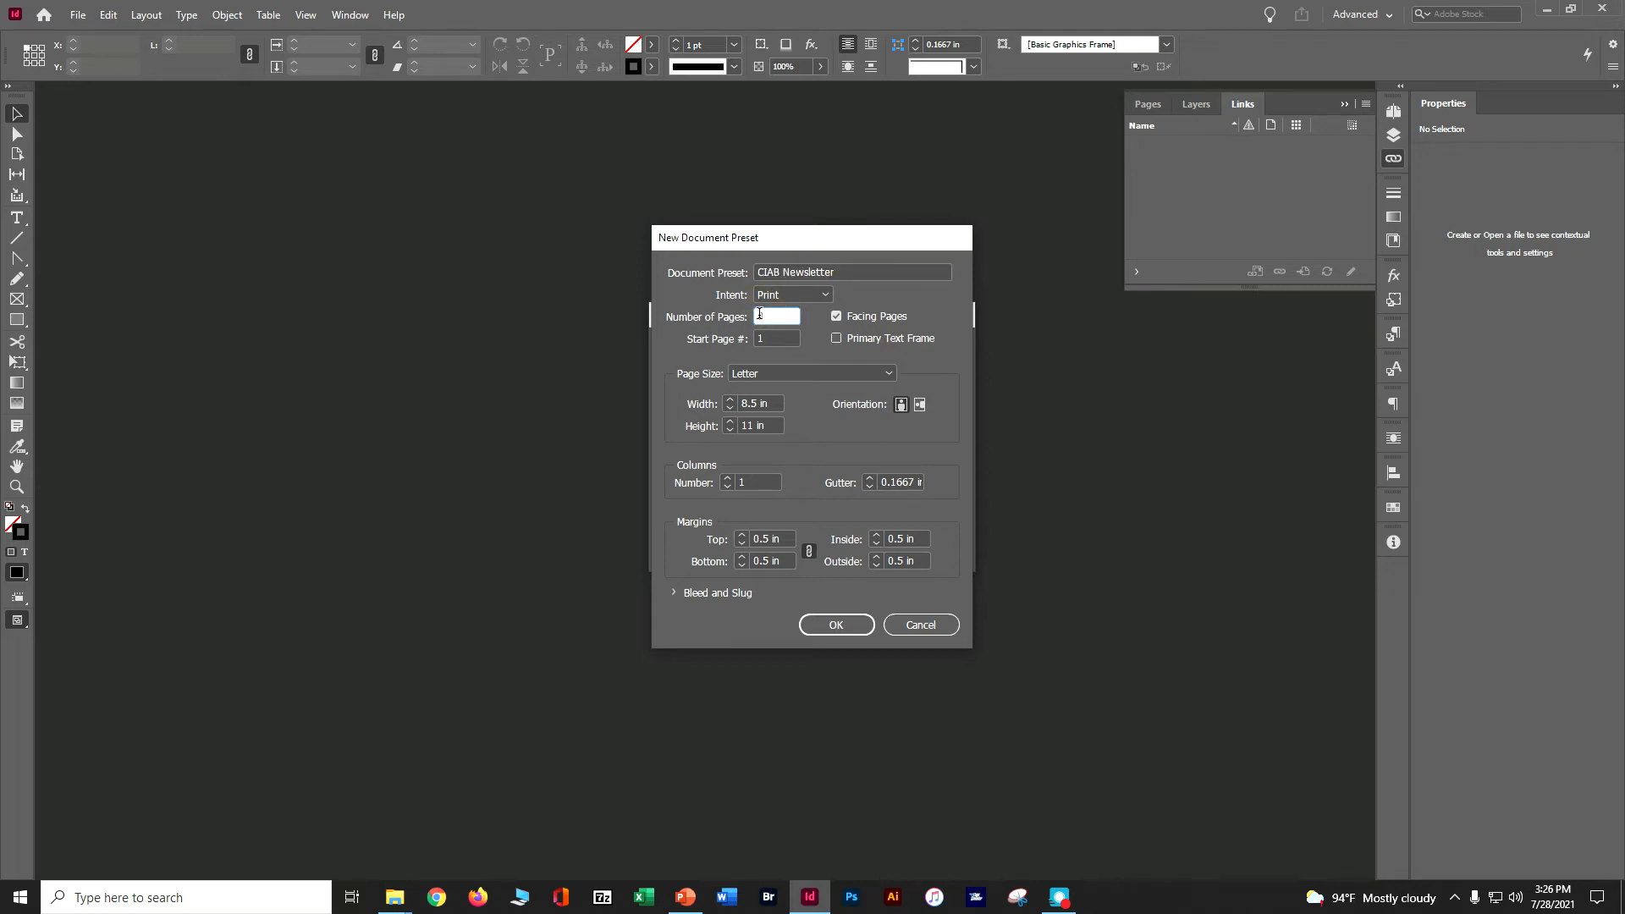
pyautogui.doubleClick(760, 316)
pyautogui.write('8')
pyautogui.click(870, 479)
pyautogui.click(888, 484)
pyautogui.write('1')
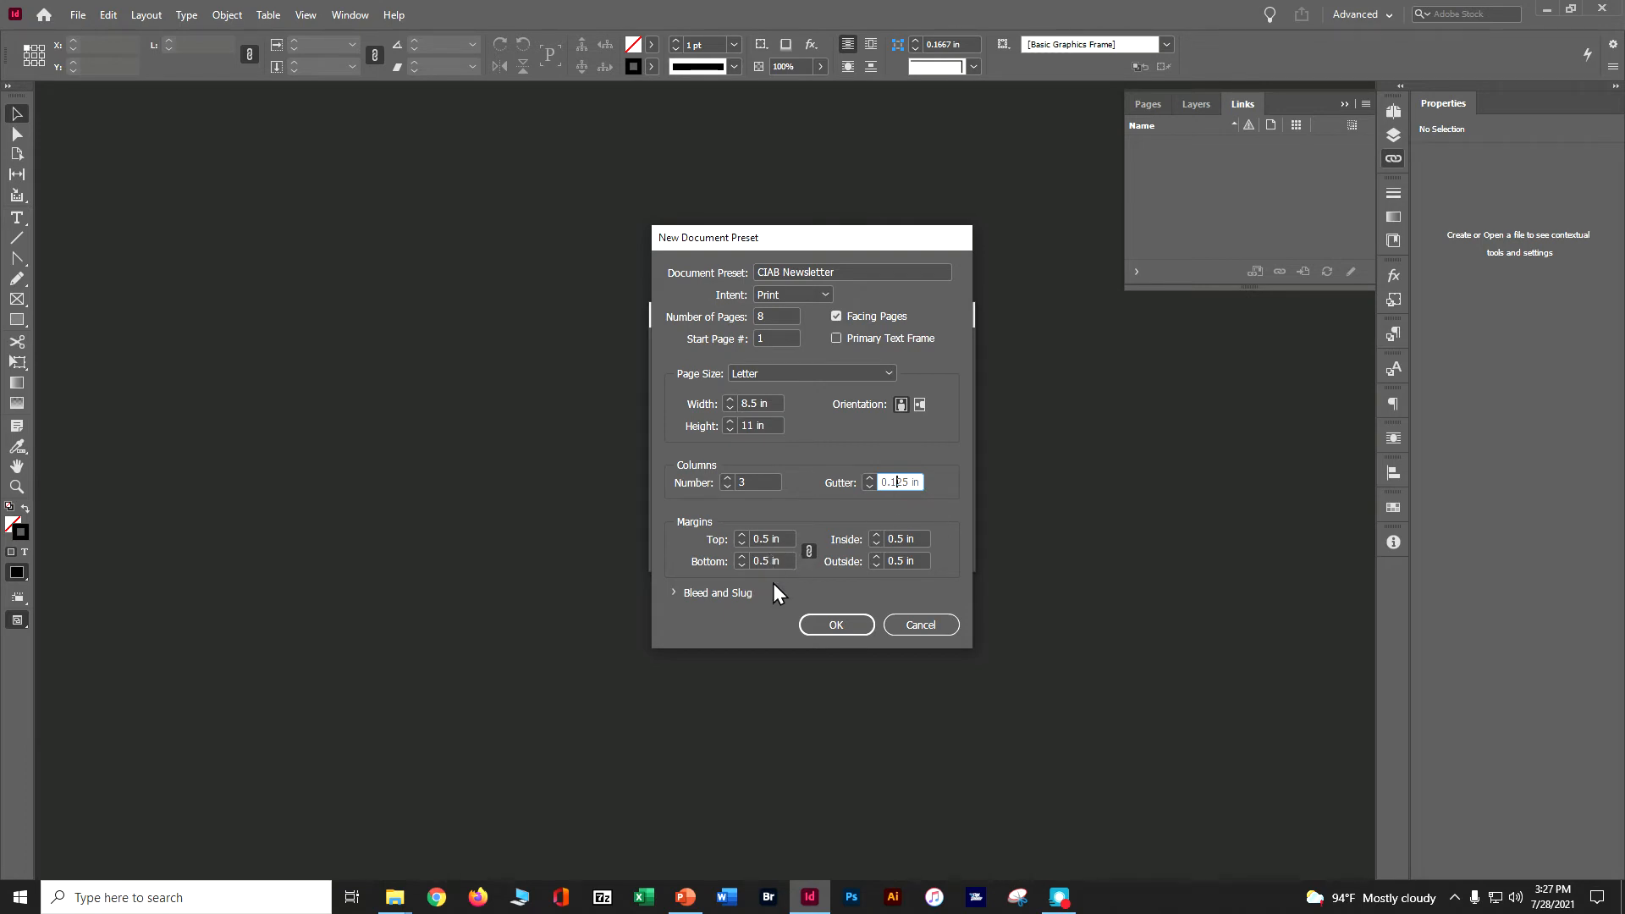
# Unlink the preset's margins and set them to top 1.3125 in, bottom 0.375 in, inside 0.5 in and outside 0.25 in.
pyautogui.click(810, 556)
pyautogui.click(704, 538)
pyautogui.write('1.3125')
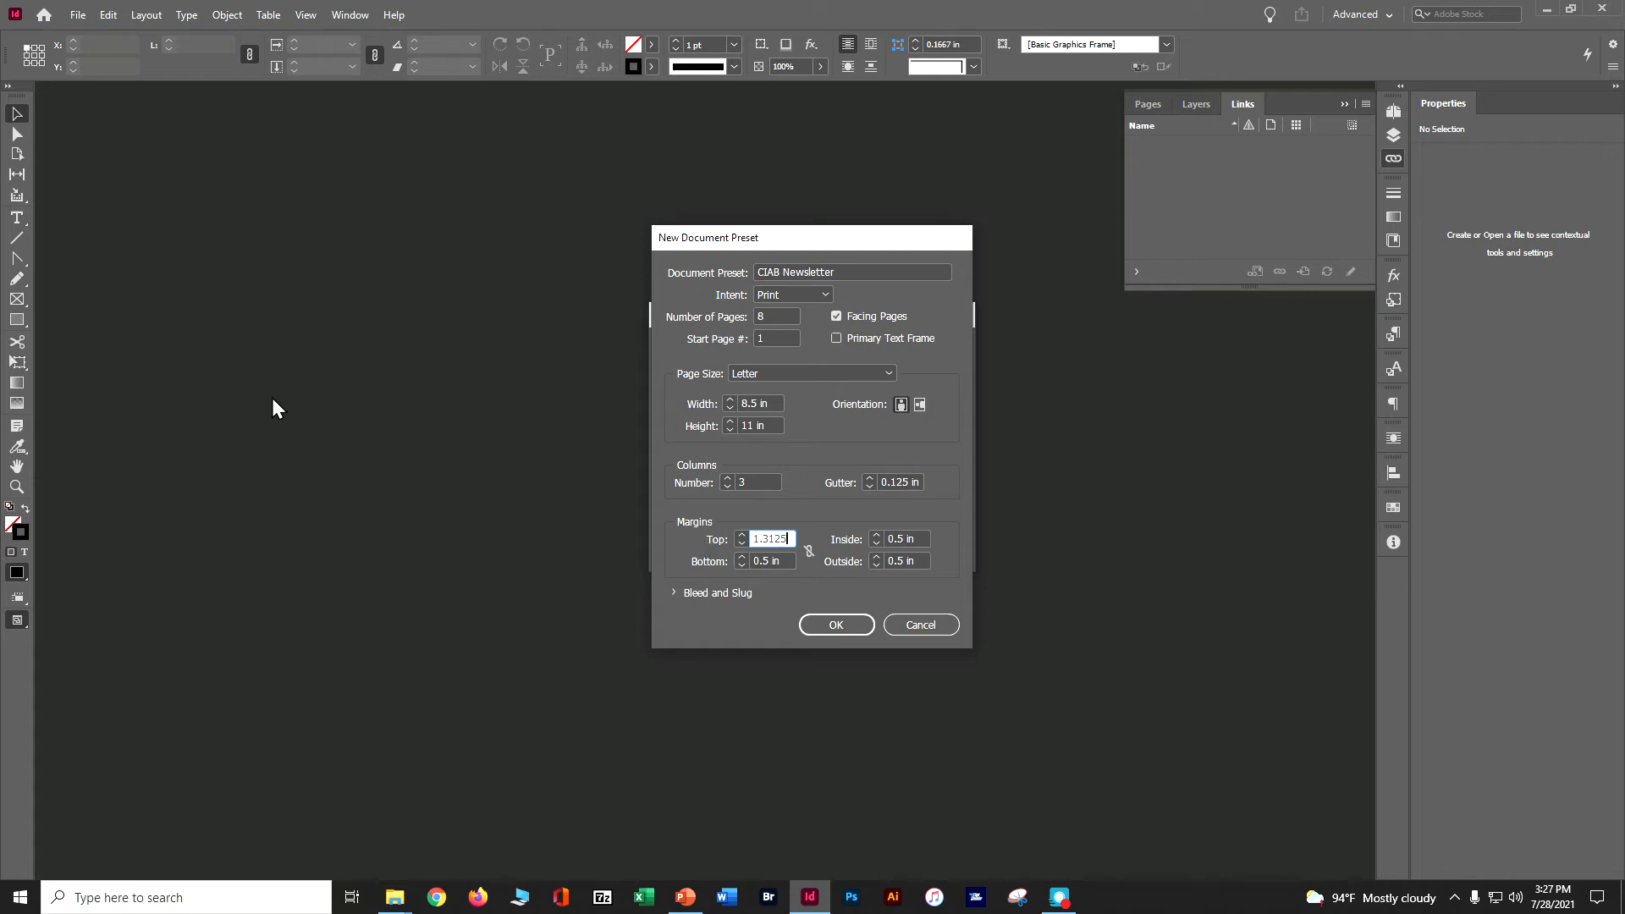
pyautogui.click(735, 562)
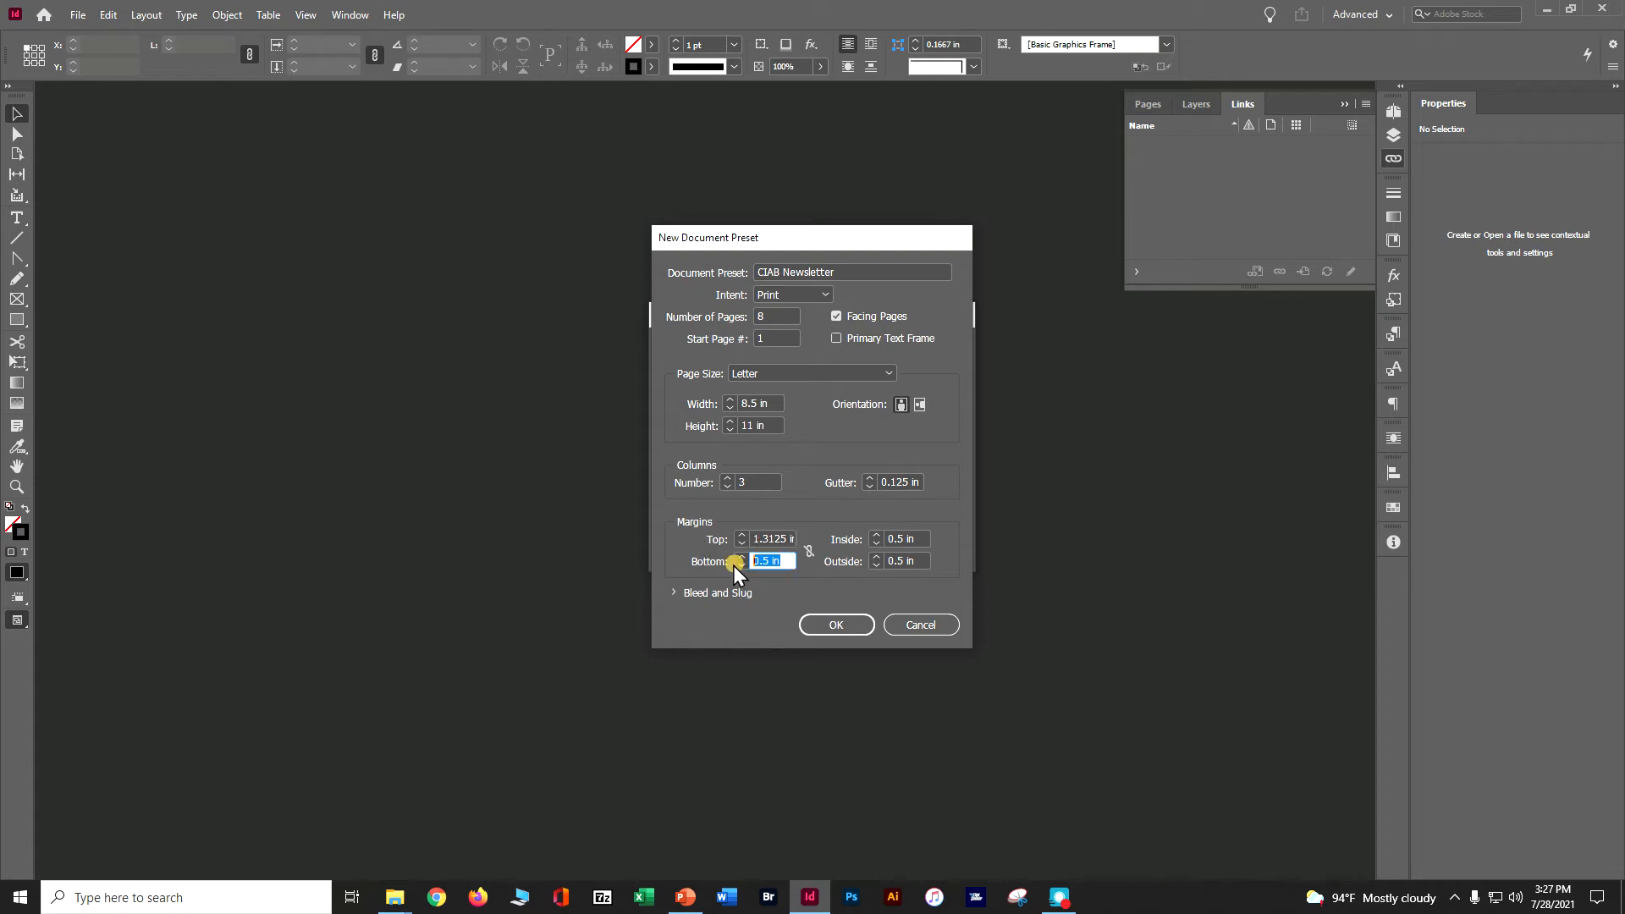
pyautogui.write('.375')
pyautogui.click(923, 540)
pyautogui.write('.5')
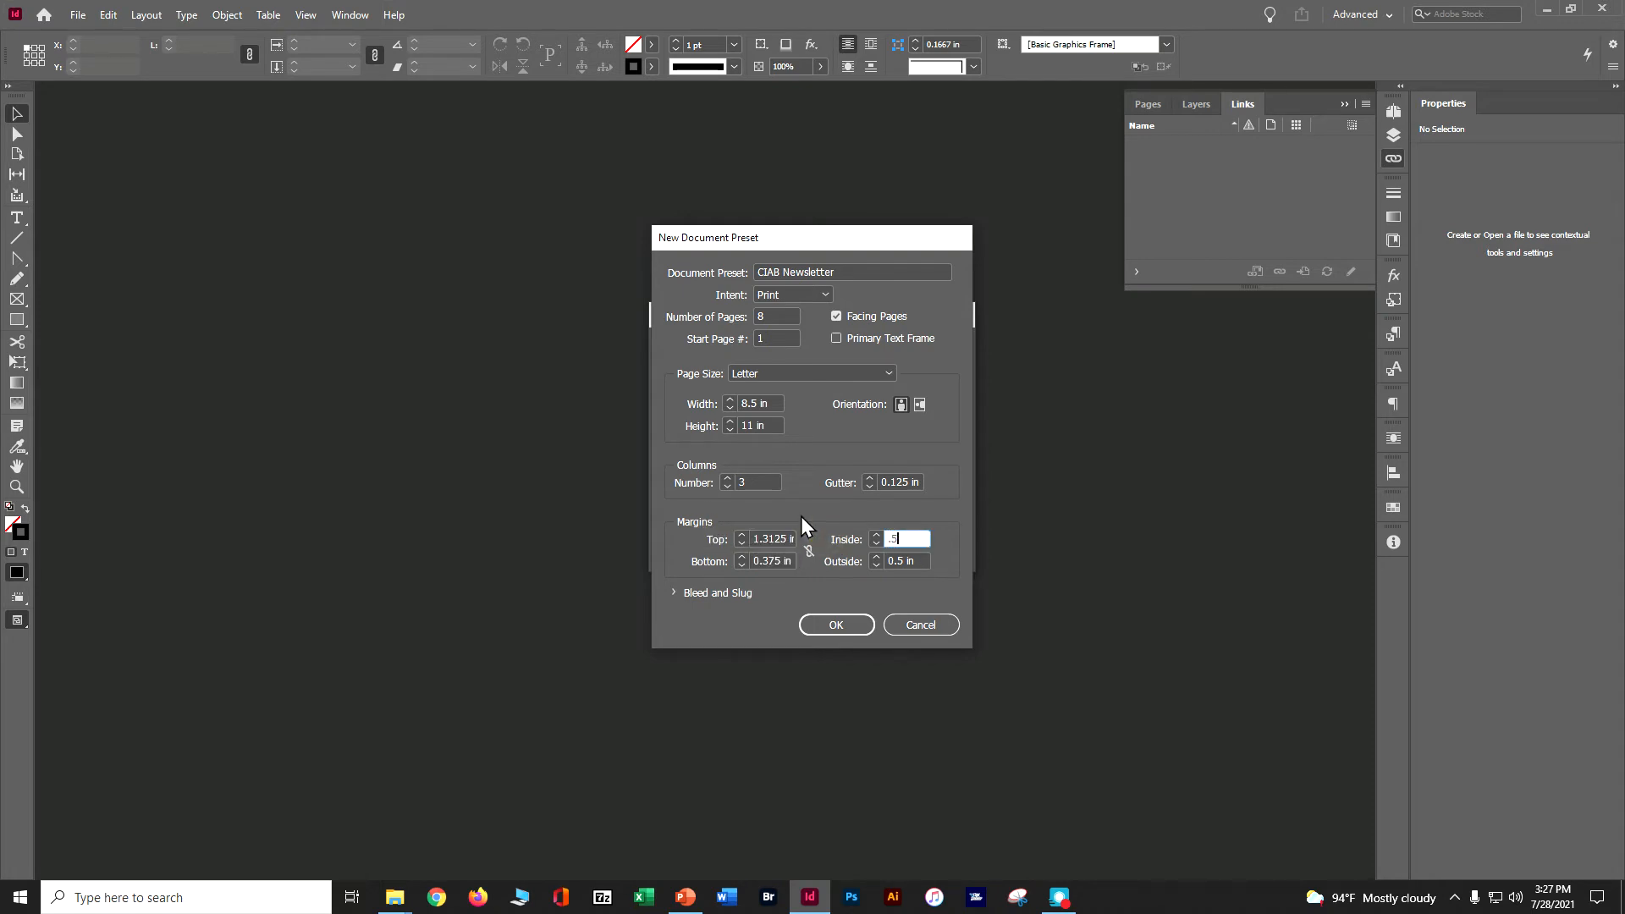
pyautogui.click(904, 560)
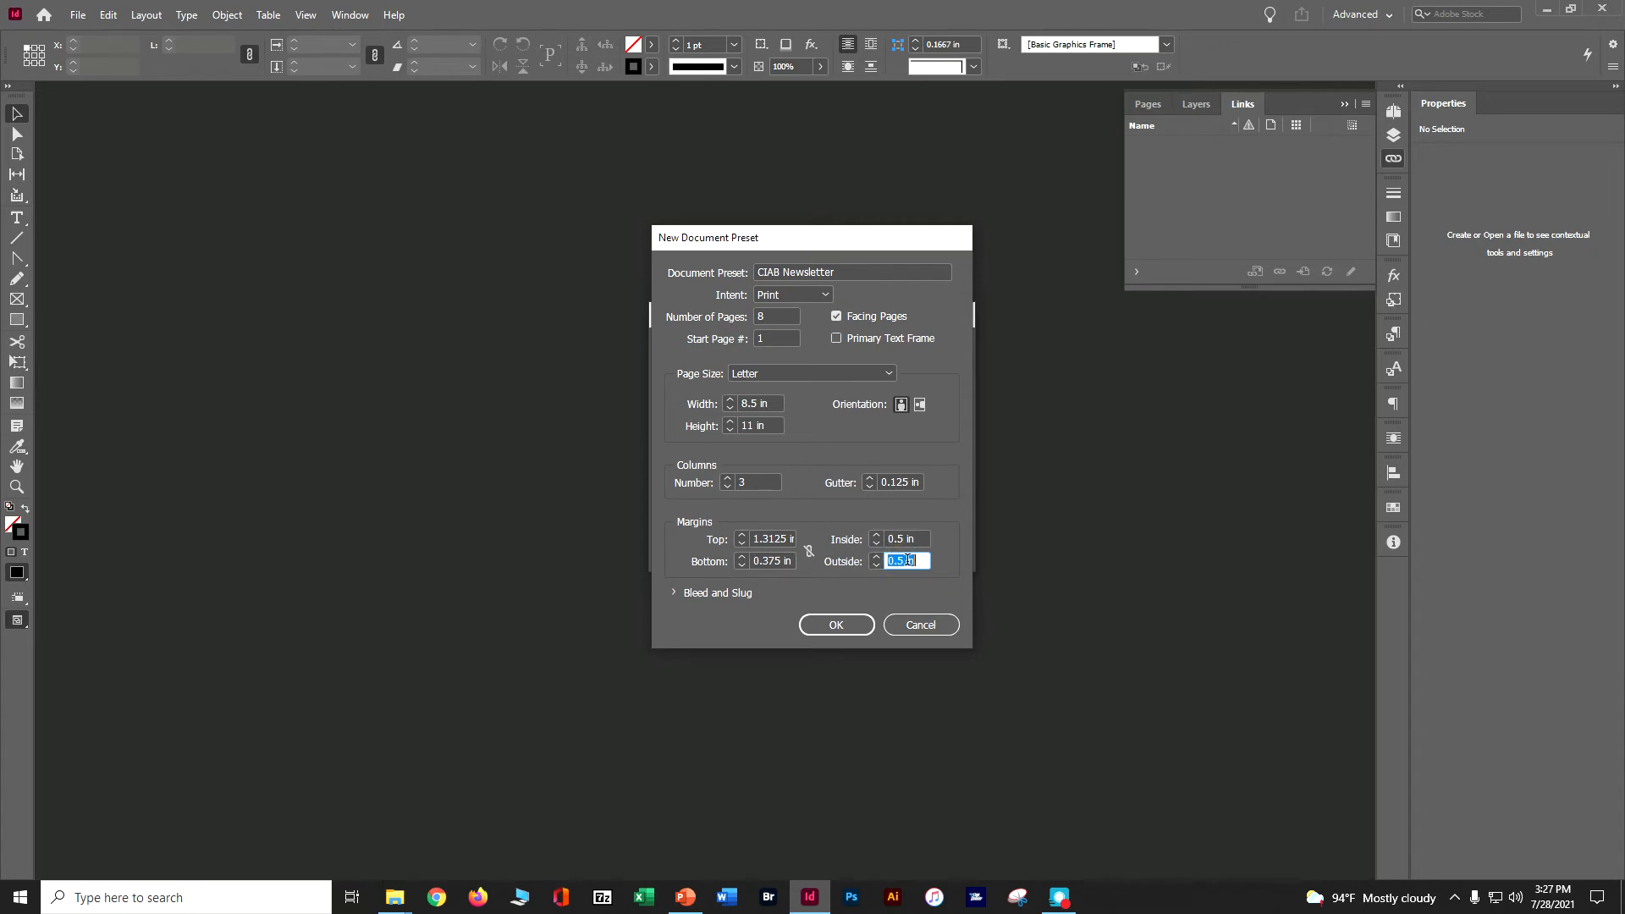
pyautogui.write('.25')
# Set the preset's bleed to 0.125 in on all sides and save the preset.
pyautogui.click(673, 591)
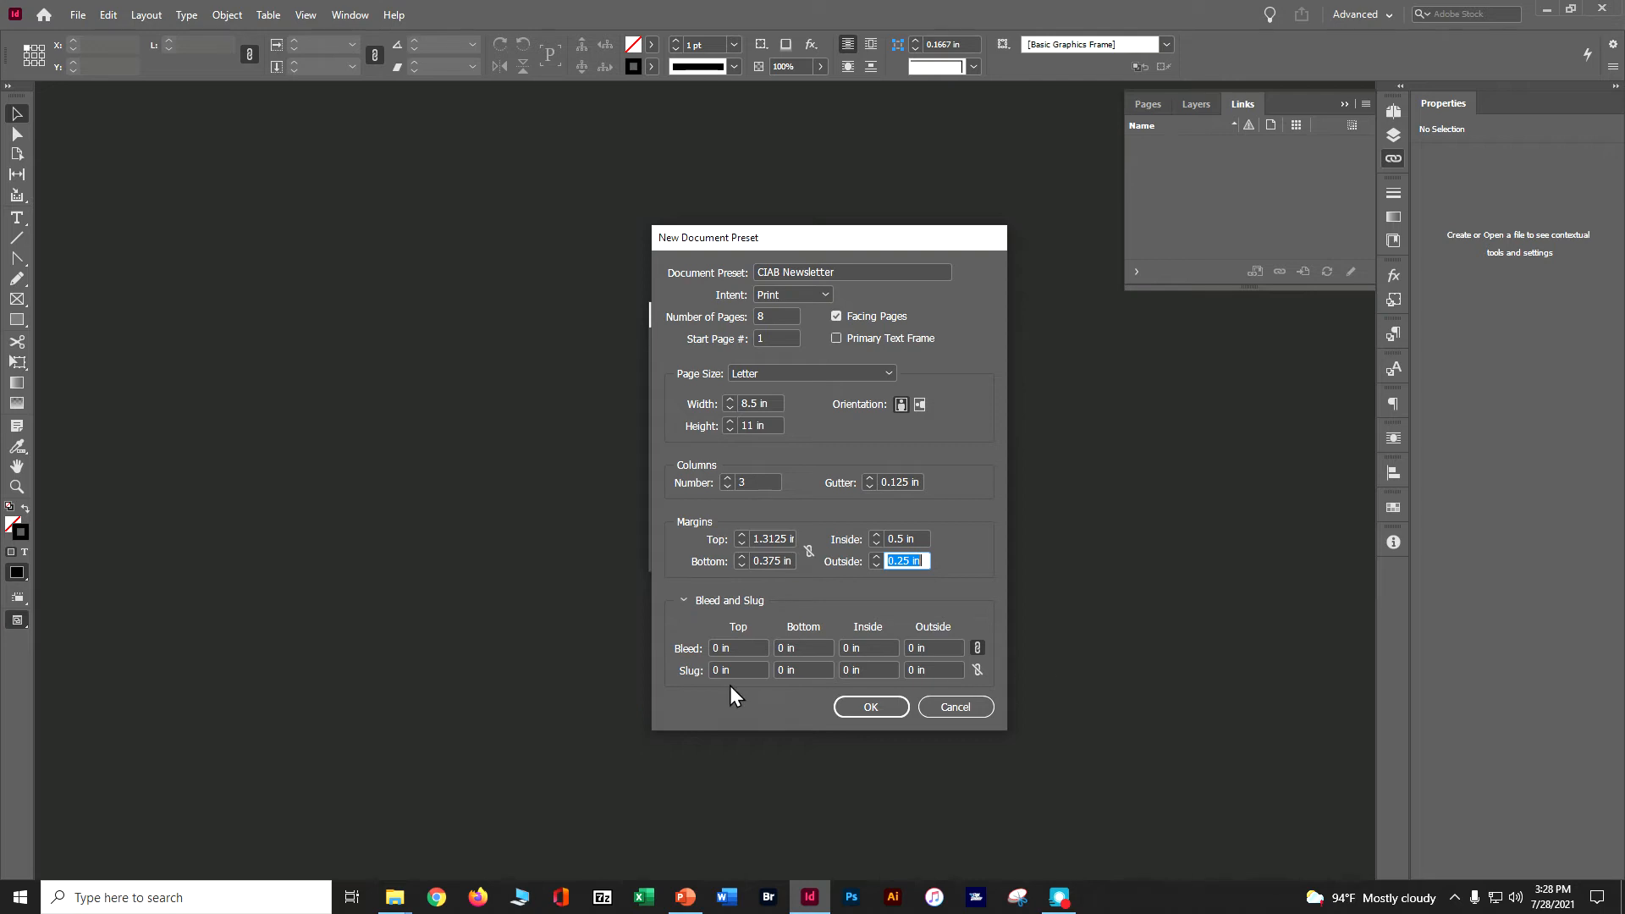
pyautogui.moveTo(733, 650); pyautogui.dragTo(685, 653)
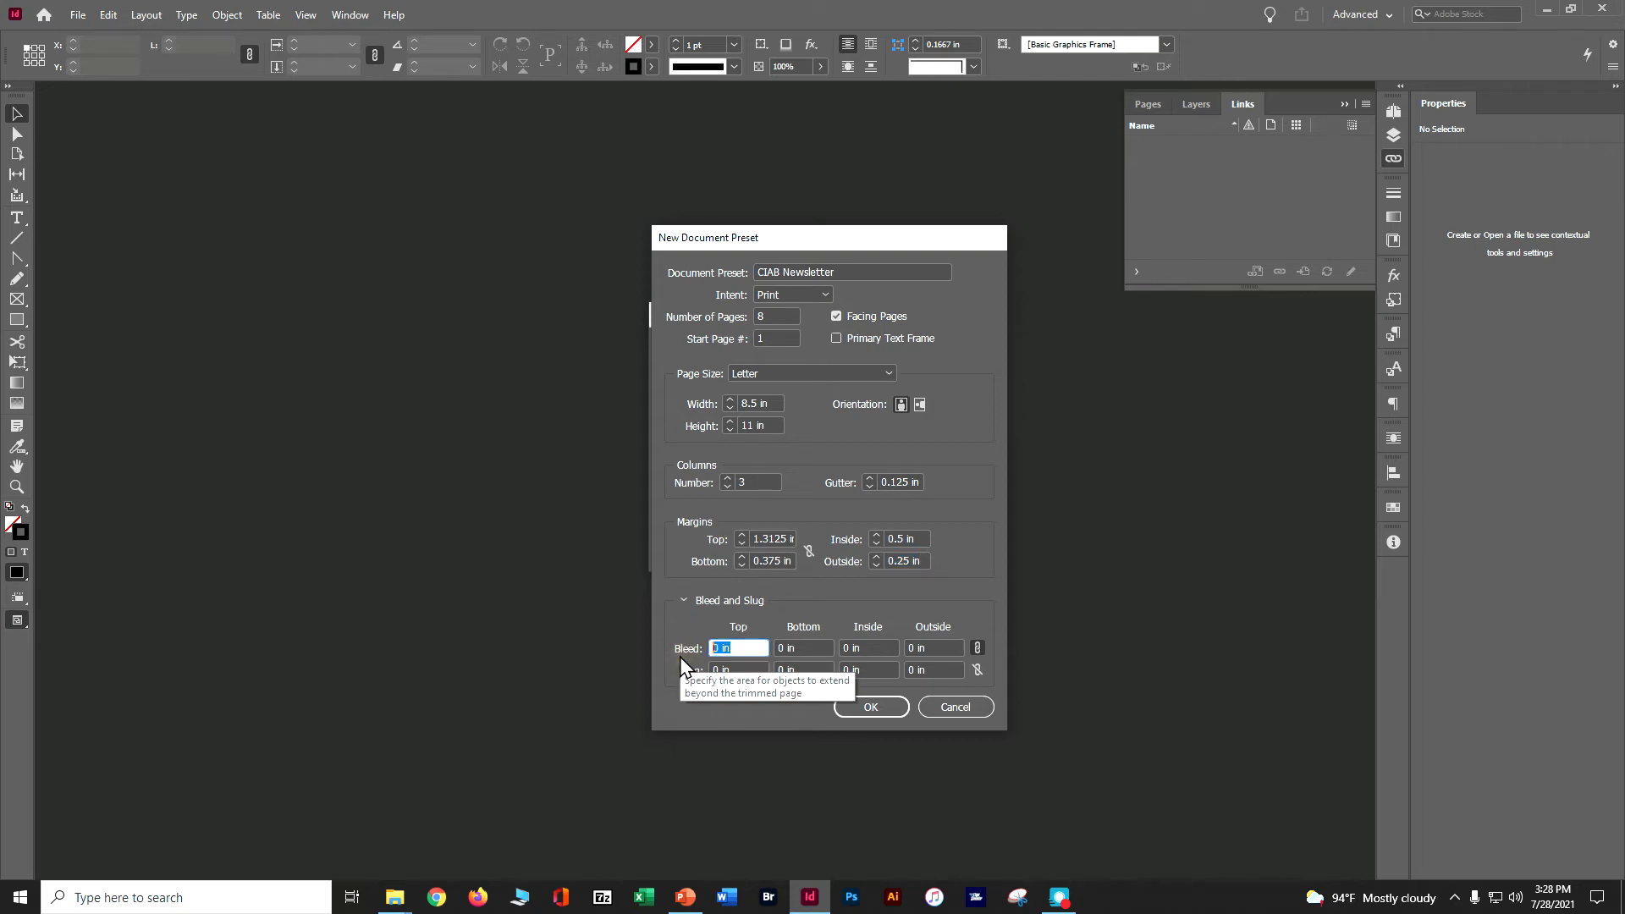
pyautogui.write('0')
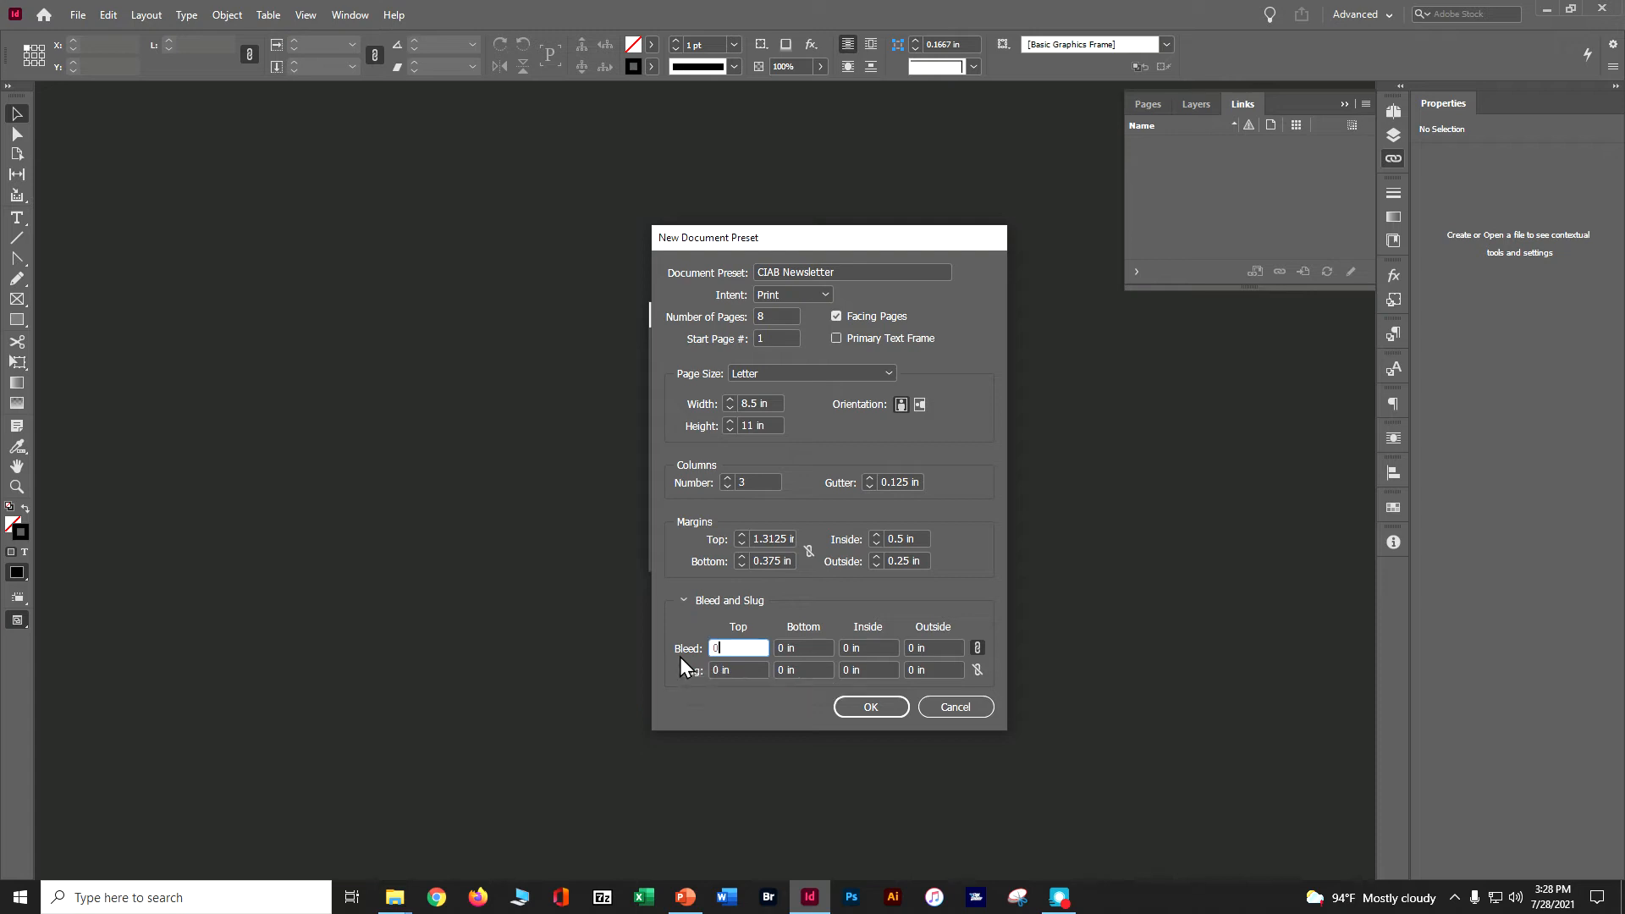
pyautogui.write('p9')
pyautogui.press('Tab')
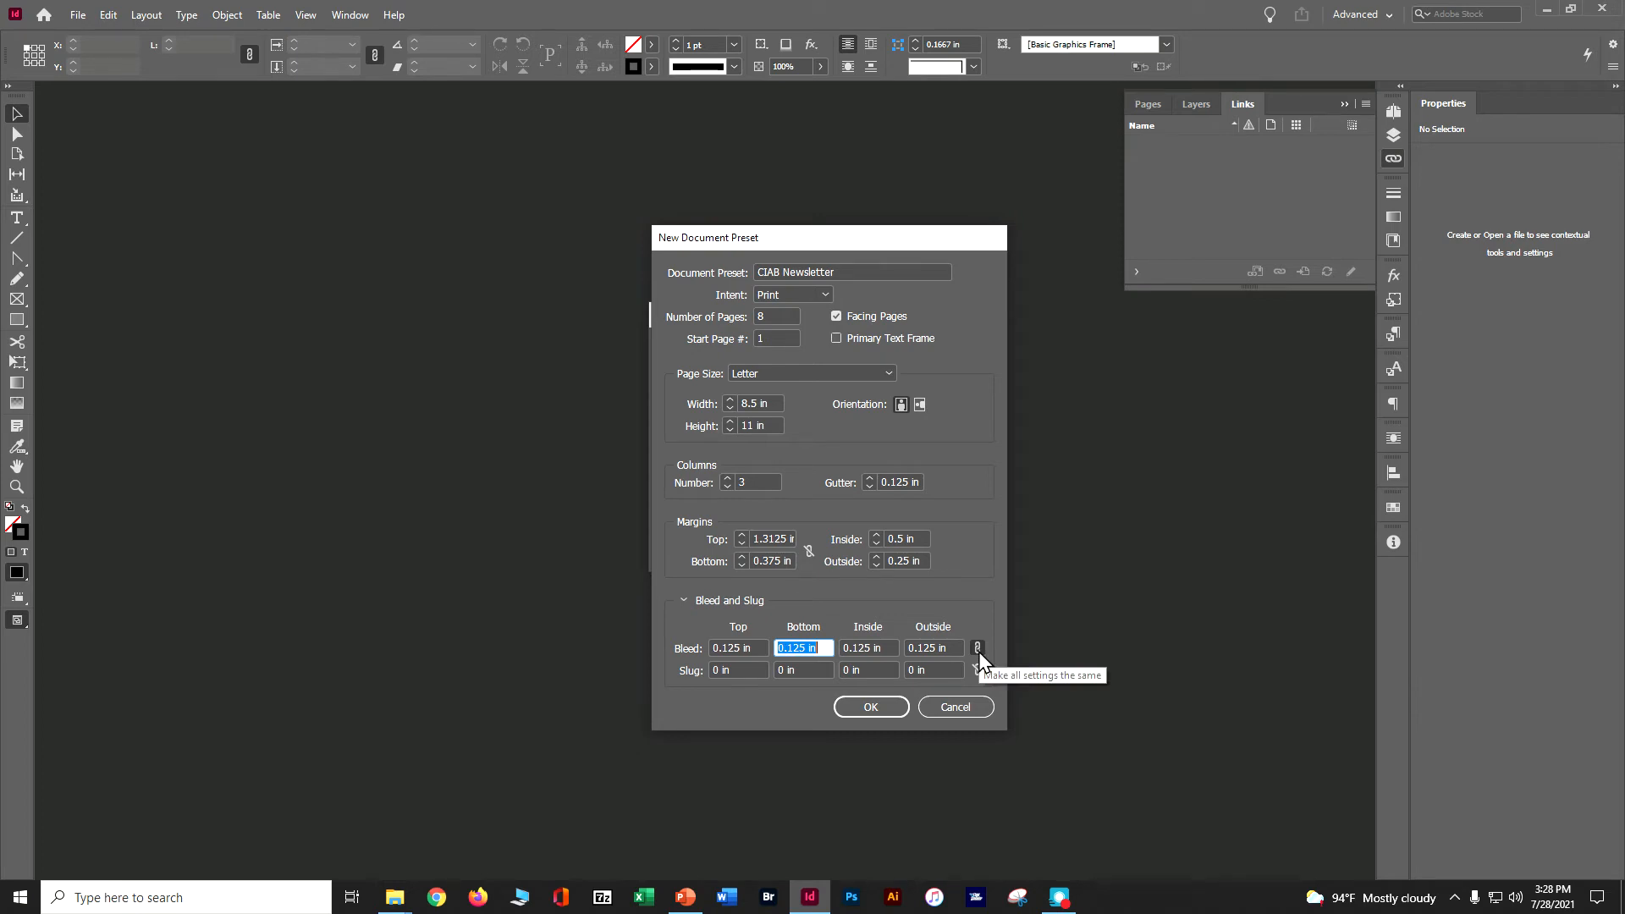
pyautogui.click(899, 709)
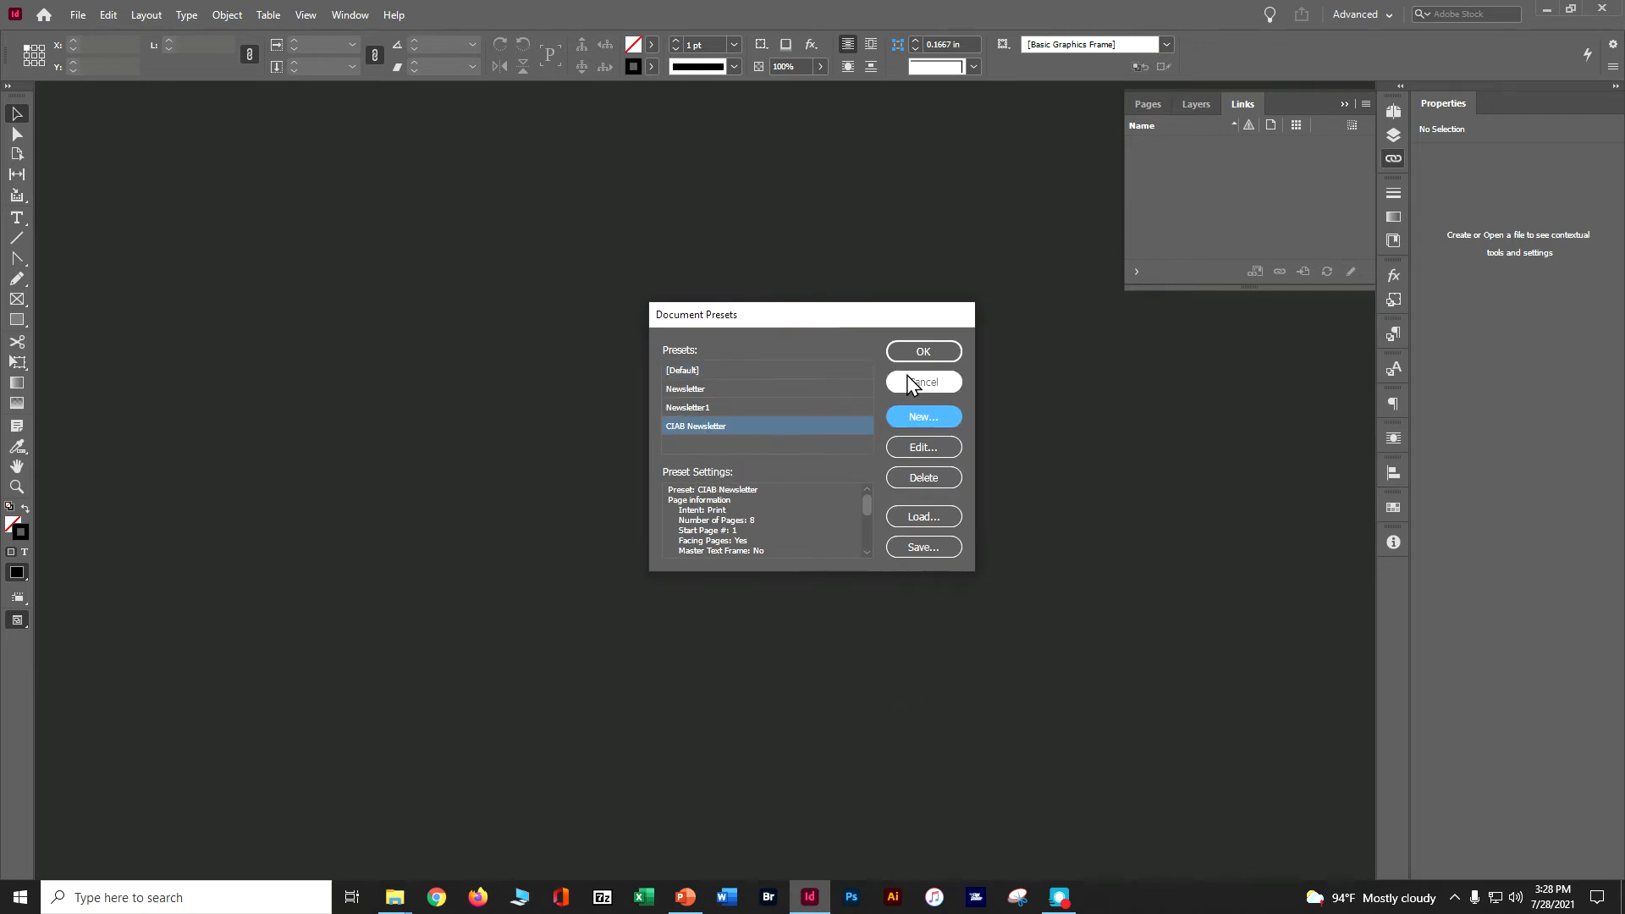
pyautogui.click(923, 352)
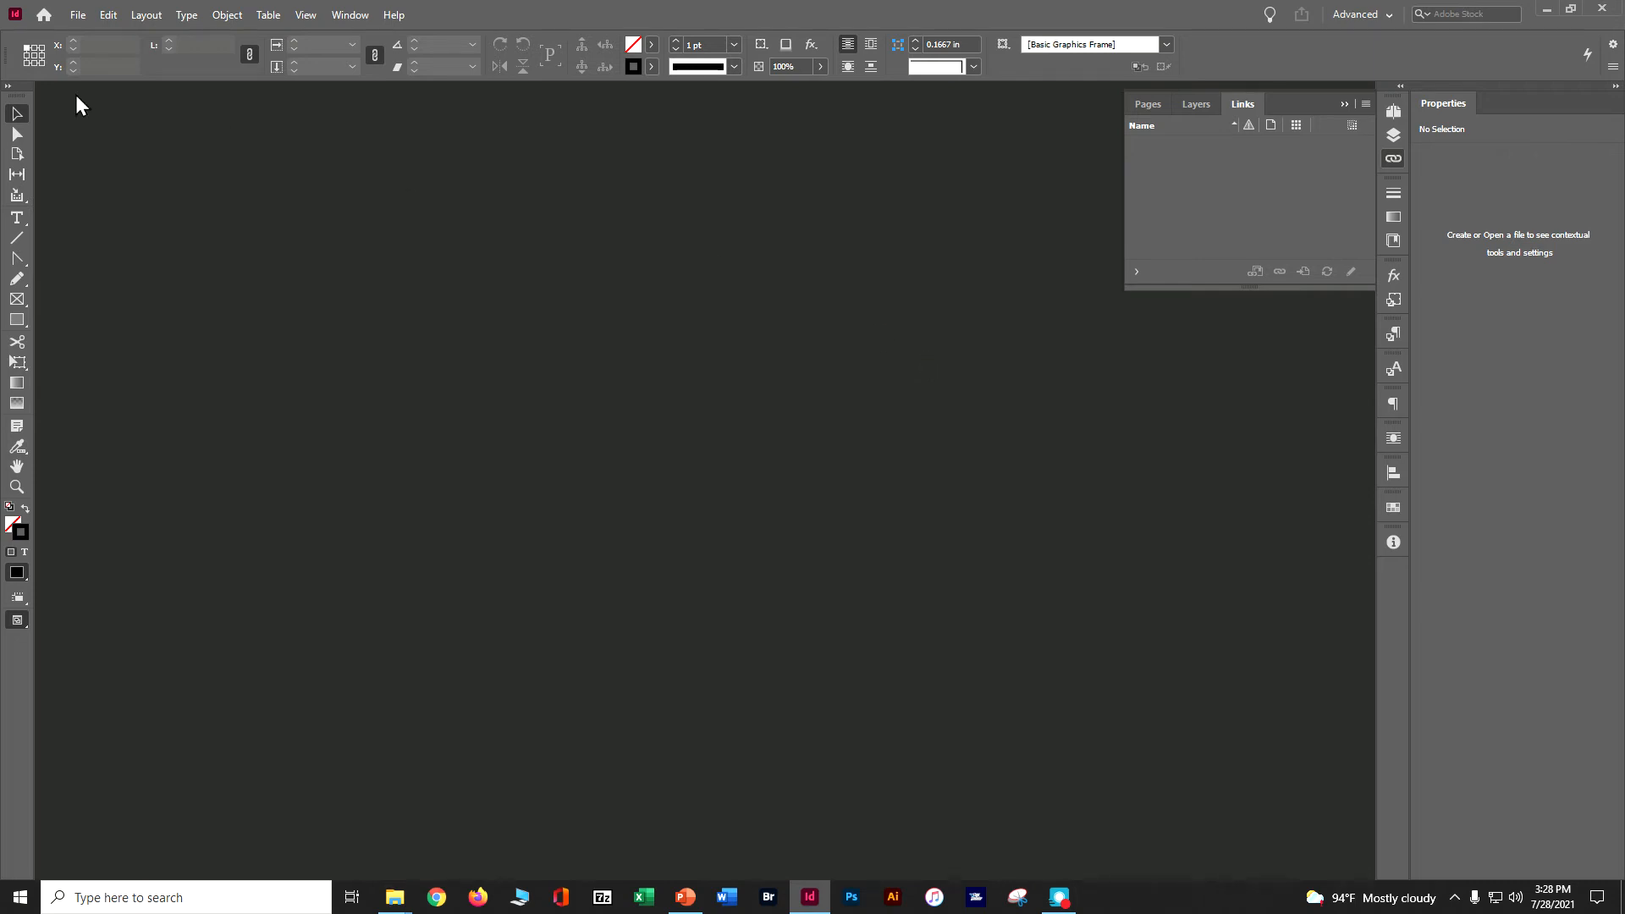
# Create a new document from the saved CIAB Newsletter preset.
pyautogui.click(73, 14)
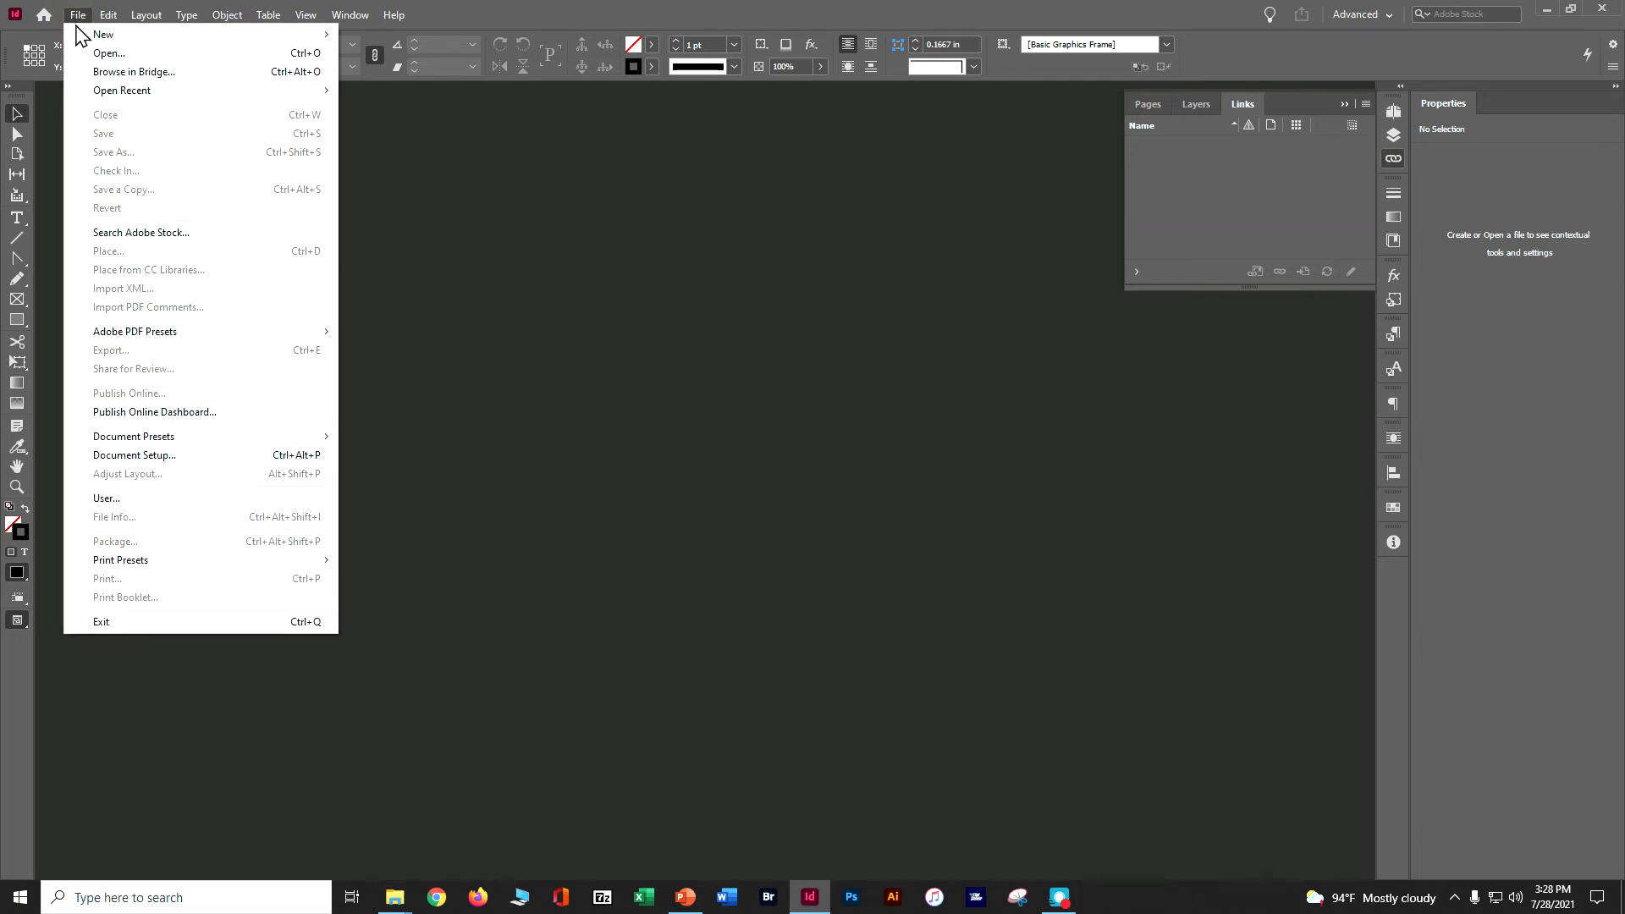
pyautogui.moveTo(85, 36)
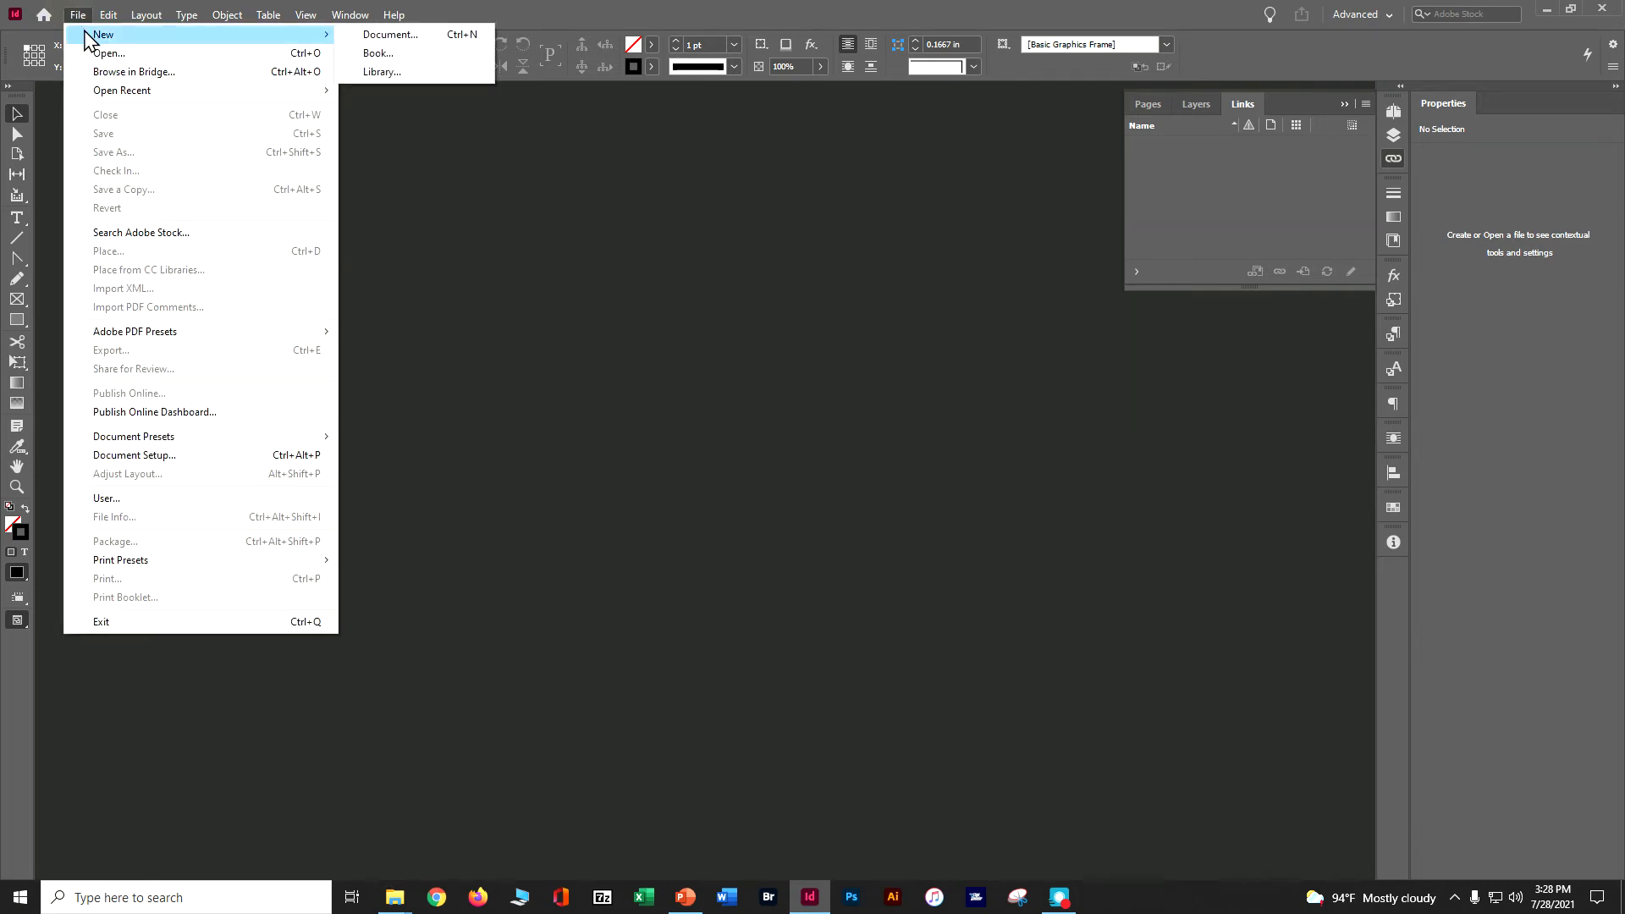
pyautogui.click(363, 38)
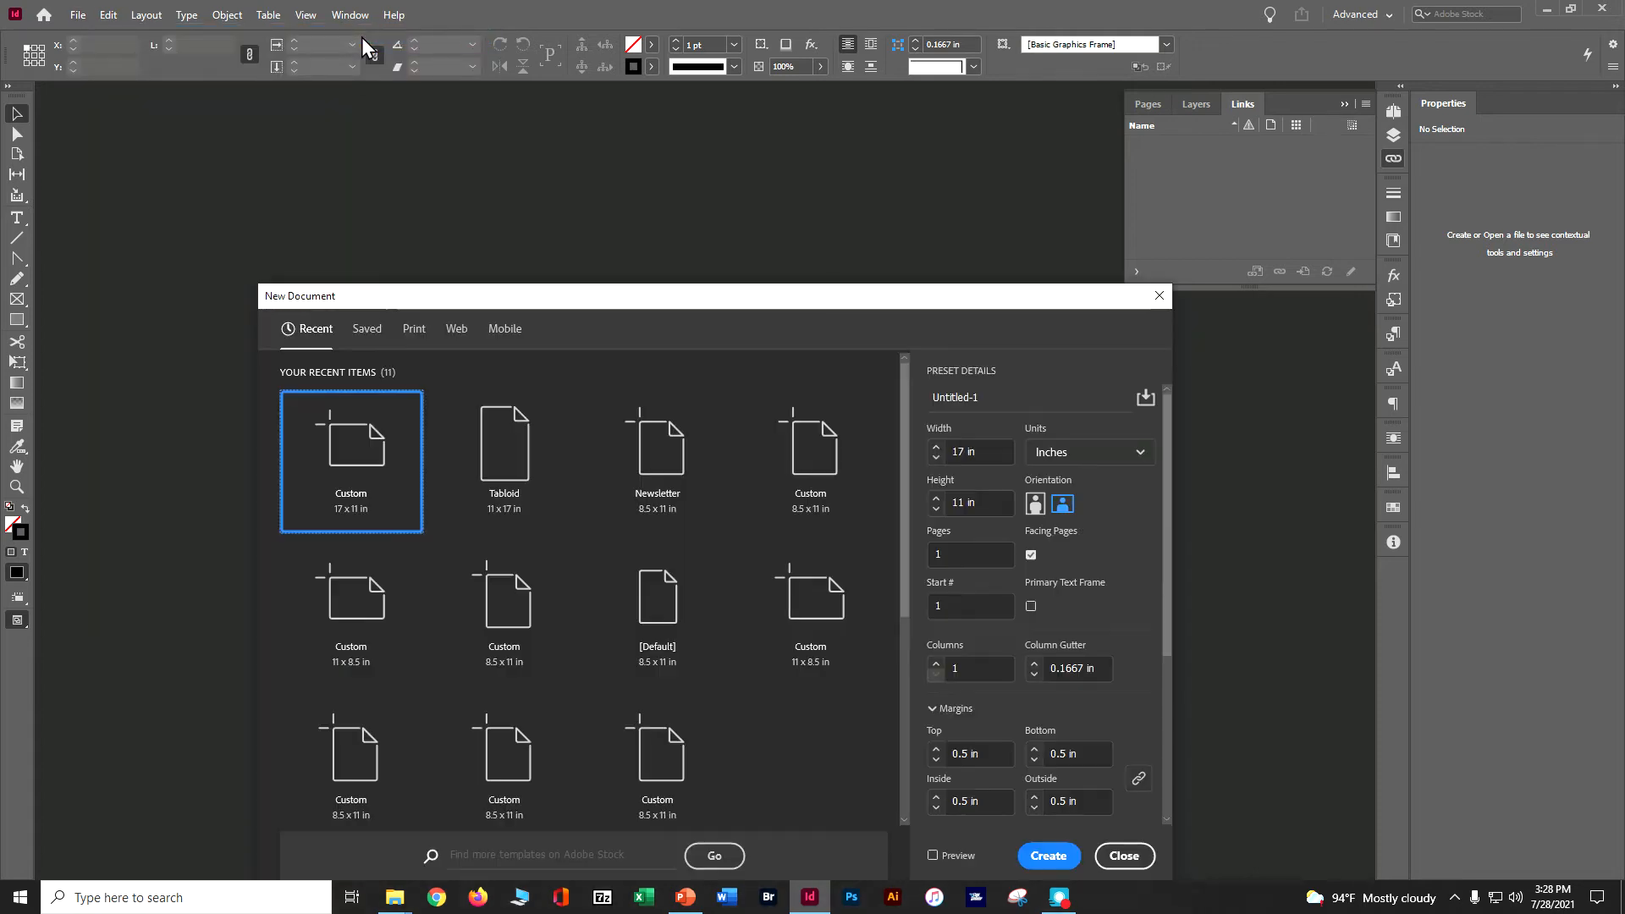
pyautogui.moveTo(719, 303); pyautogui.dragTo(677, 155)
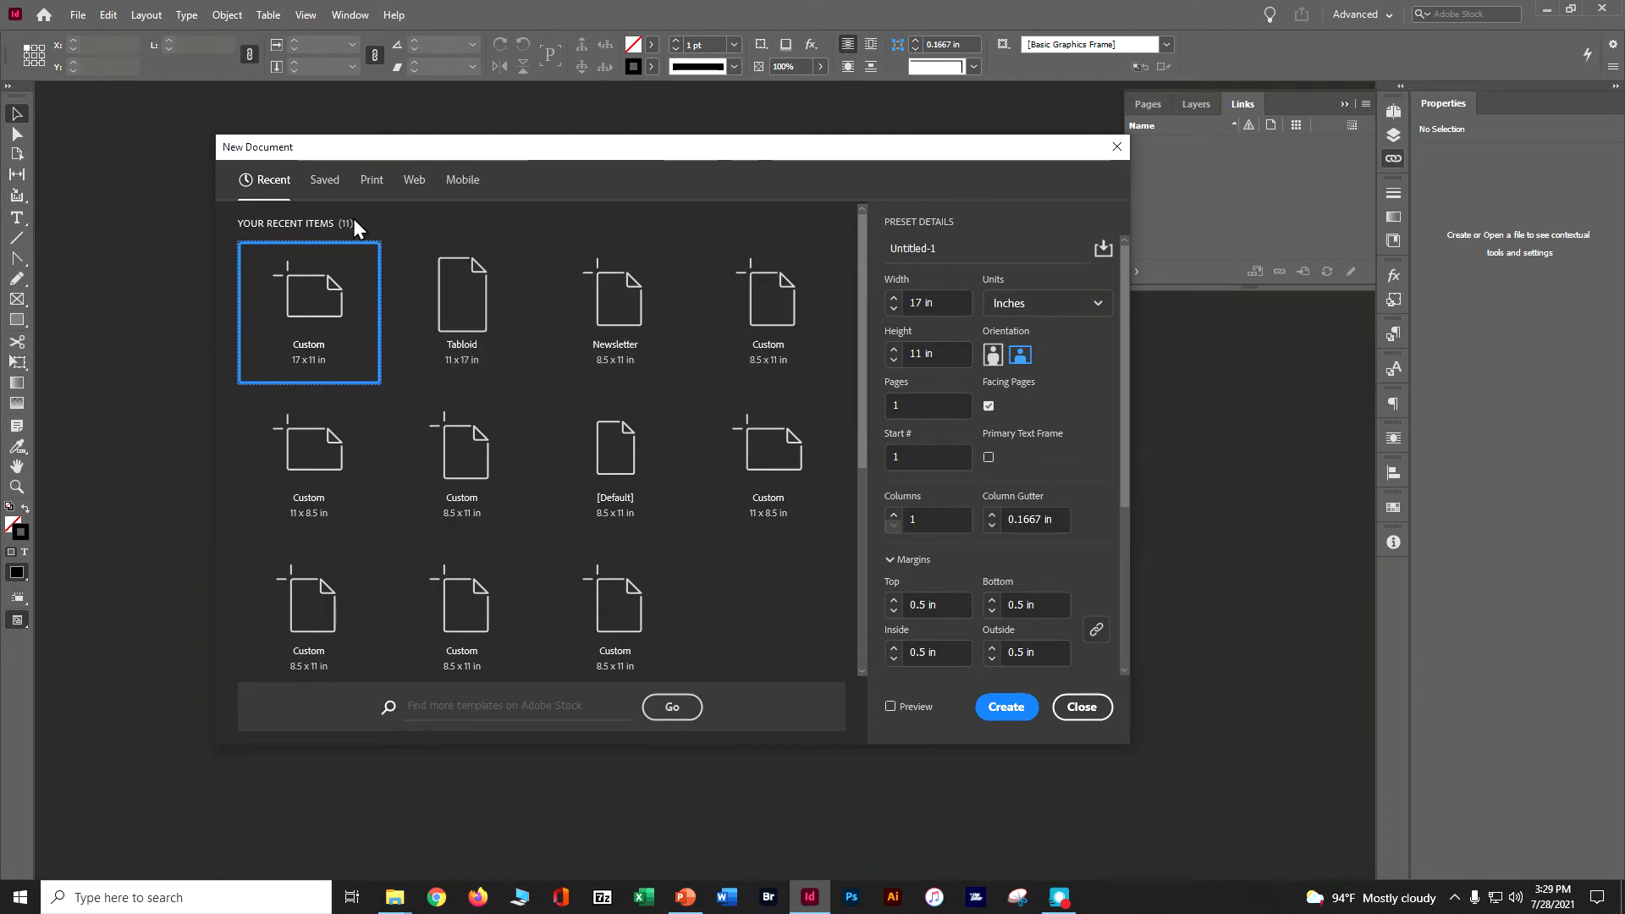
pyautogui.click(324, 181)
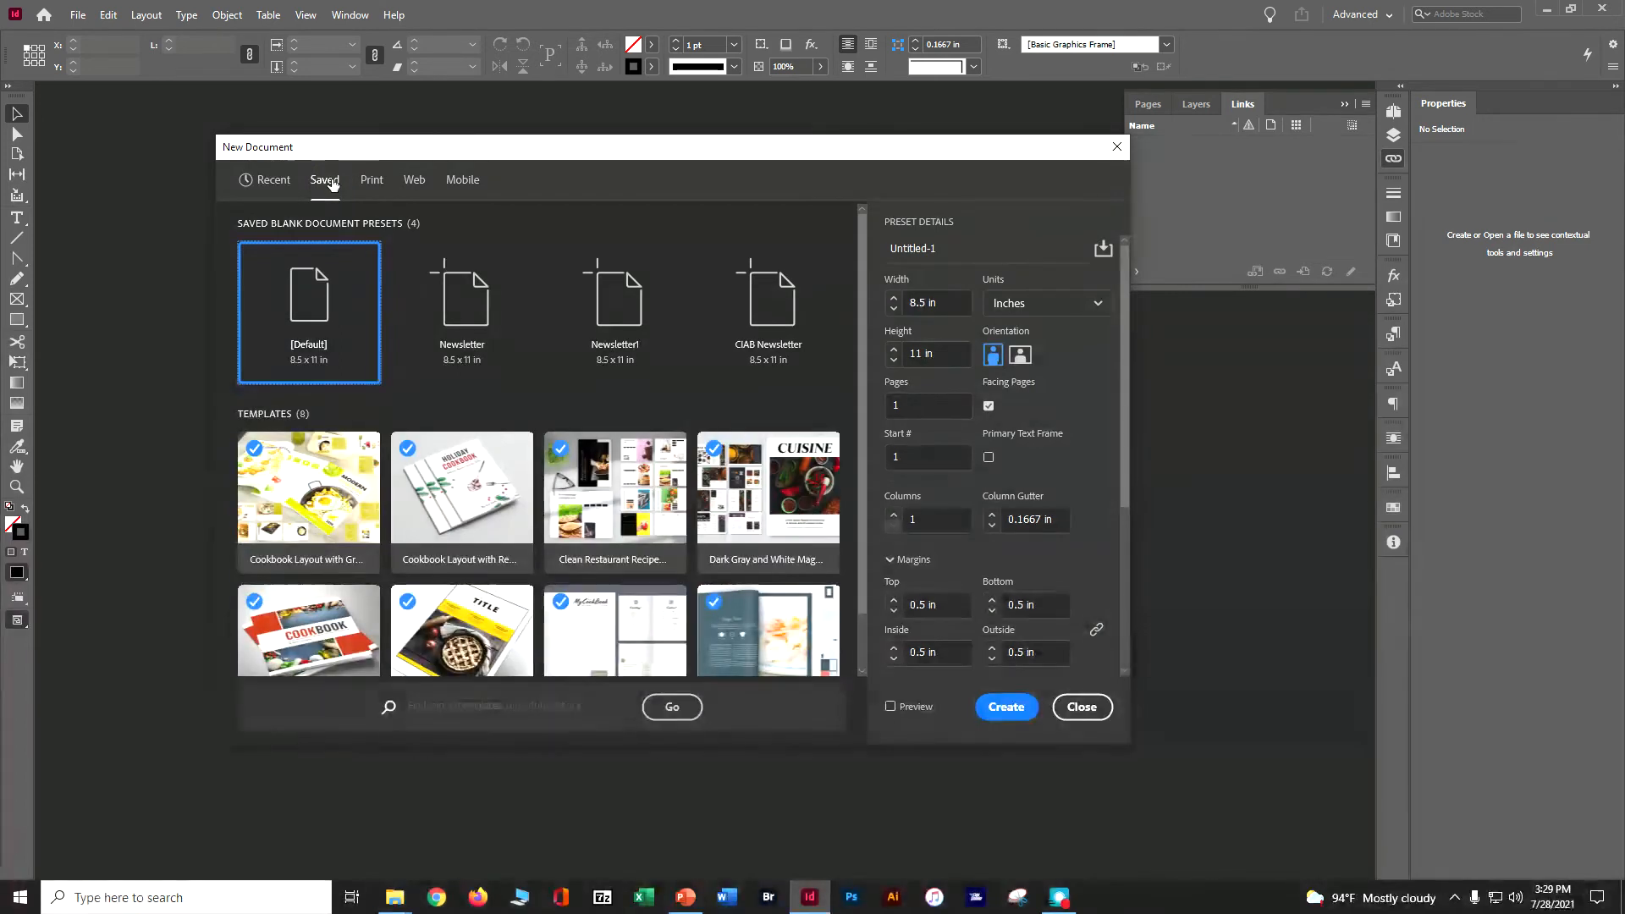
pyautogui.click(745, 352)
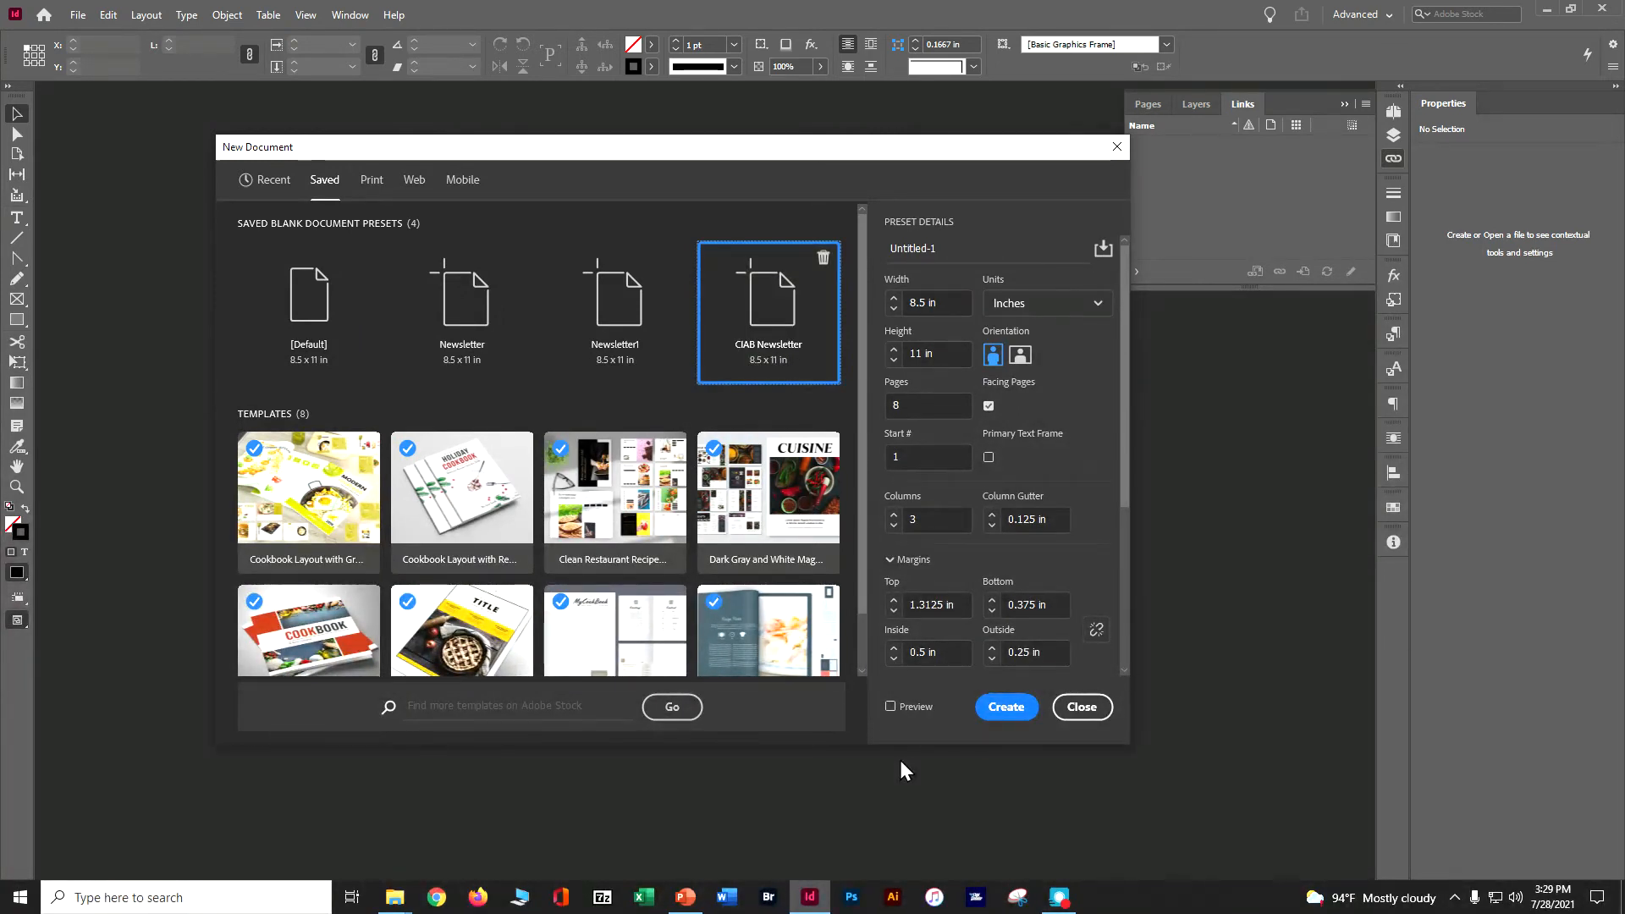
pyautogui.click(1007, 708)
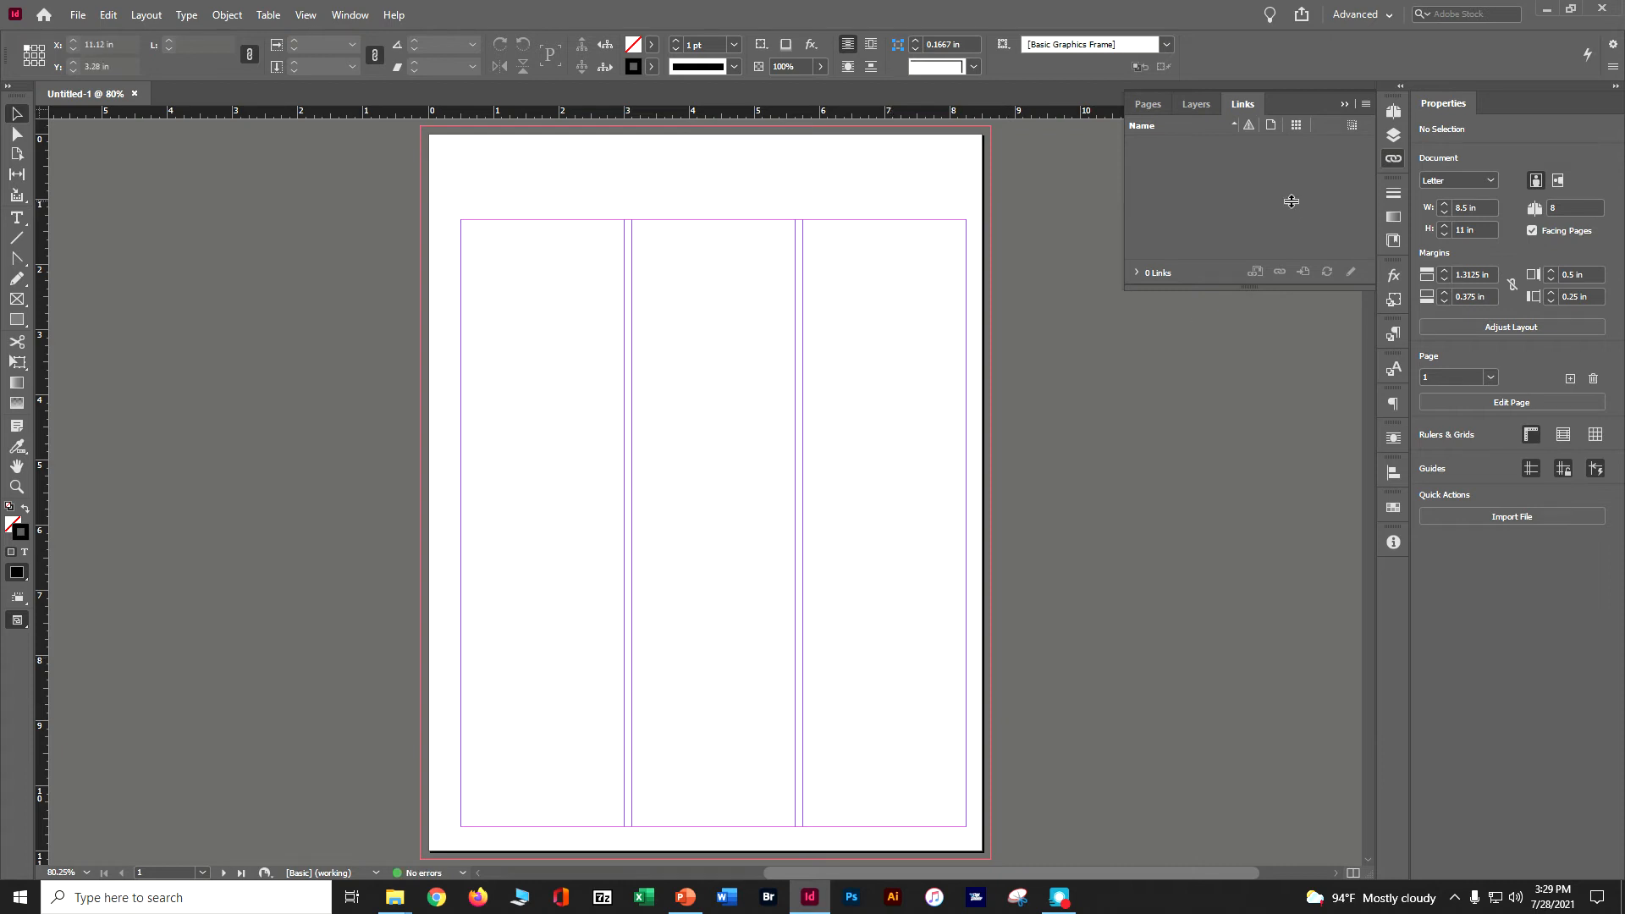
# Show the document's Pages overview and enlarge it to display all spreads.
pyautogui.click(1343, 104)
pyautogui.click(1394, 111)
pyautogui.moveTo(1281, 475); pyautogui.dragTo(1294, 693)
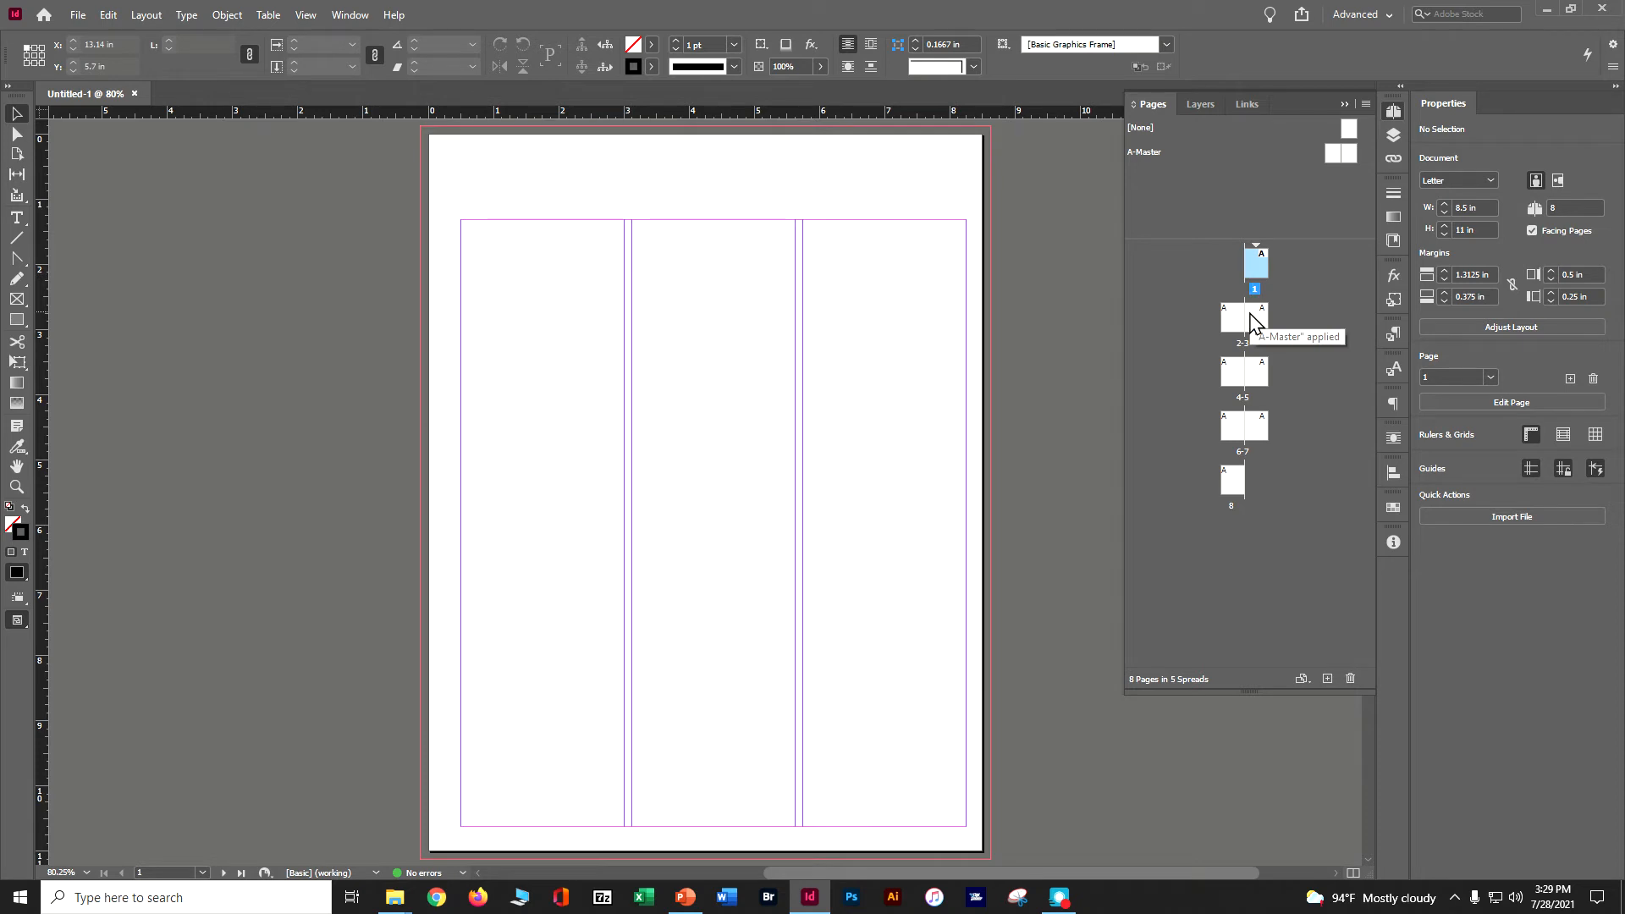
# Save the document in the Lesson03 folder, naming it with the author's name followed by "in ciab ch 3".
pyautogui.click(77, 16)
pyautogui.click(100, 151)
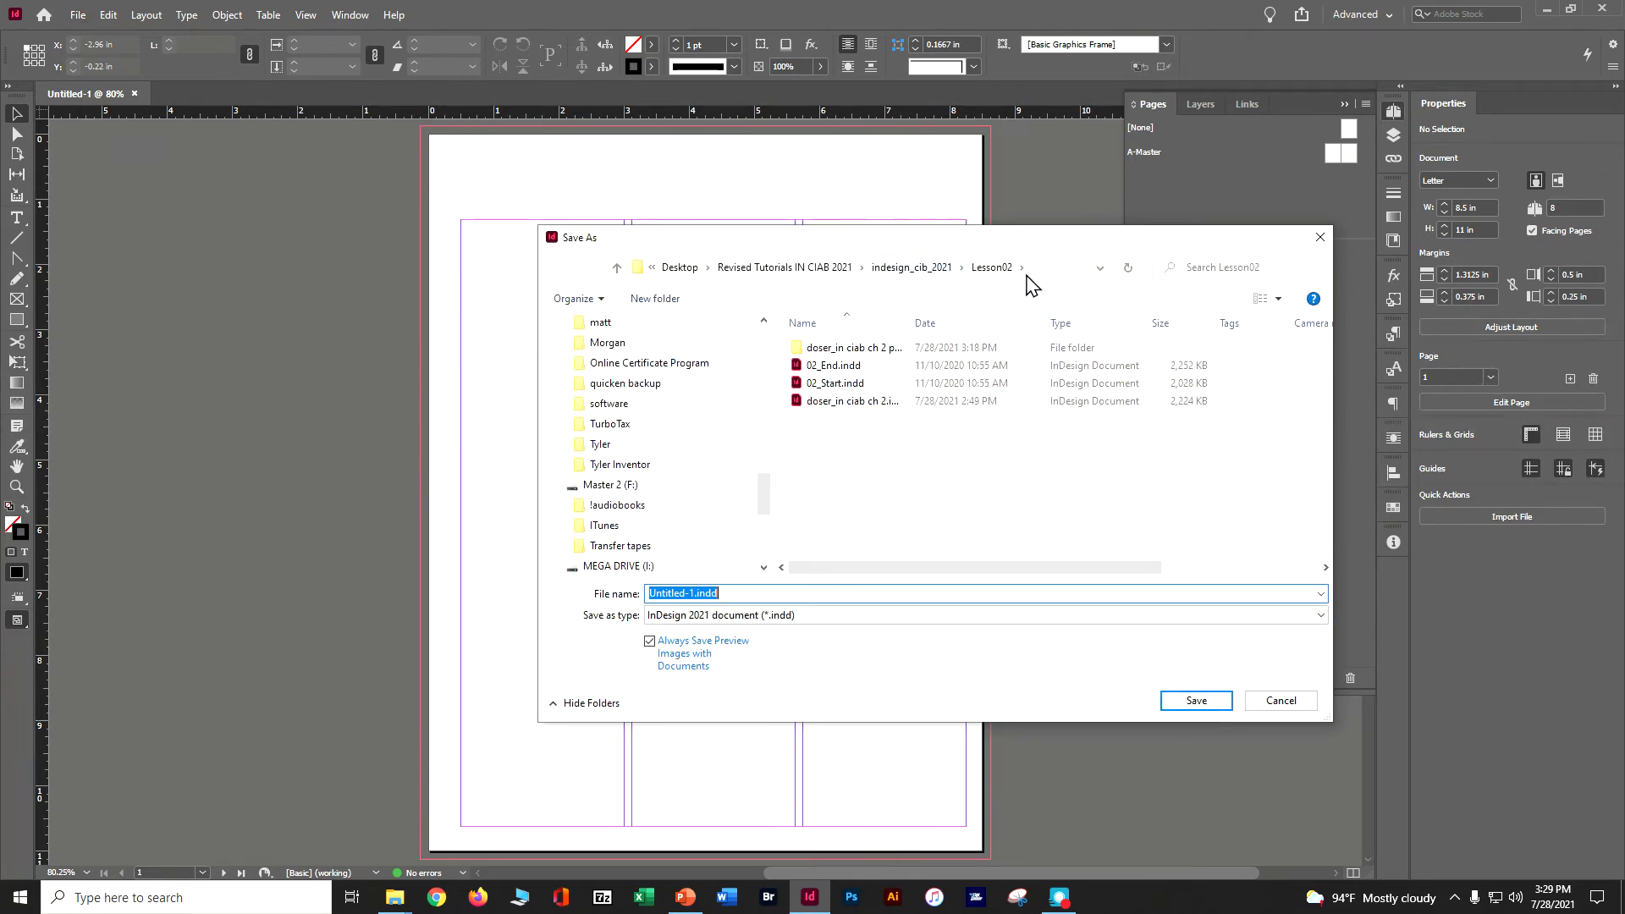
pyautogui.click(929, 273)
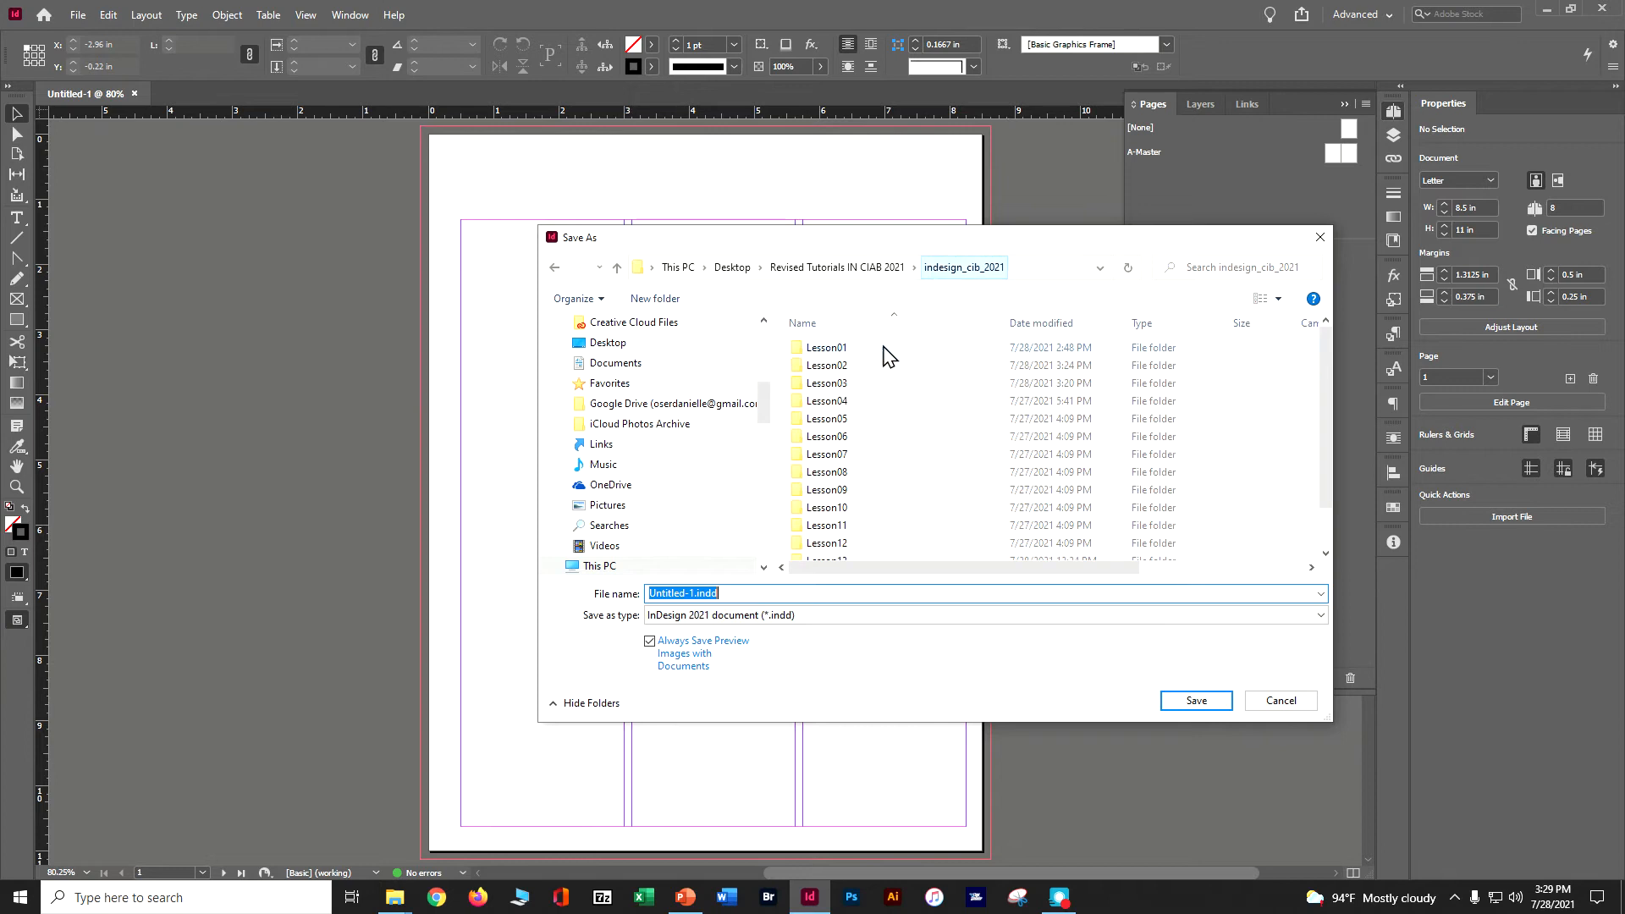
pyautogui.doubleClick(834, 386)
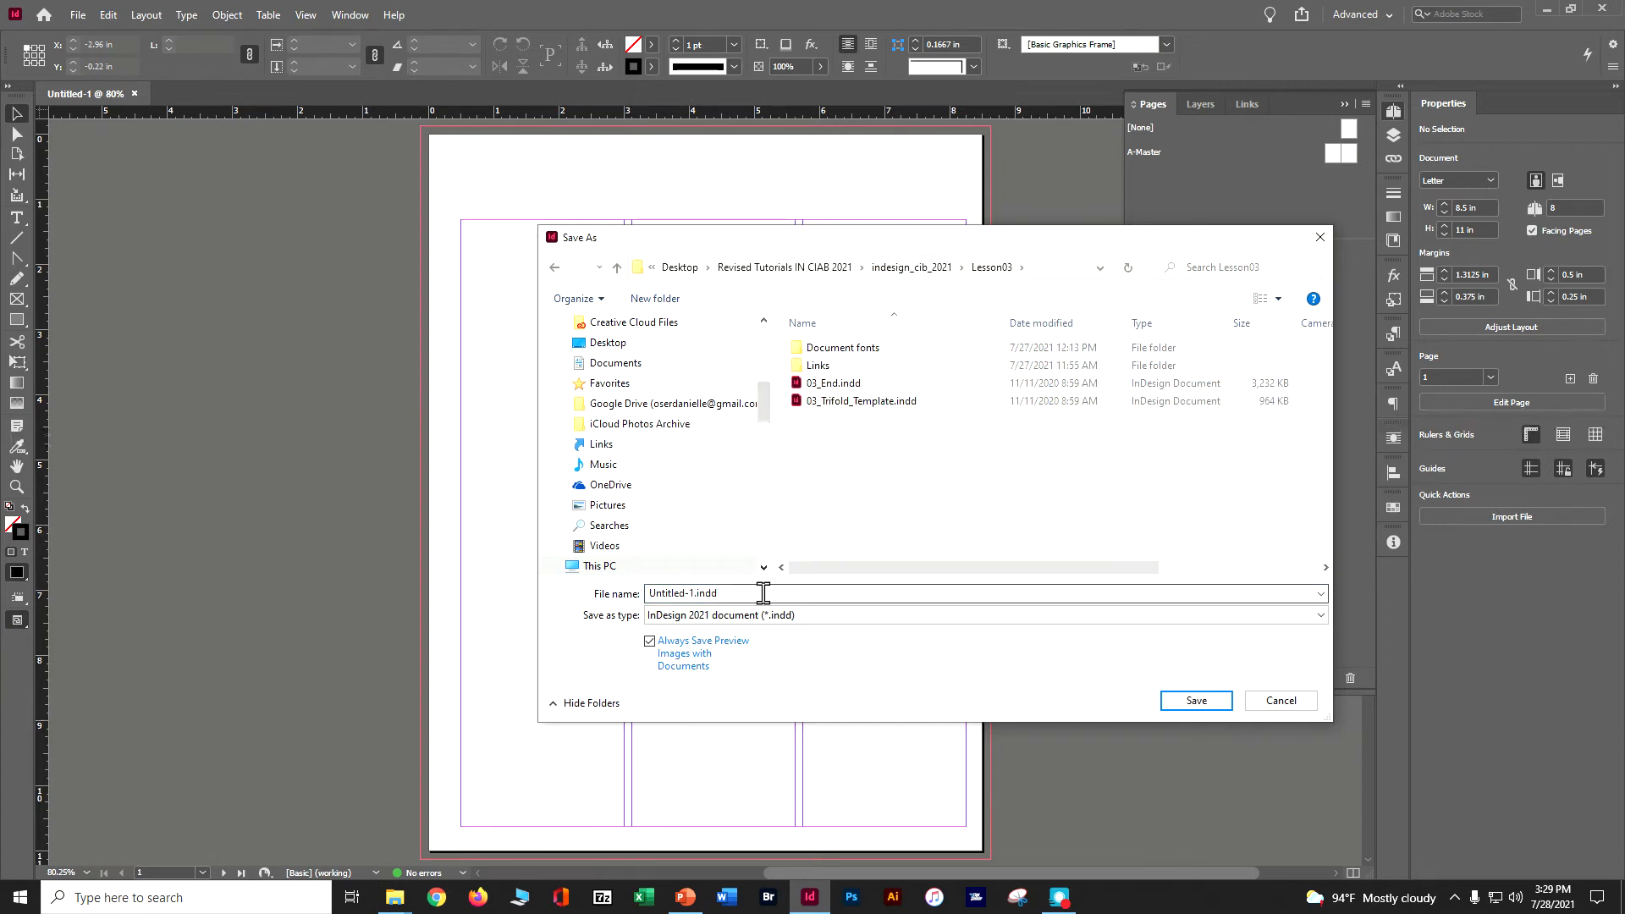
pyautogui.write('dose')
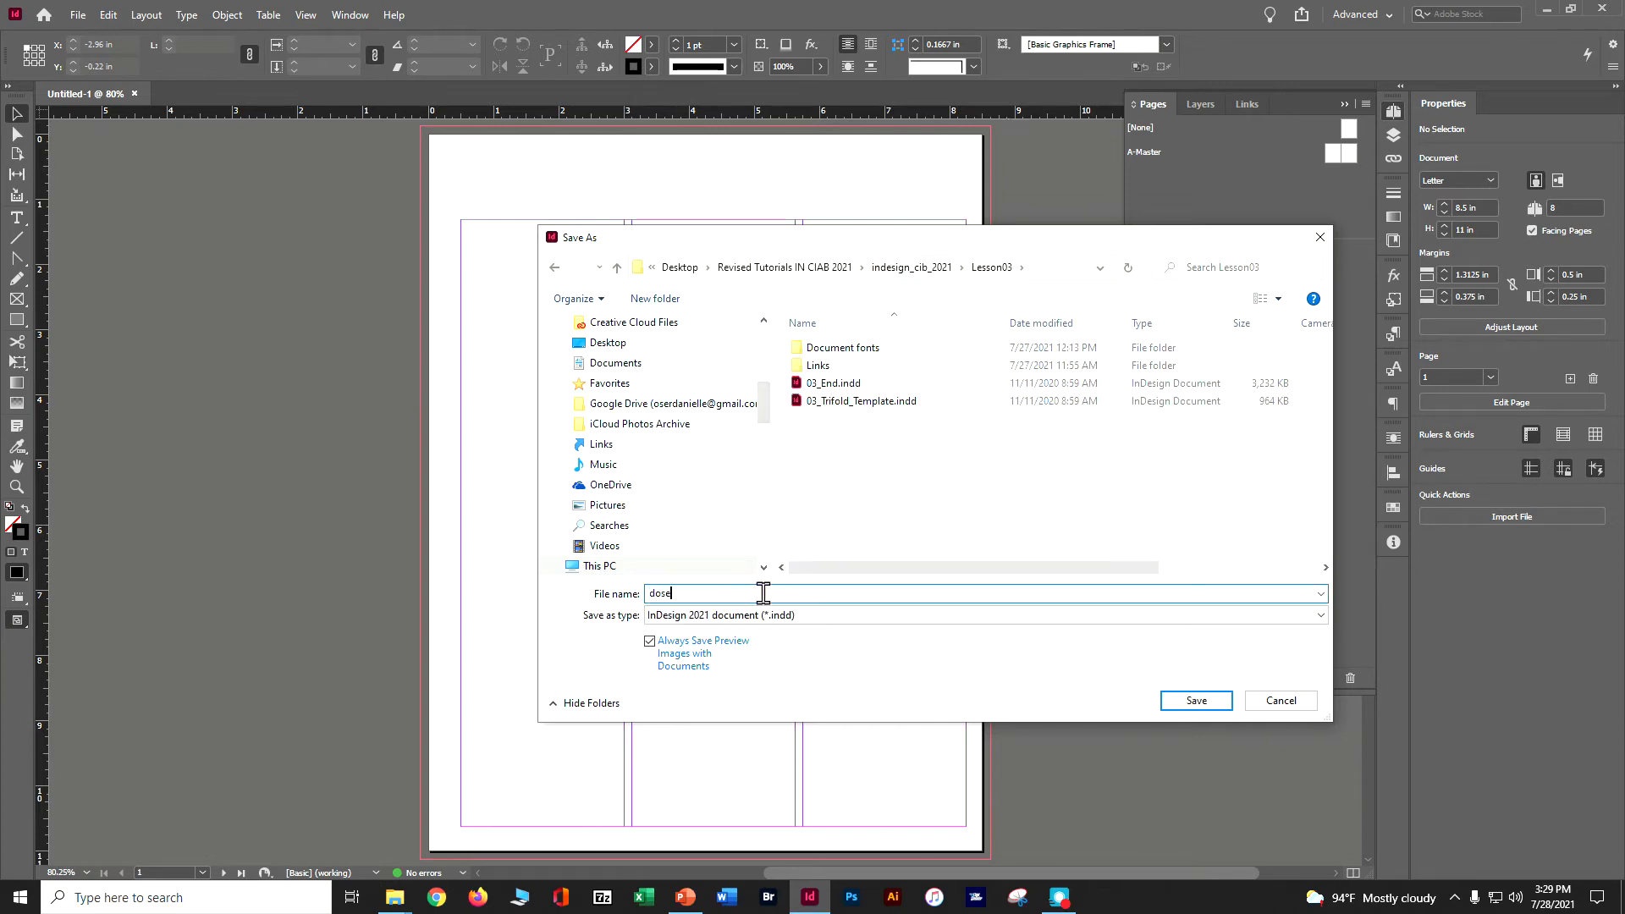
pyautogui.write('r_in ciab ch 3')
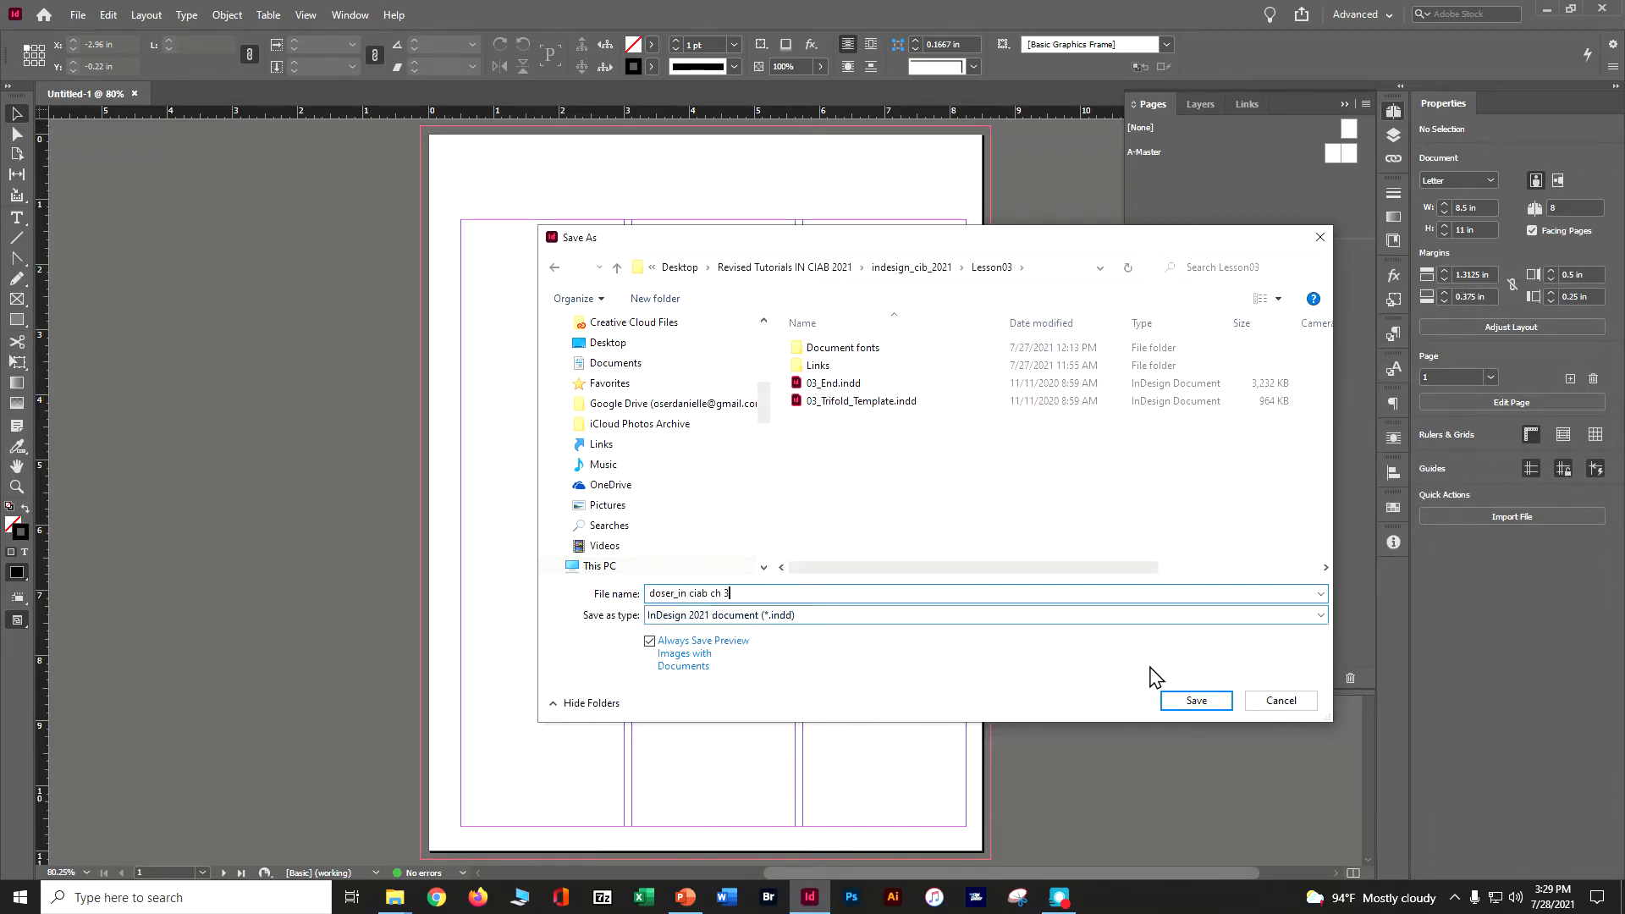
pyautogui.click(1192, 702)
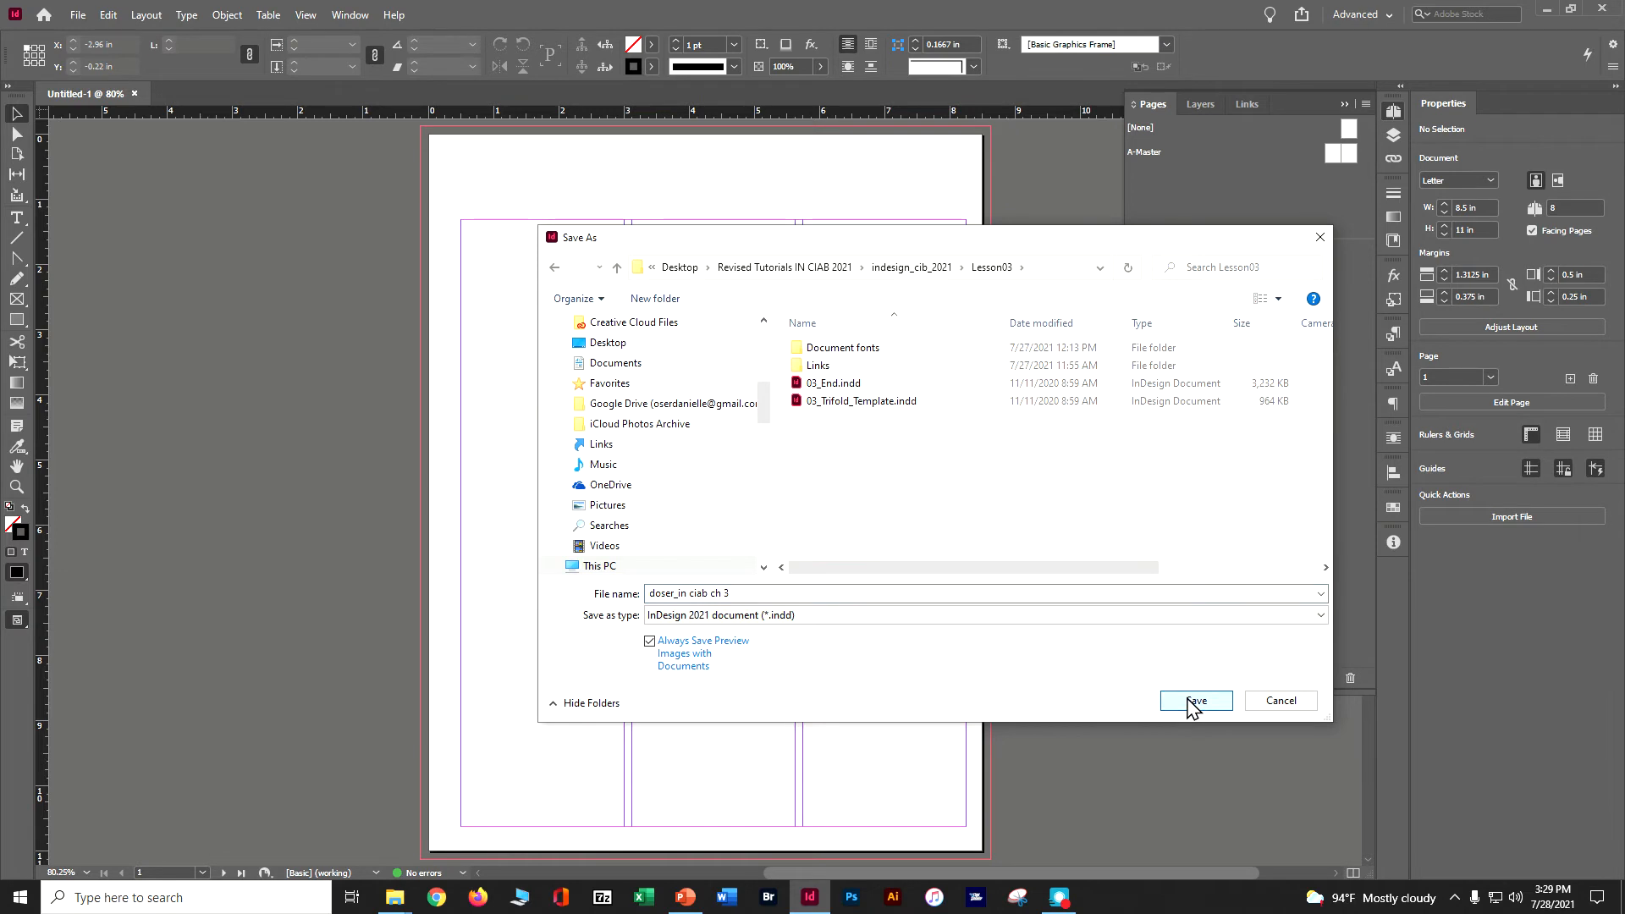
pyautogui.click(1188, 699)
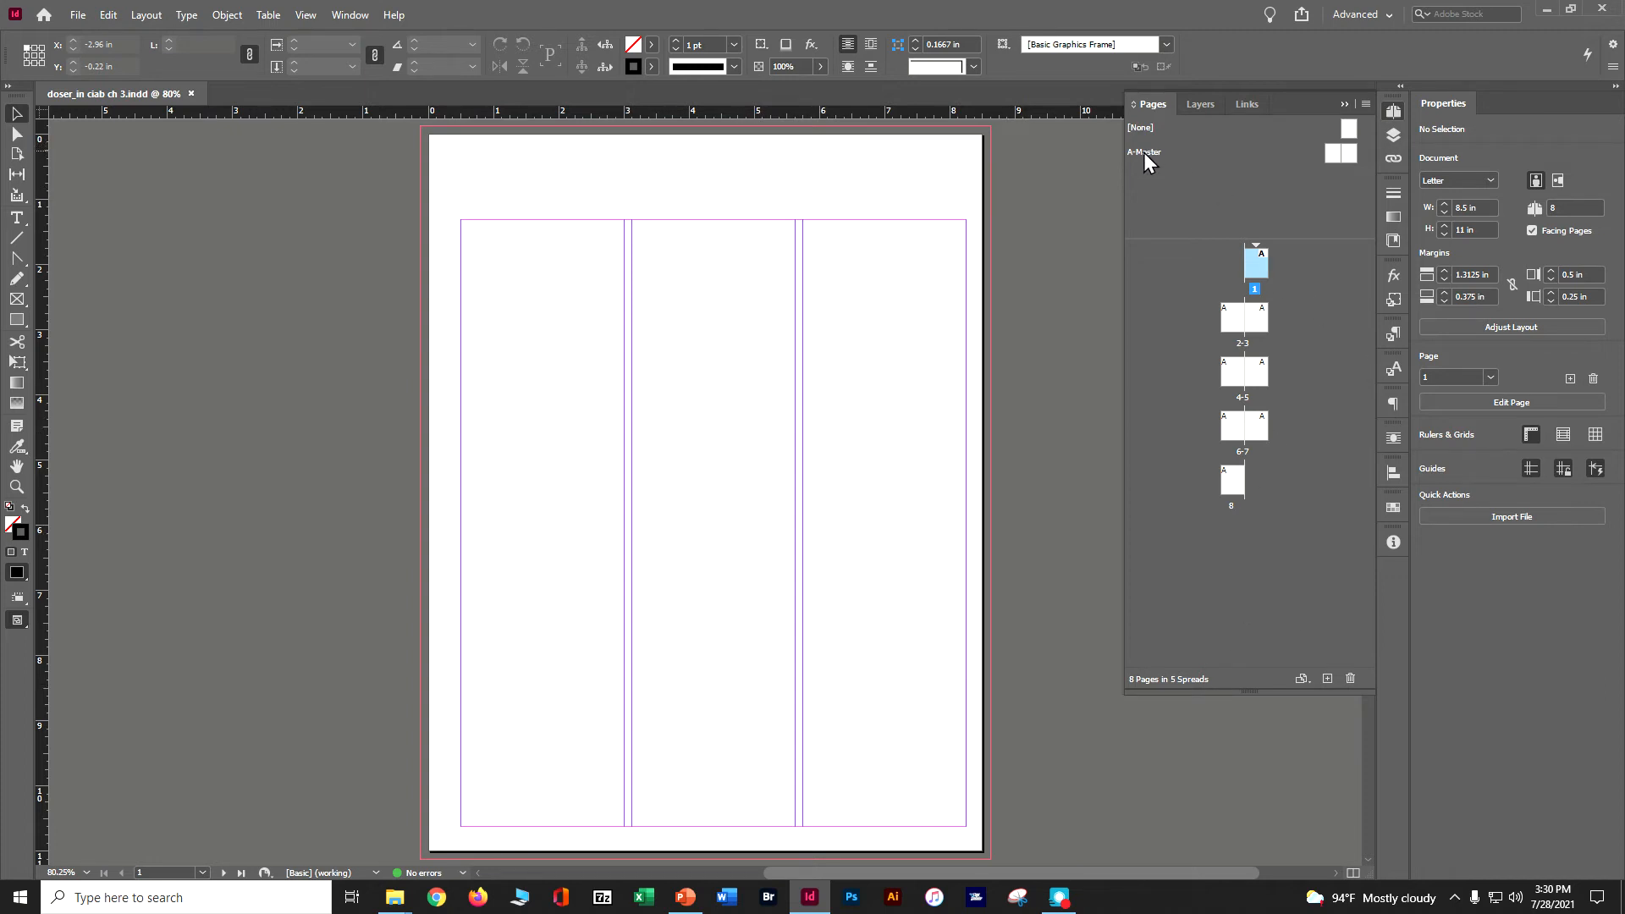
# Open the A-Master spread and narrow the Pages panel so both master pages can be seen.
pyautogui.doubleClick(1330, 151)
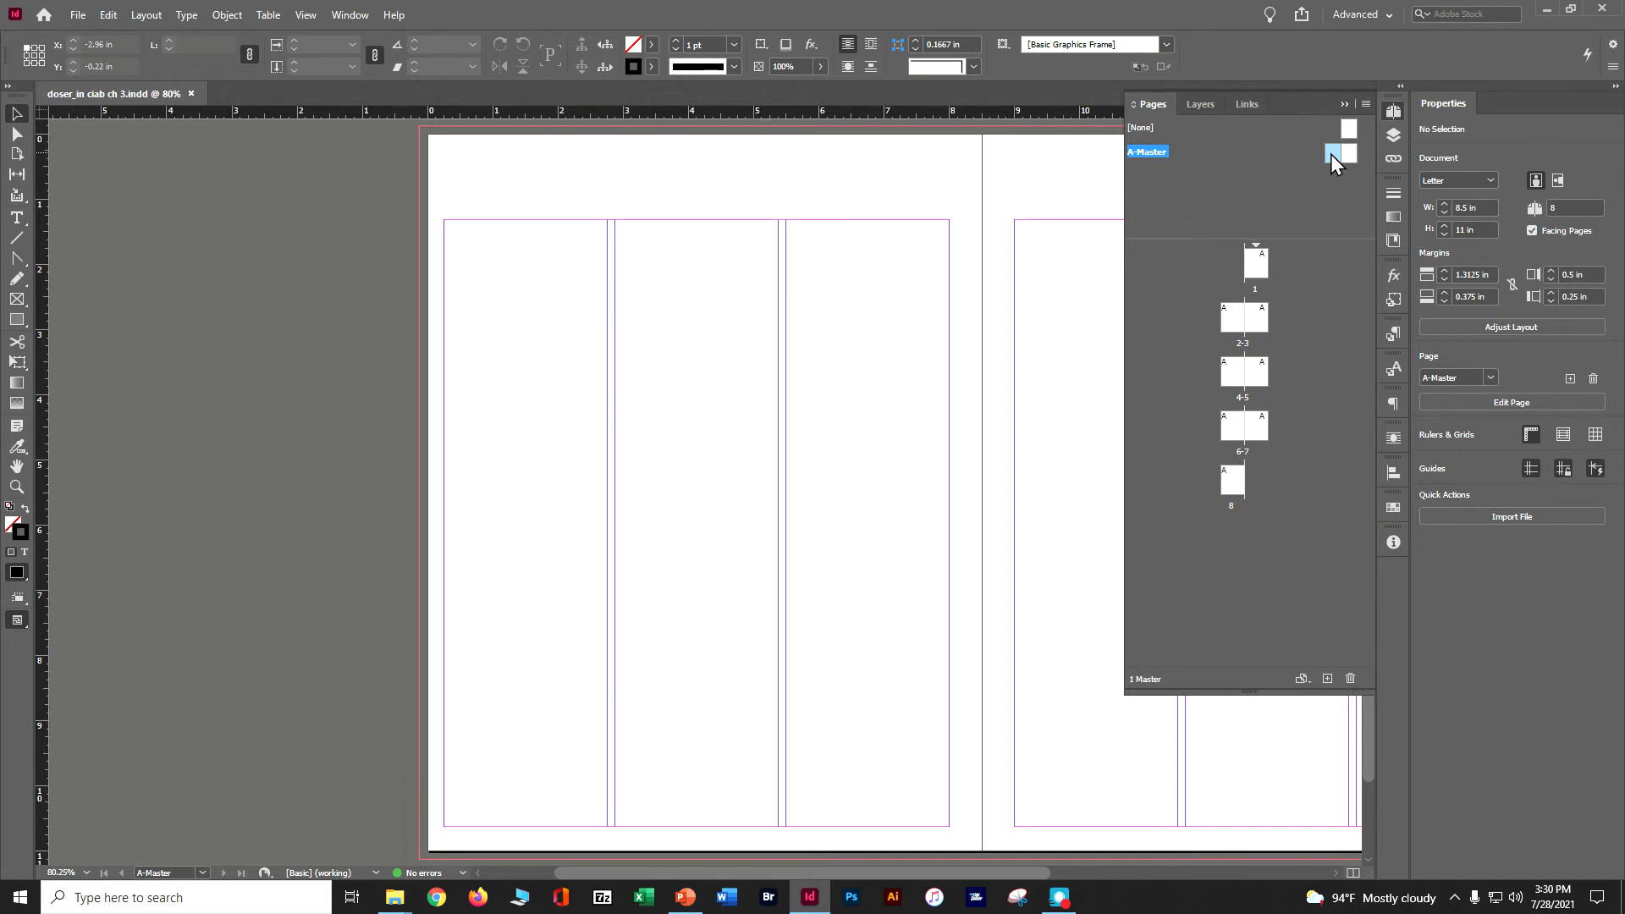
pyautogui.moveTo(1126, 194); pyautogui.dragTo(1290, 193)
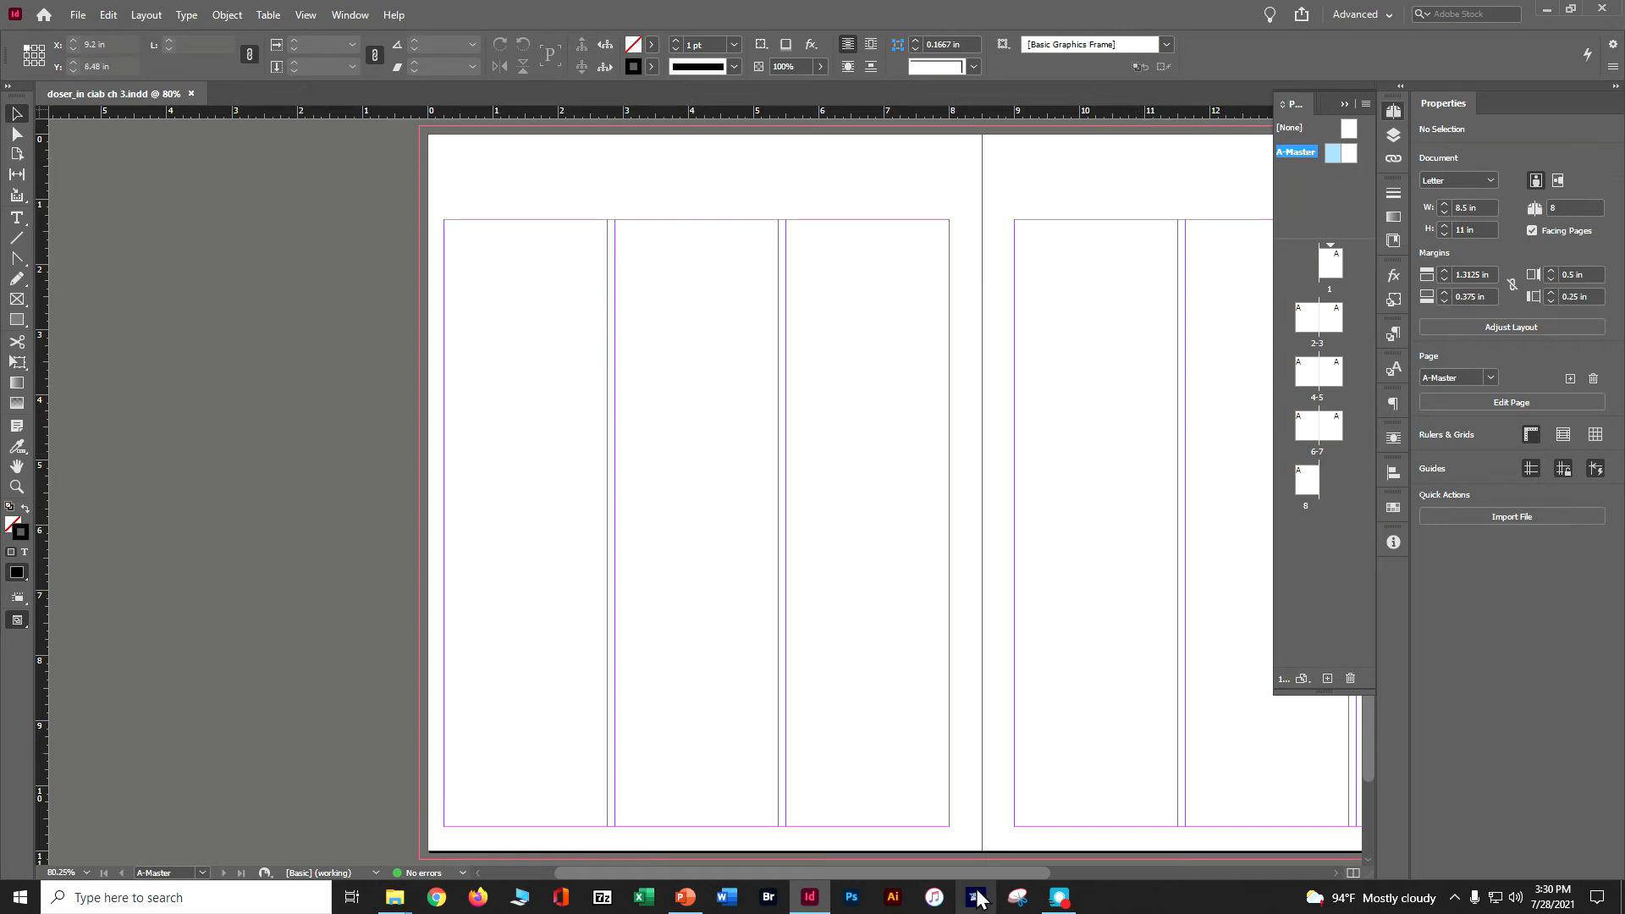
pyautogui.moveTo(1013, 875); pyautogui.dragTo(1125, 877)
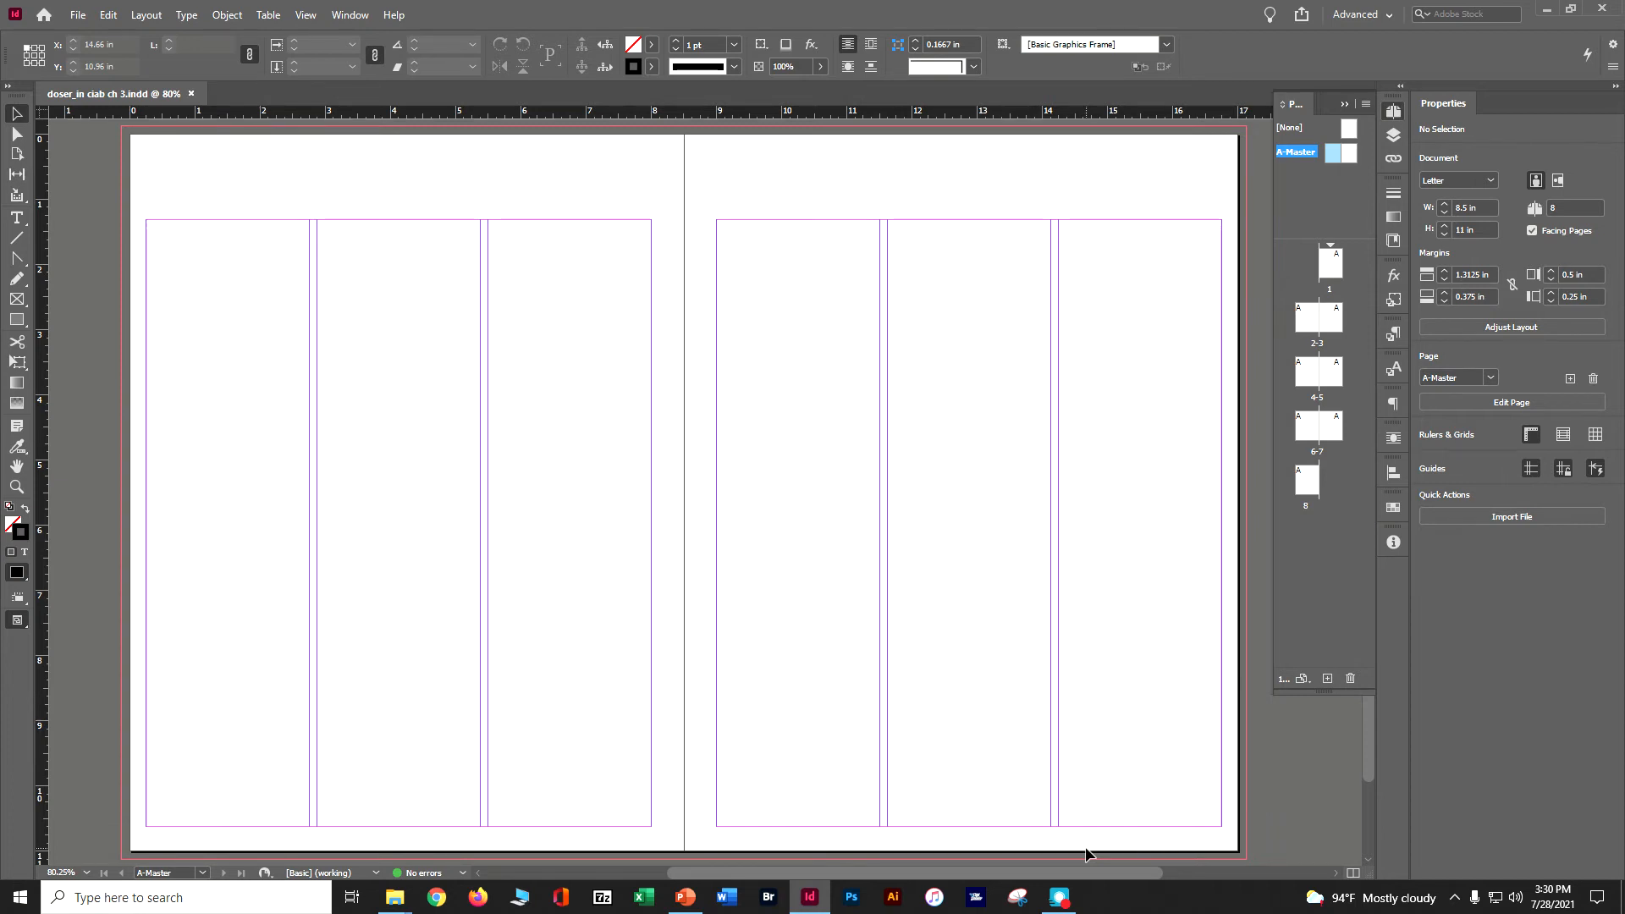
# Start creating guides on the A-Master spread with the preview on and set the number of rows to 4.
pyautogui.click(156, 24)
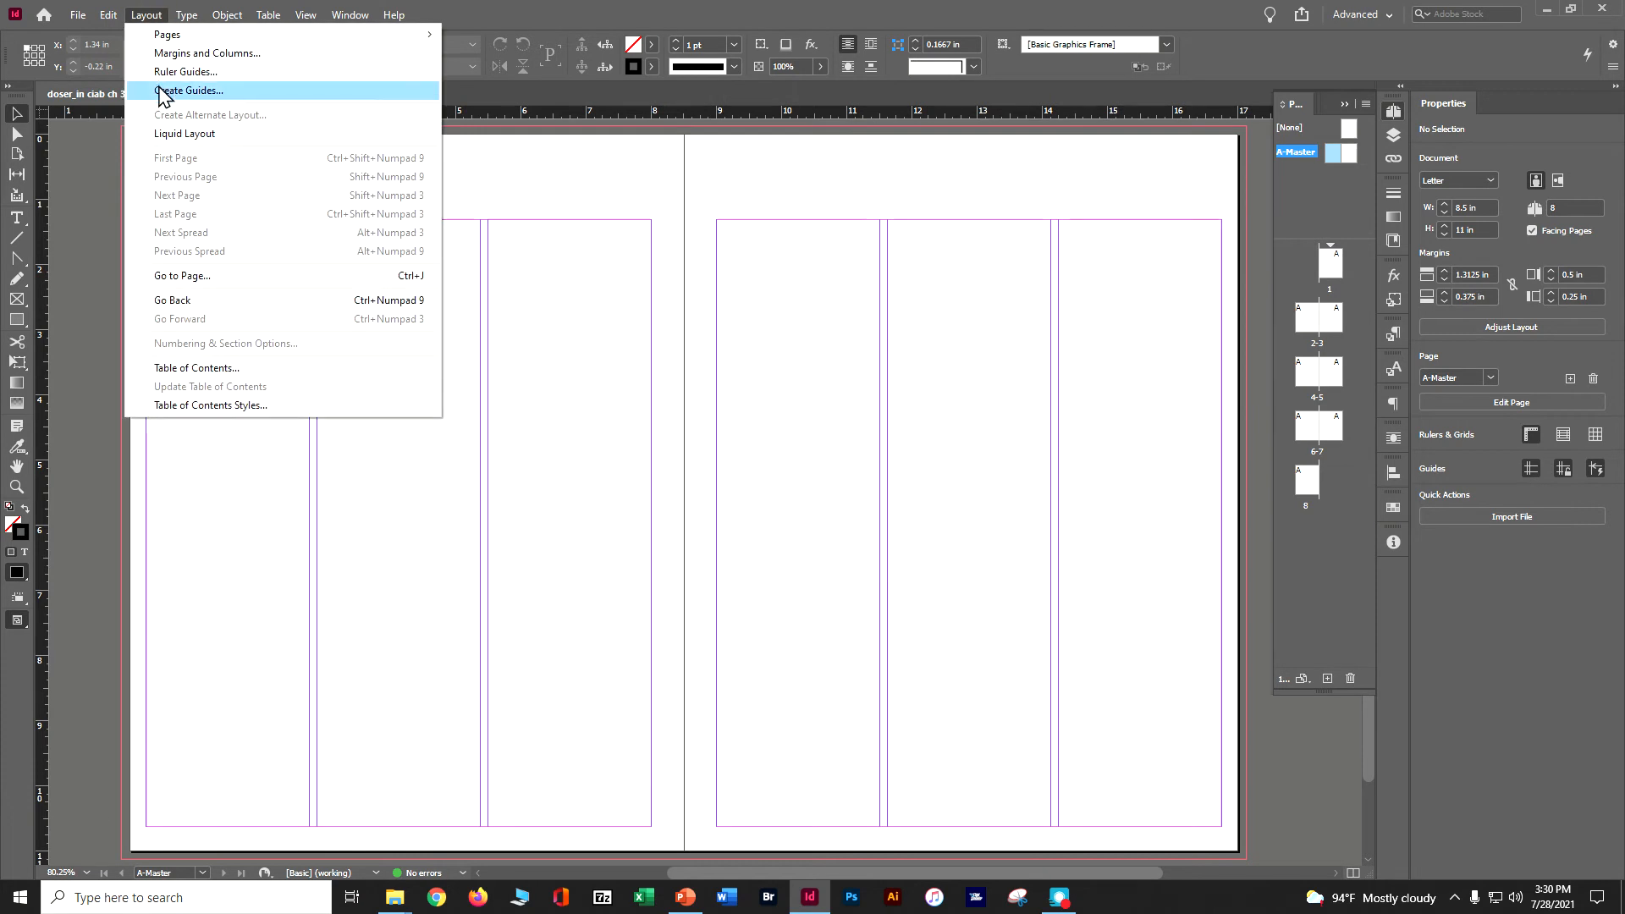
pyautogui.click(164, 91)
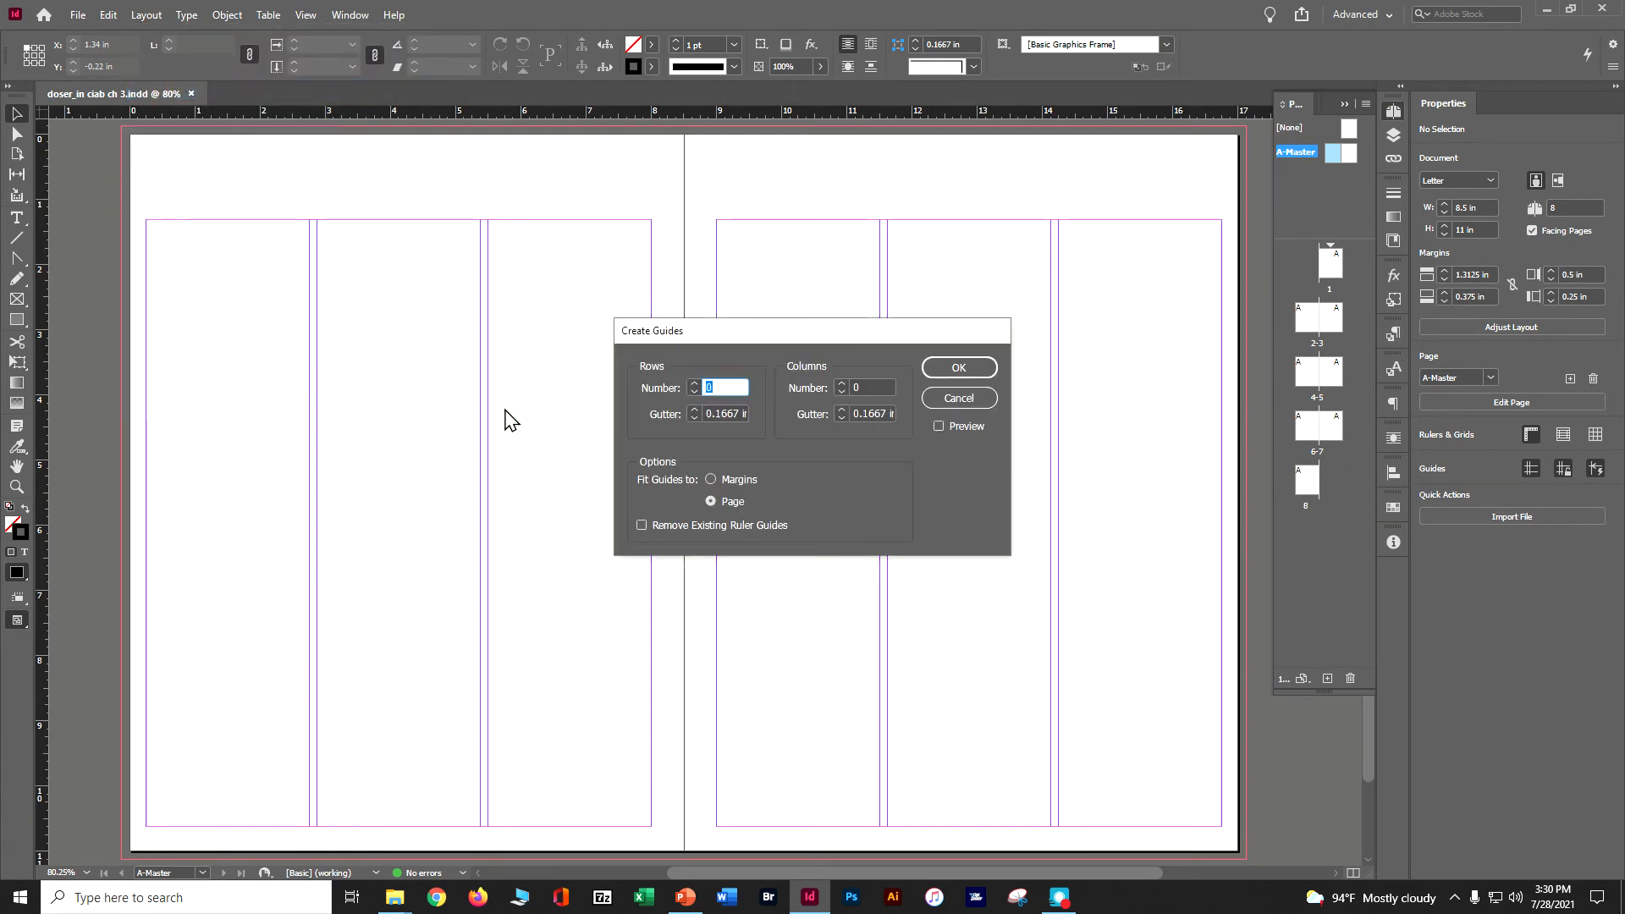
pyautogui.click(938, 426)
pyautogui.click(694, 383)
pyautogui.click(694, 382)
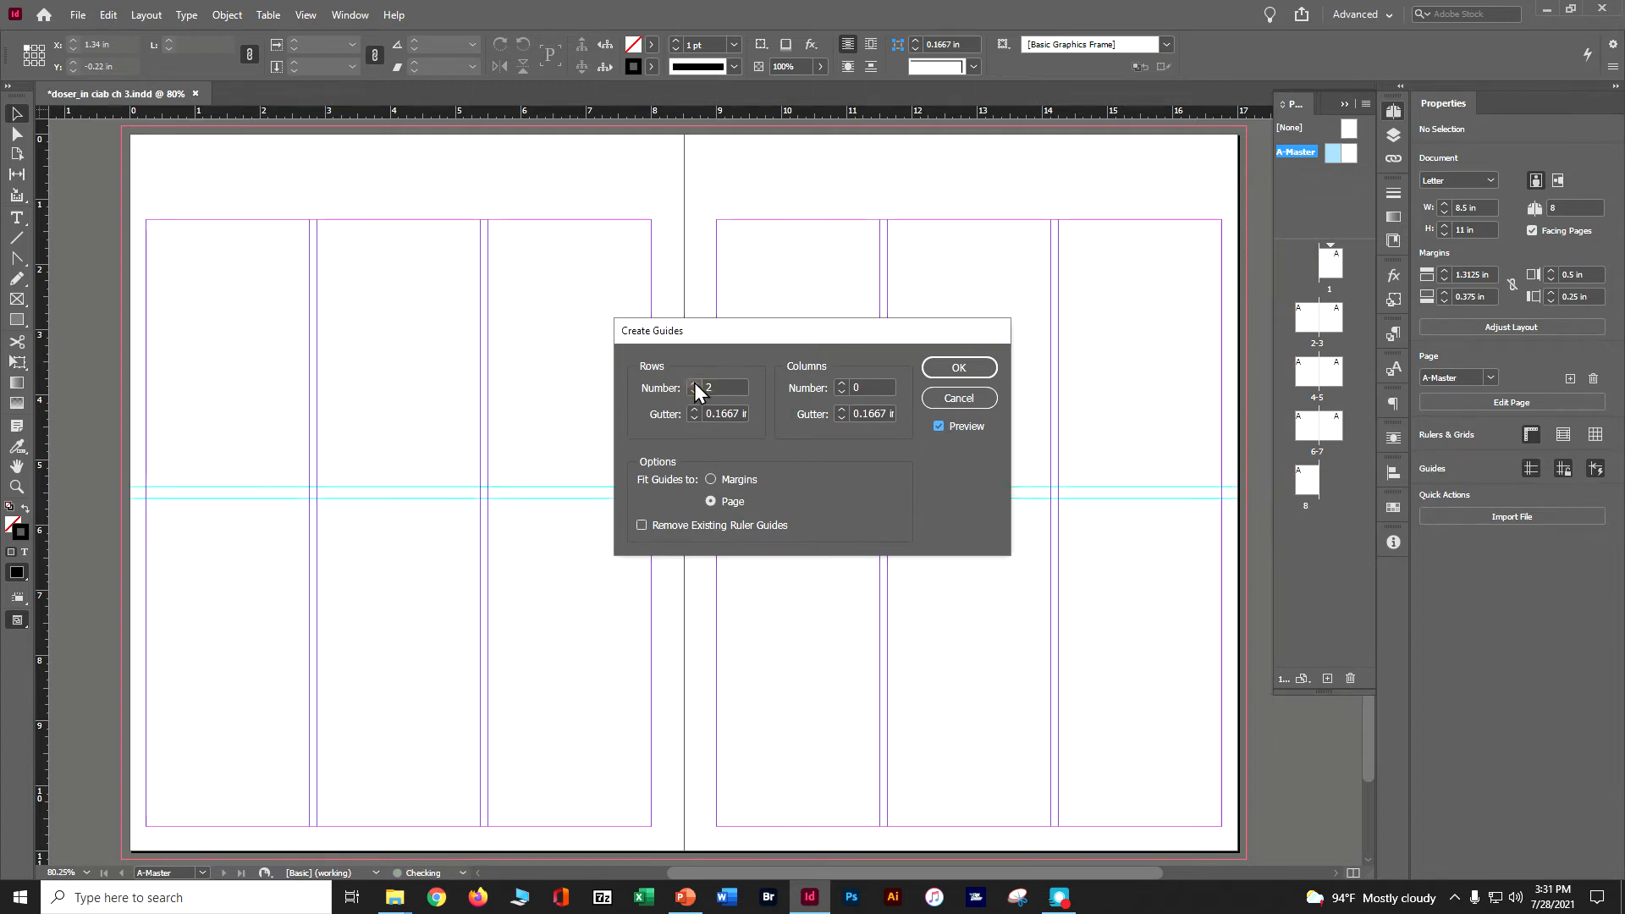
pyautogui.click(695, 383)
pyautogui.click(695, 383)
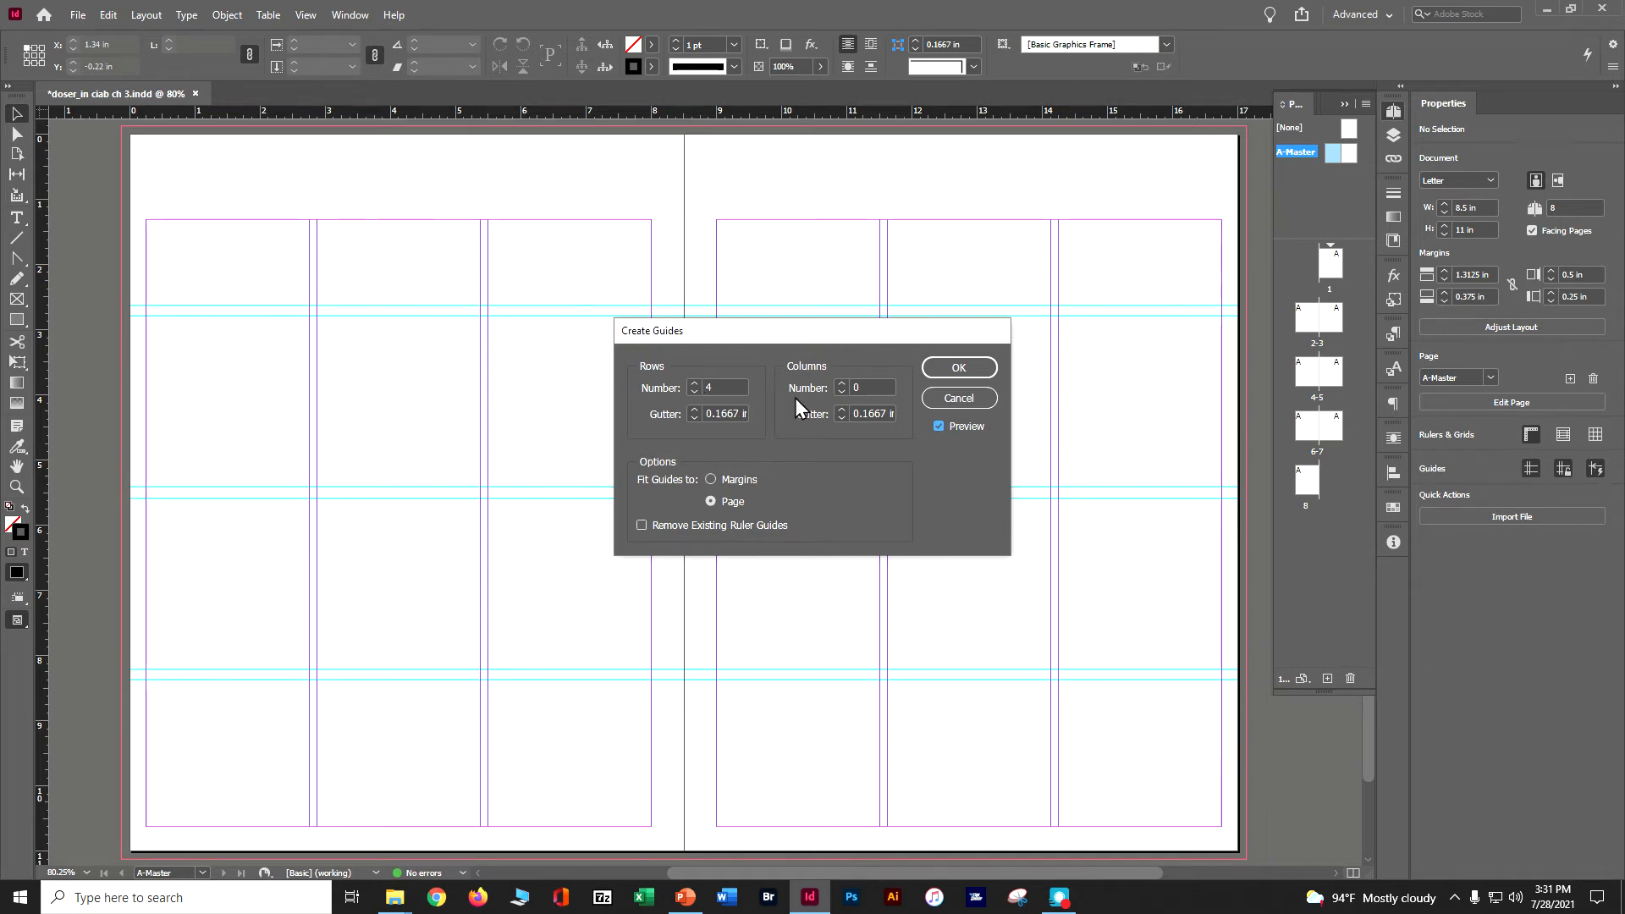
# Try wider gutters between the guide rows, up to 0.875 in, in the preview.
pyautogui.click(695, 409)
pyautogui.click(694, 409)
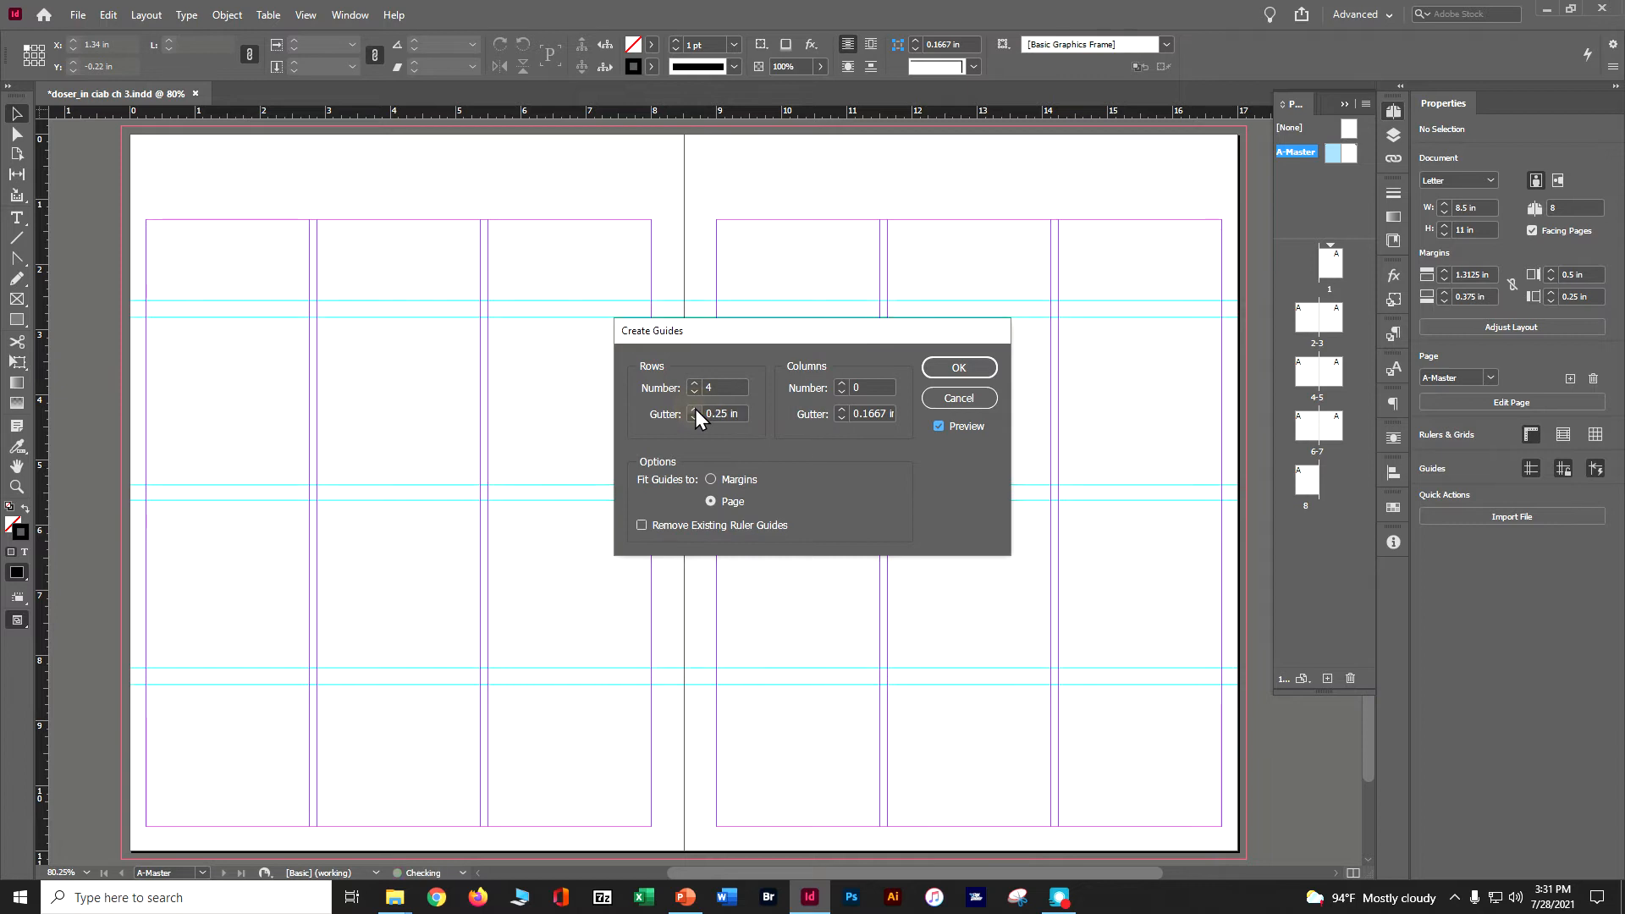
pyautogui.click(694, 409)
pyautogui.click(694, 409)
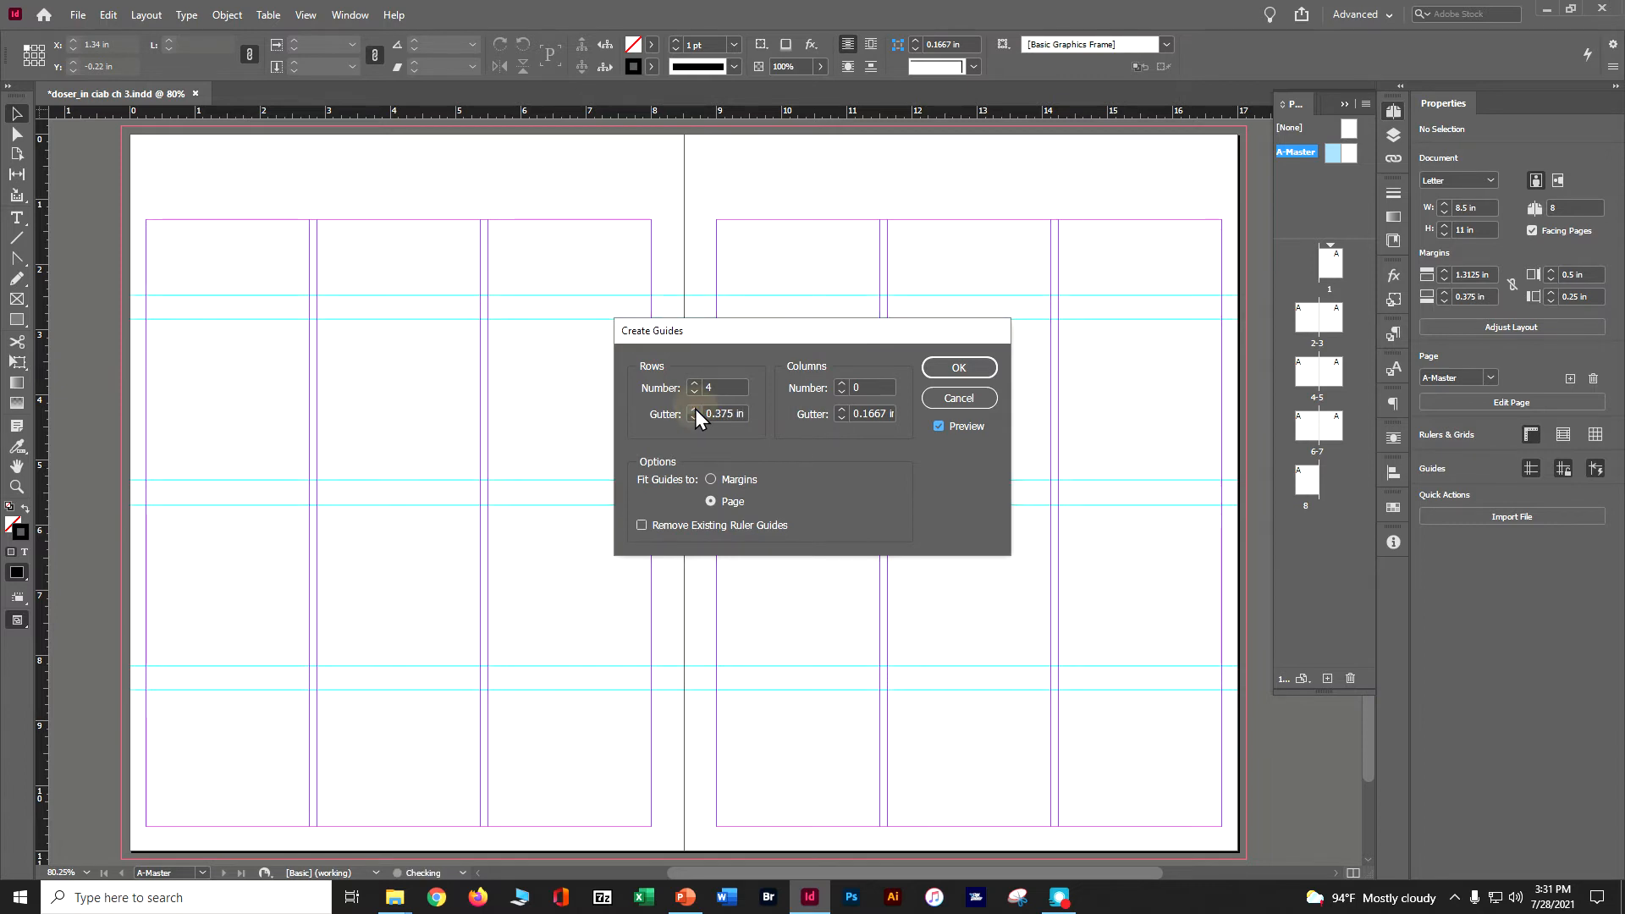
pyautogui.click(695, 410)
pyautogui.click(695, 411)
pyautogui.click(694, 411)
pyautogui.click(694, 411)
pyautogui.click(695, 411)
pyautogui.click(694, 411)
pyautogui.click(694, 411)
pyautogui.click(694, 412)
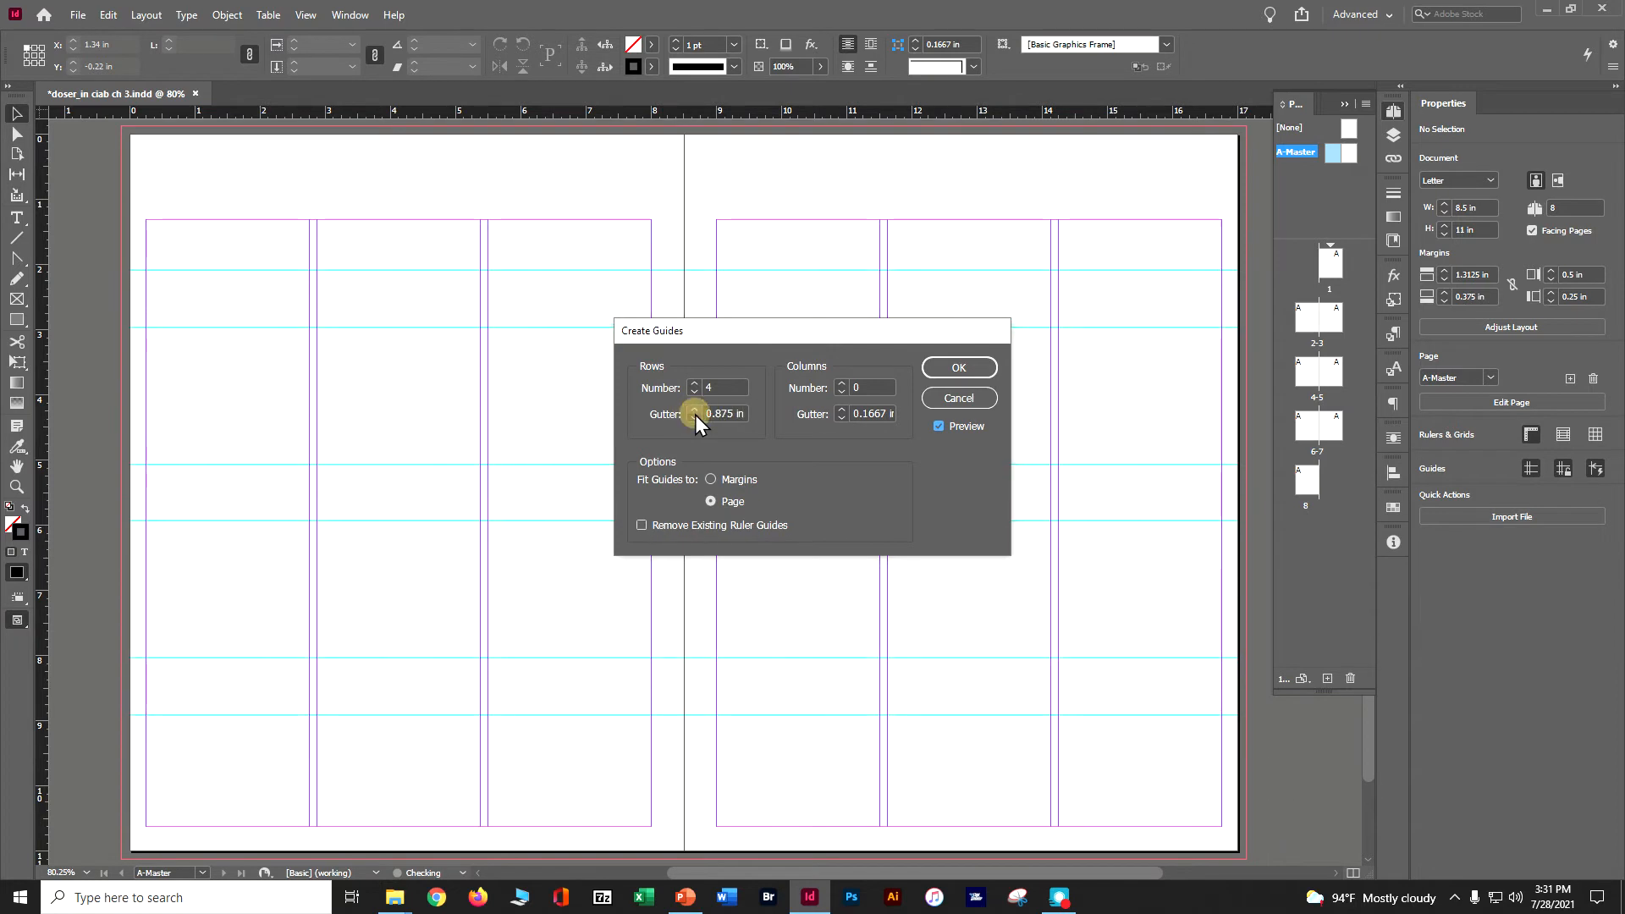
pyautogui.click(694, 419)
pyautogui.click(694, 418)
pyautogui.click(694, 418)
pyautogui.click(694, 418)
pyautogui.click(694, 419)
pyautogui.click(694, 419)
# Create the master guides with a 0.125 in row gutter and 2 columns with a 0 in gutter.
pyautogui.doubleClick(721, 411)
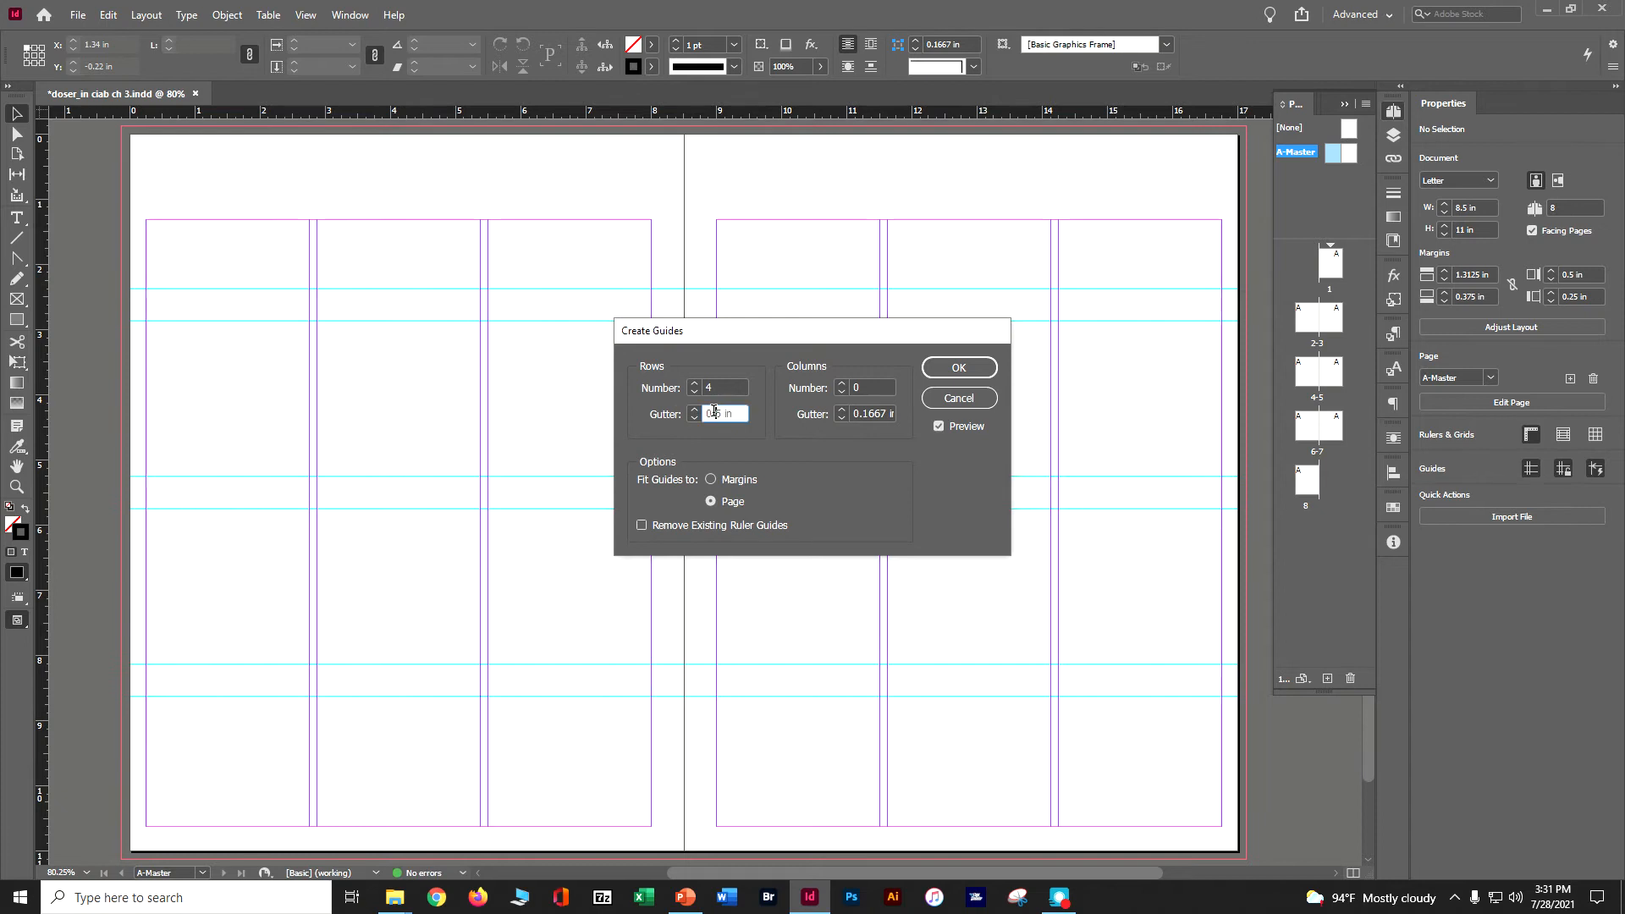
pyautogui.write('.125')
pyautogui.click(840, 383)
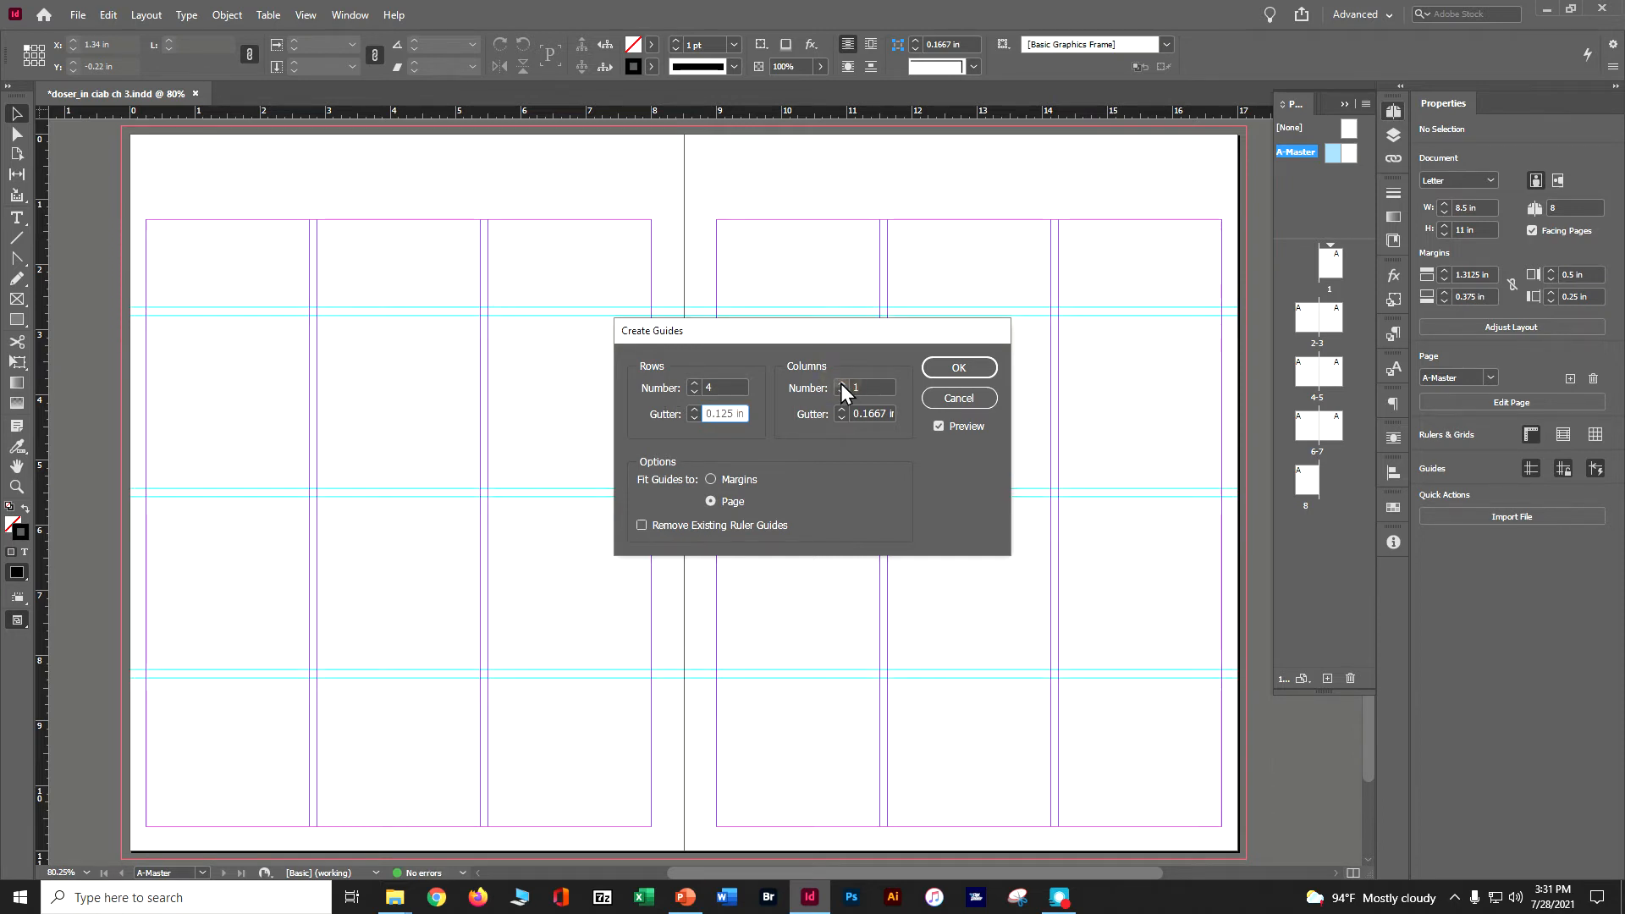
pyautogui.click(841, 384)
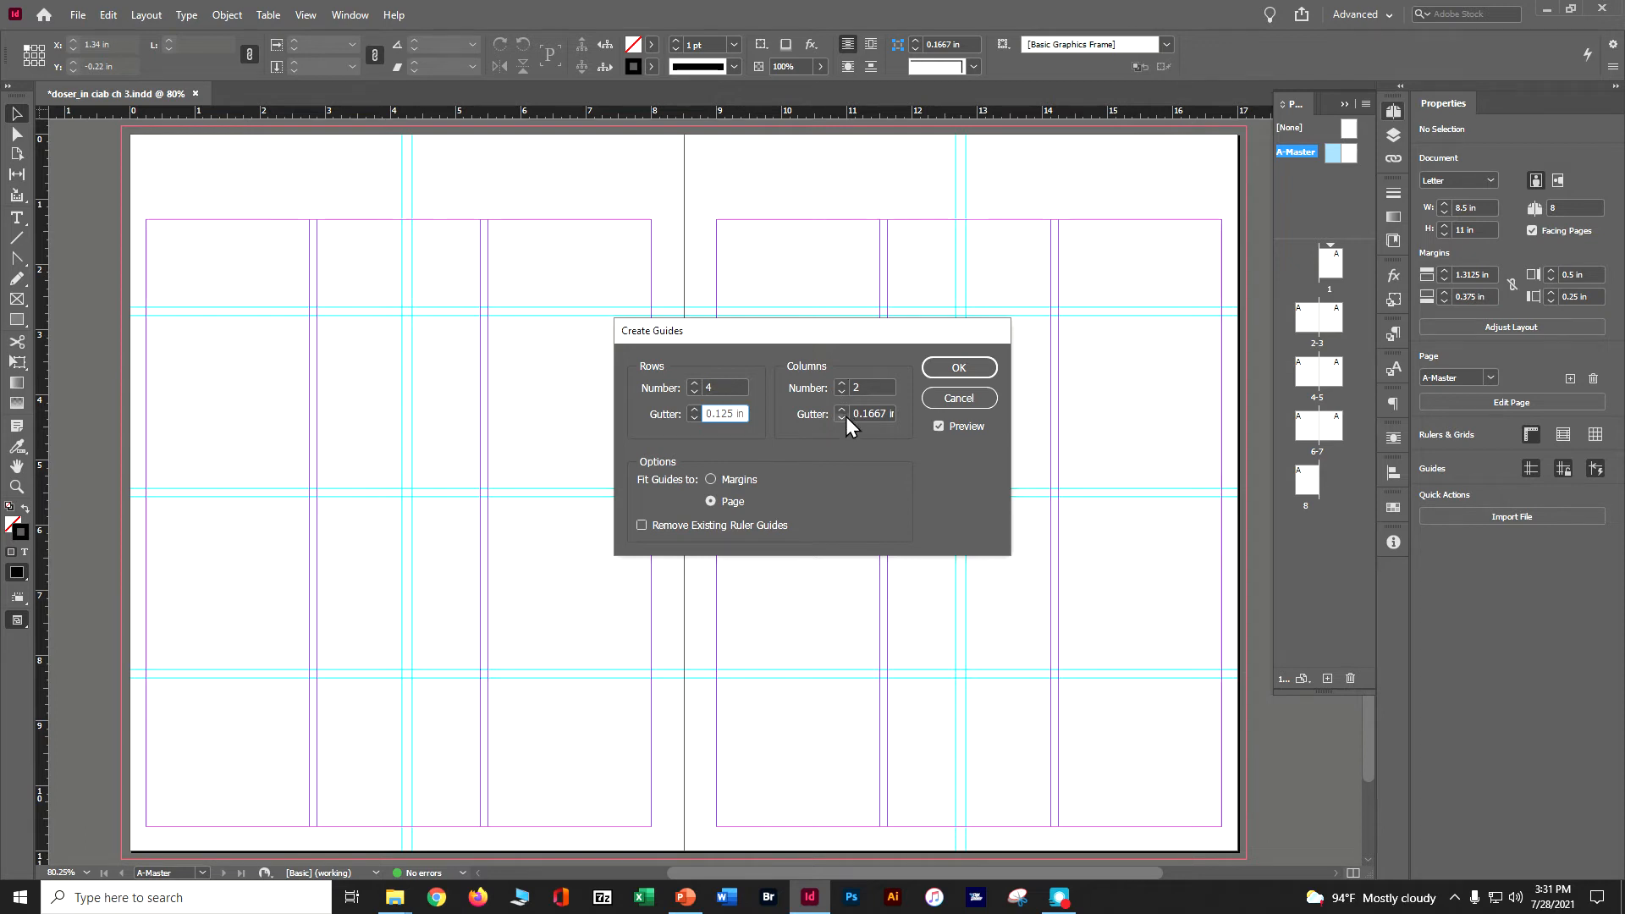
pyautogui.click(843, 418)
pyautogui.click(843, 418)
pyautogui.click(843, 417)
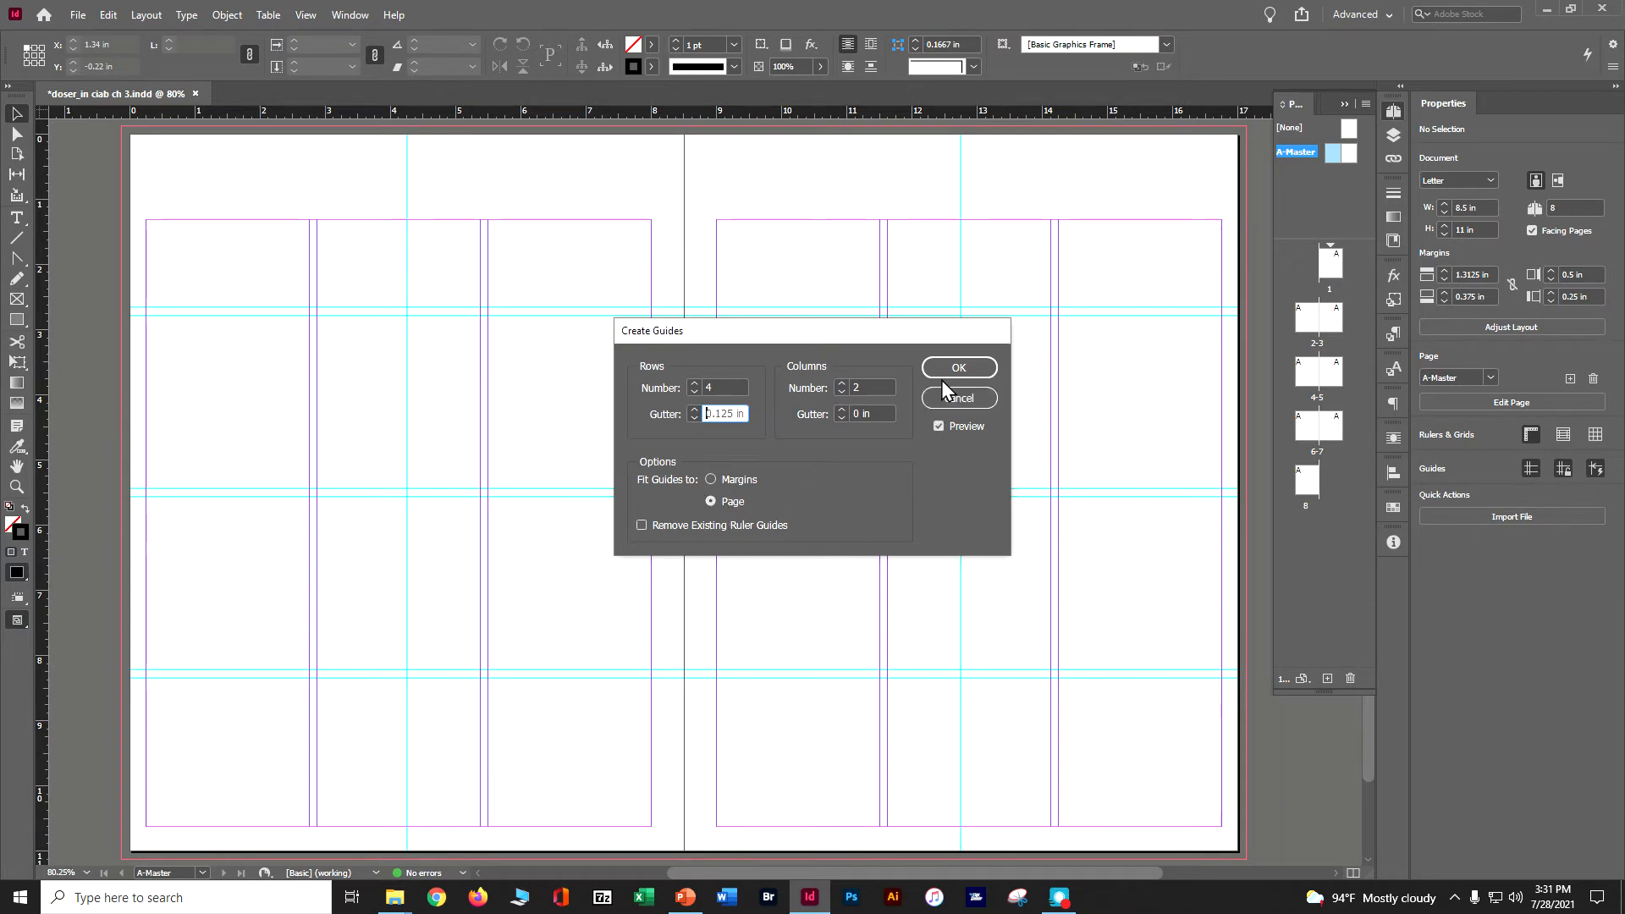
pyautogui.click(959, 367)
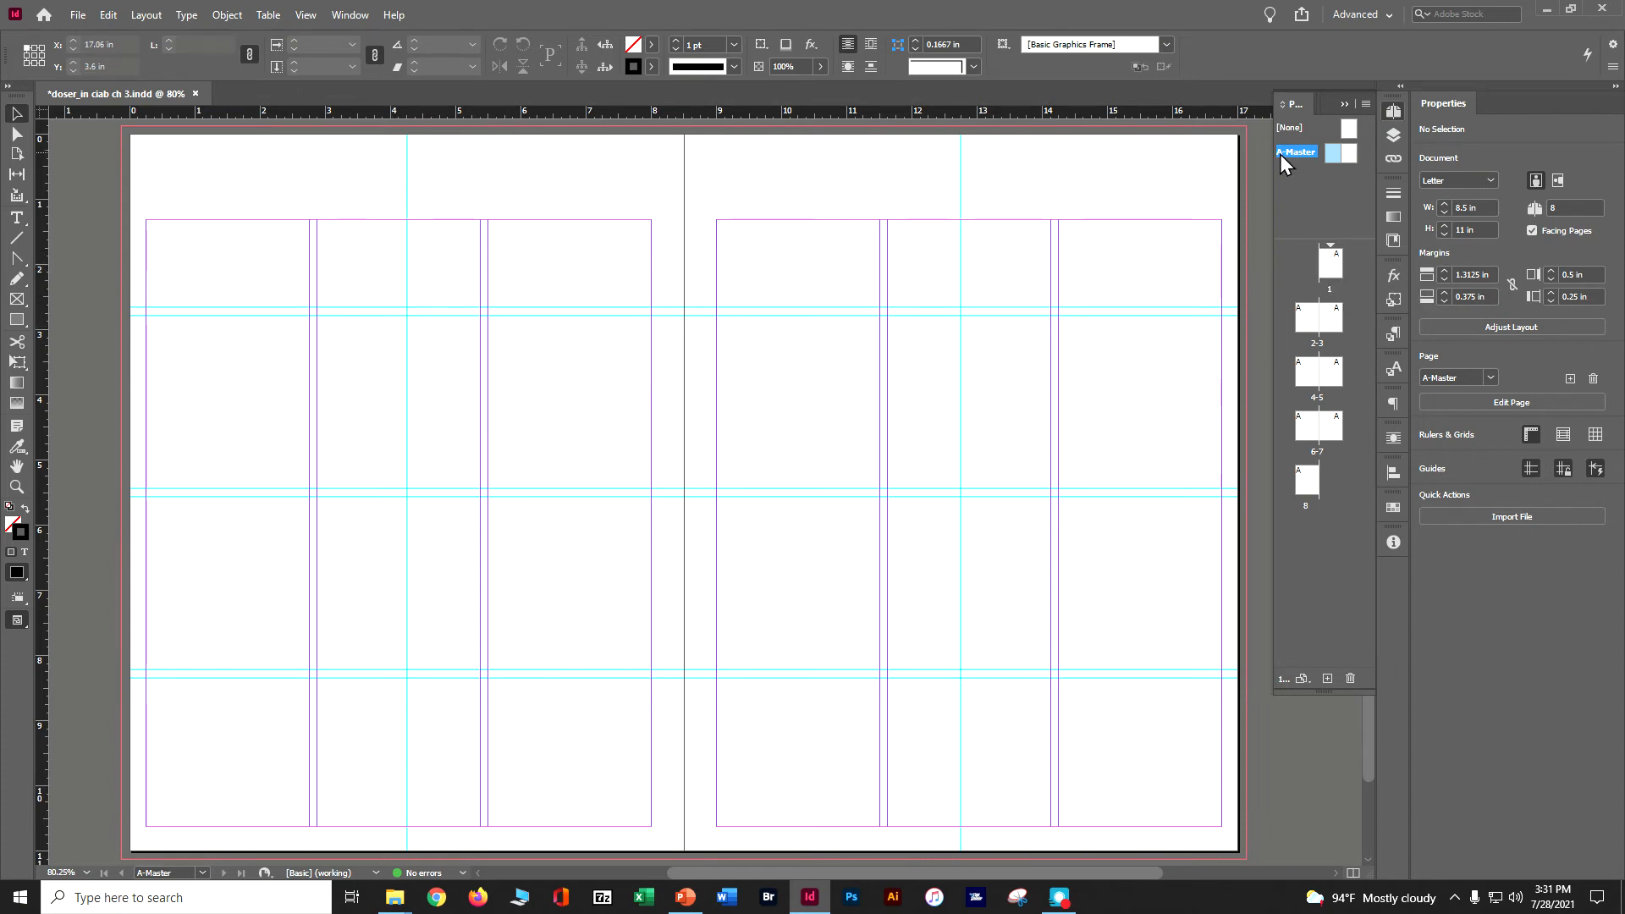
# Open page 1, try selecting the master guides there, and save the document.
pyautogui.doubleClick(1330, 269)
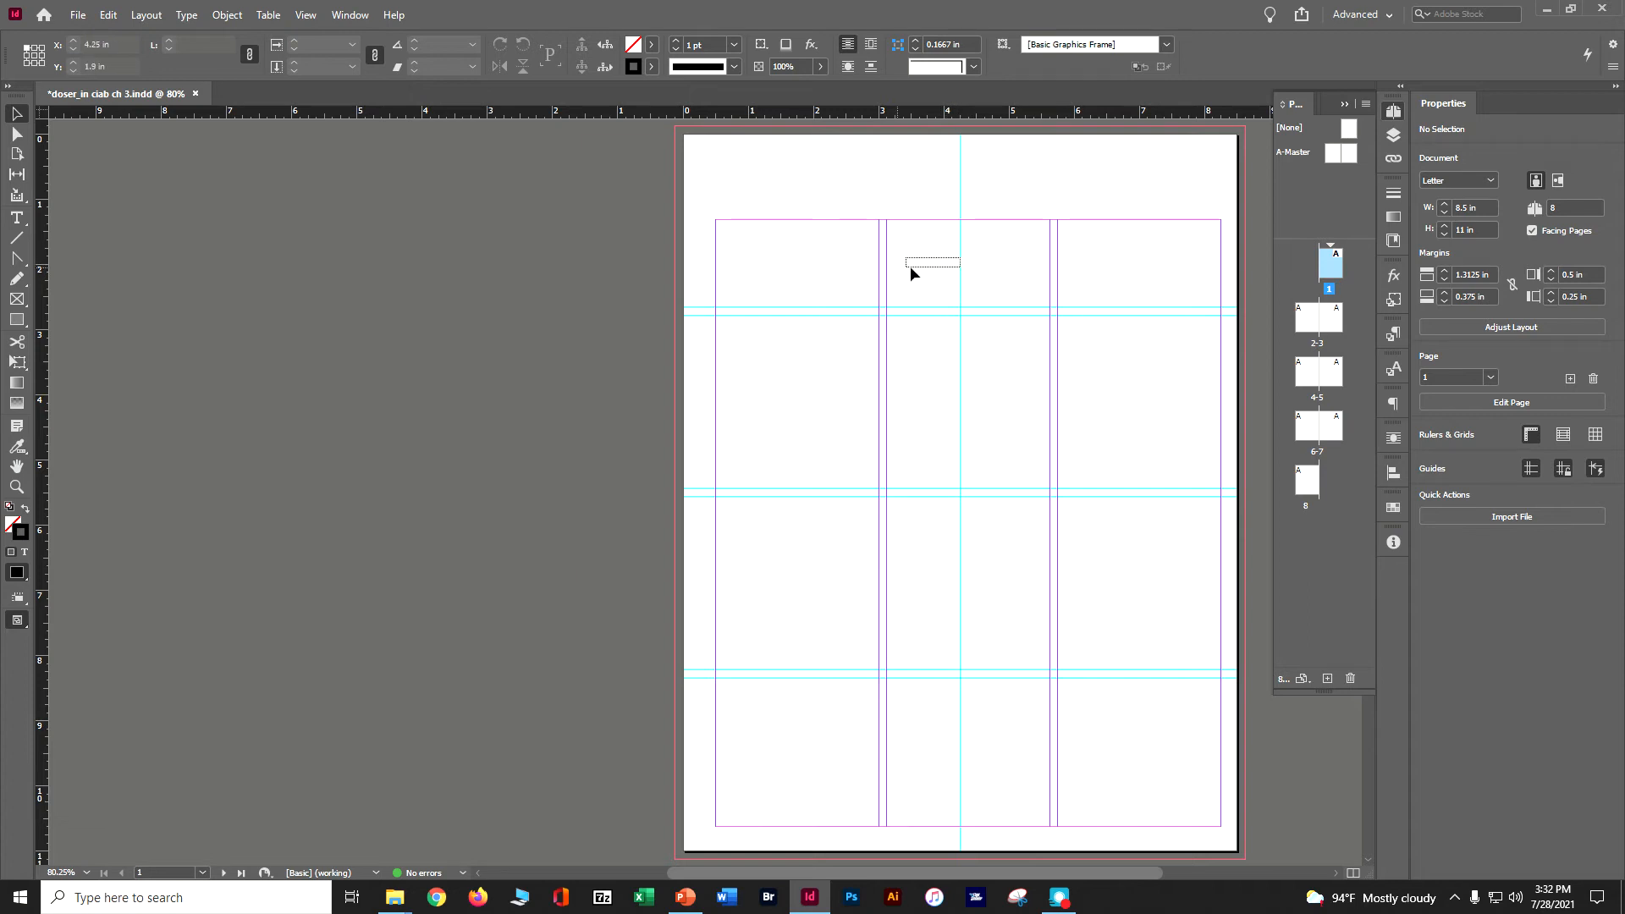
pyautogui.moveTo(1066, 269); pyautogui.dragTo(1070, 270)
pyautogui.moveTo(837, 234); pyautogui.dragTo(1073, 245)
pyautogui.moveTo(916, 250); pyautogui.dragTo(1000, 261)
pyautogui.hotkey('ctrl', 's')
# Return to the A-Master spread and show the Transform panel.
pyautogui.doubleClick(1326, 157)
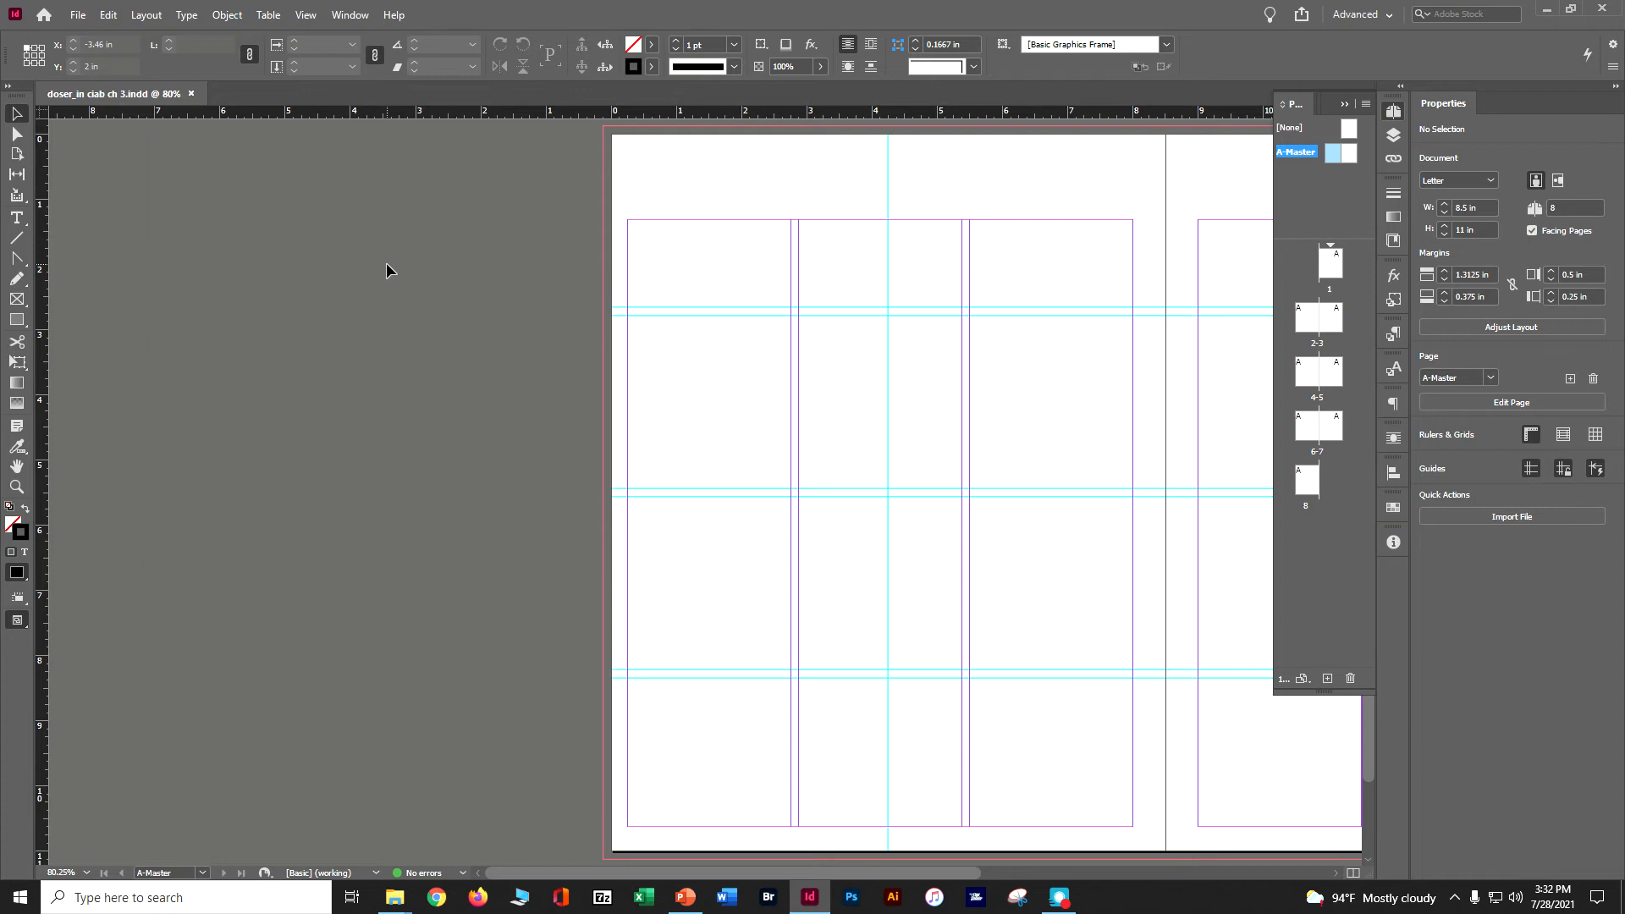
pyautogui.click(347, 15)
pyautogui.moveTo(415, 323)
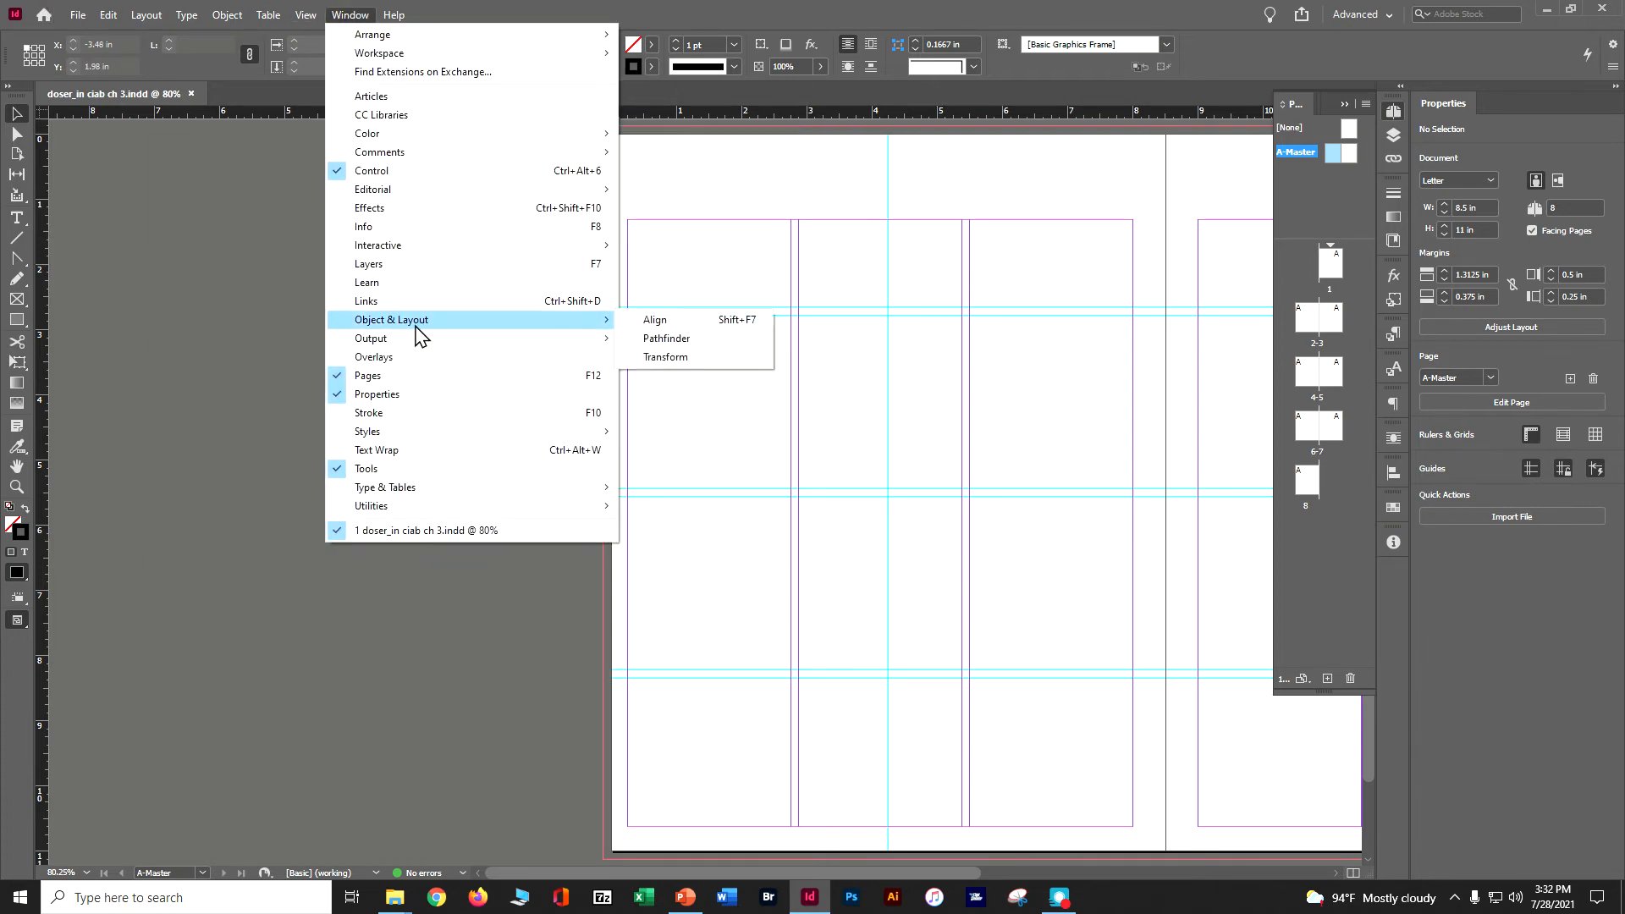
pyautogui.click(649, 358)
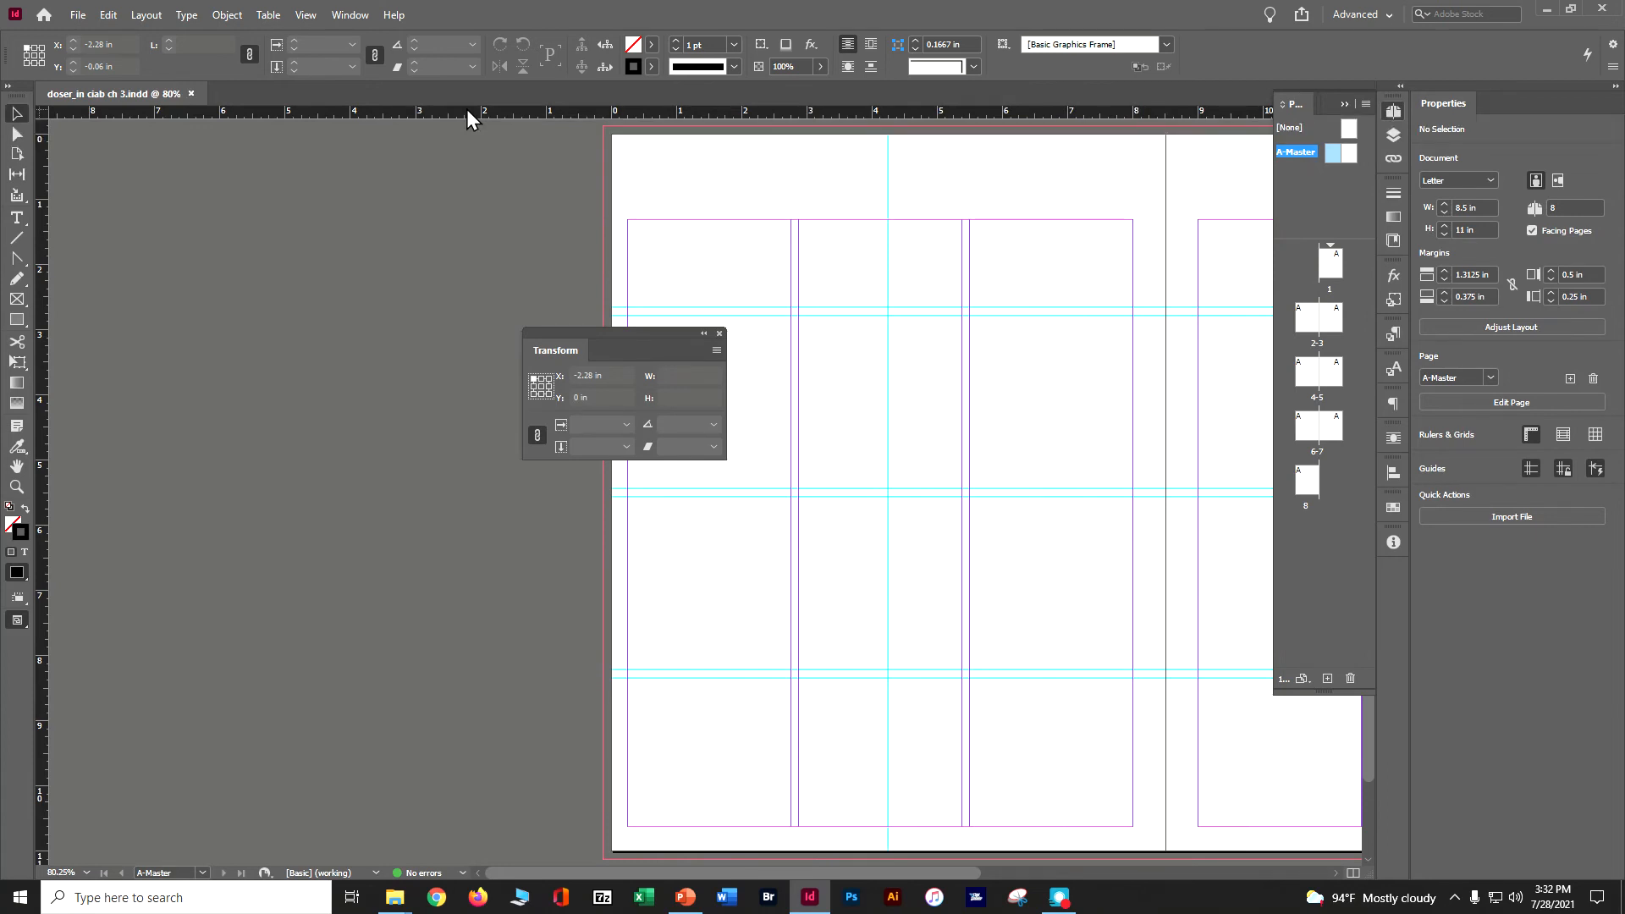
# Add a horizontal ruler guide across the A-Master spread and set its Y position to 0.375 in.
pyautogui.moveTo(466, 109); pyautogui.dragTo(458, 214)
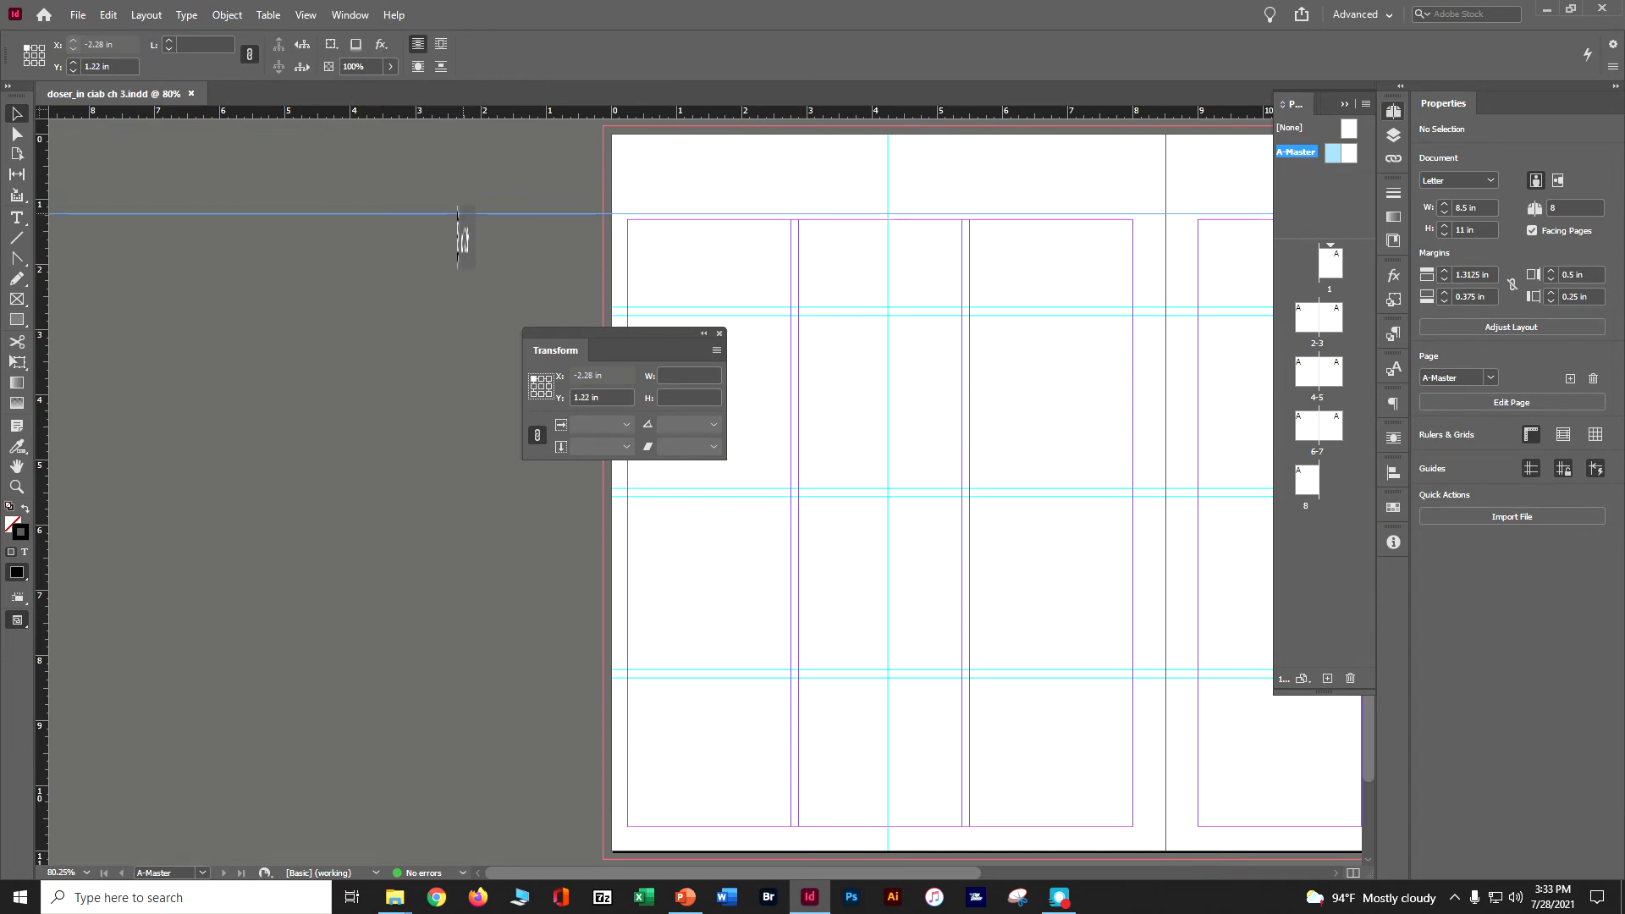
pyautogui.moveTo(458, 214); pyautogui.dragTo(475, 148)
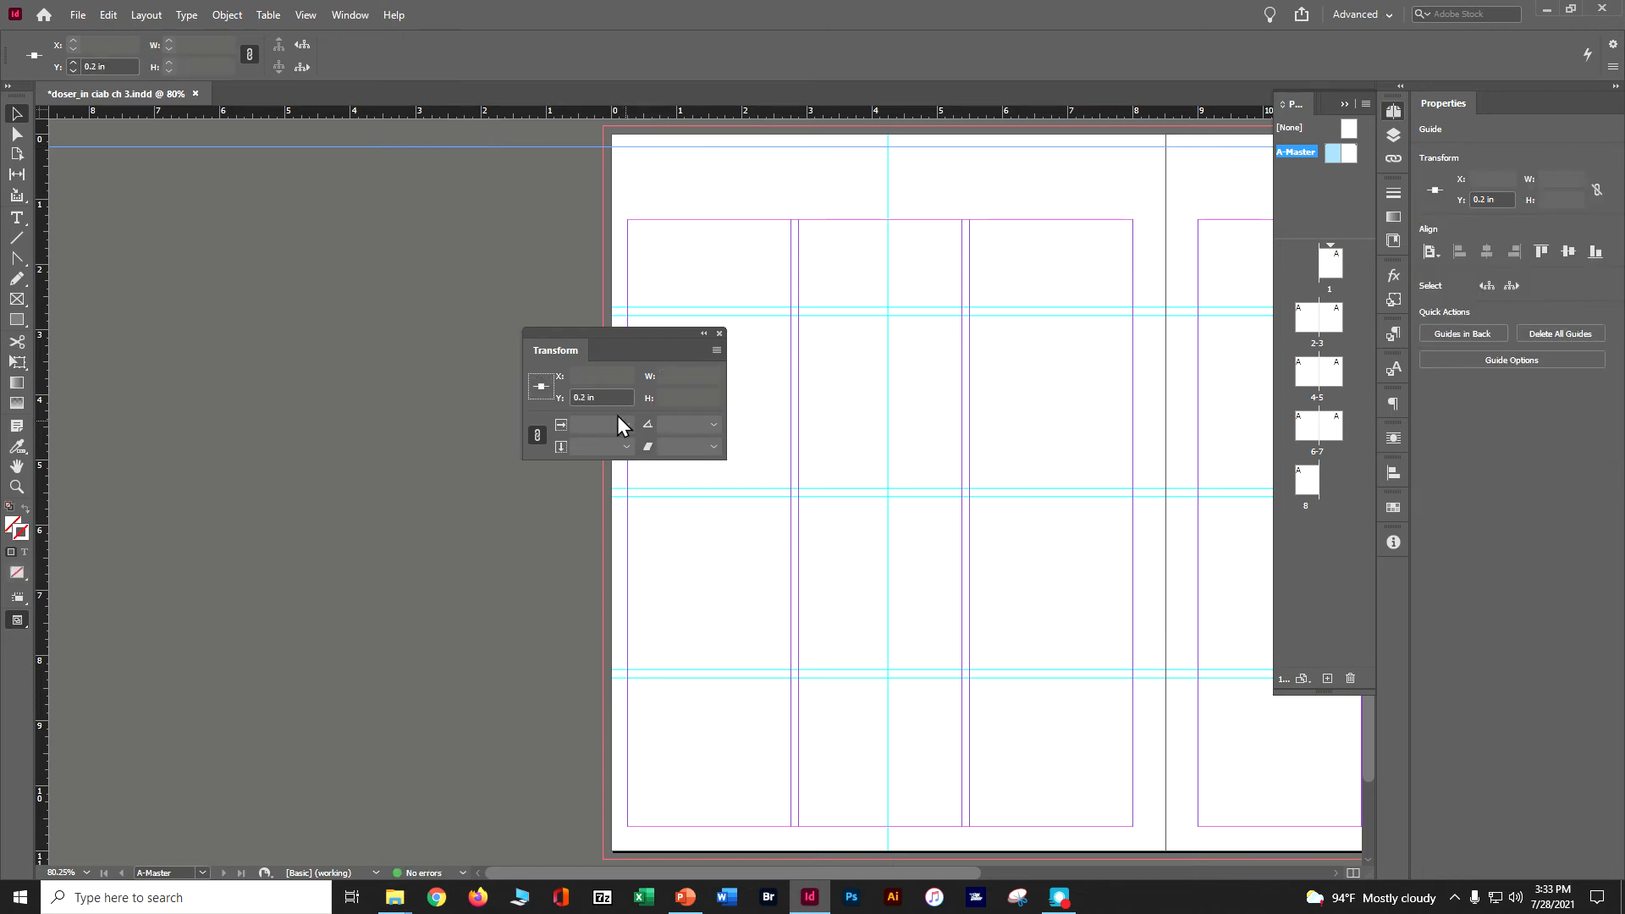
pyautogui.moveTo(602, 397); pyautogui.dragTo(531, 395)
pyautogui.write('.375')
pyautogui.press('Tab')
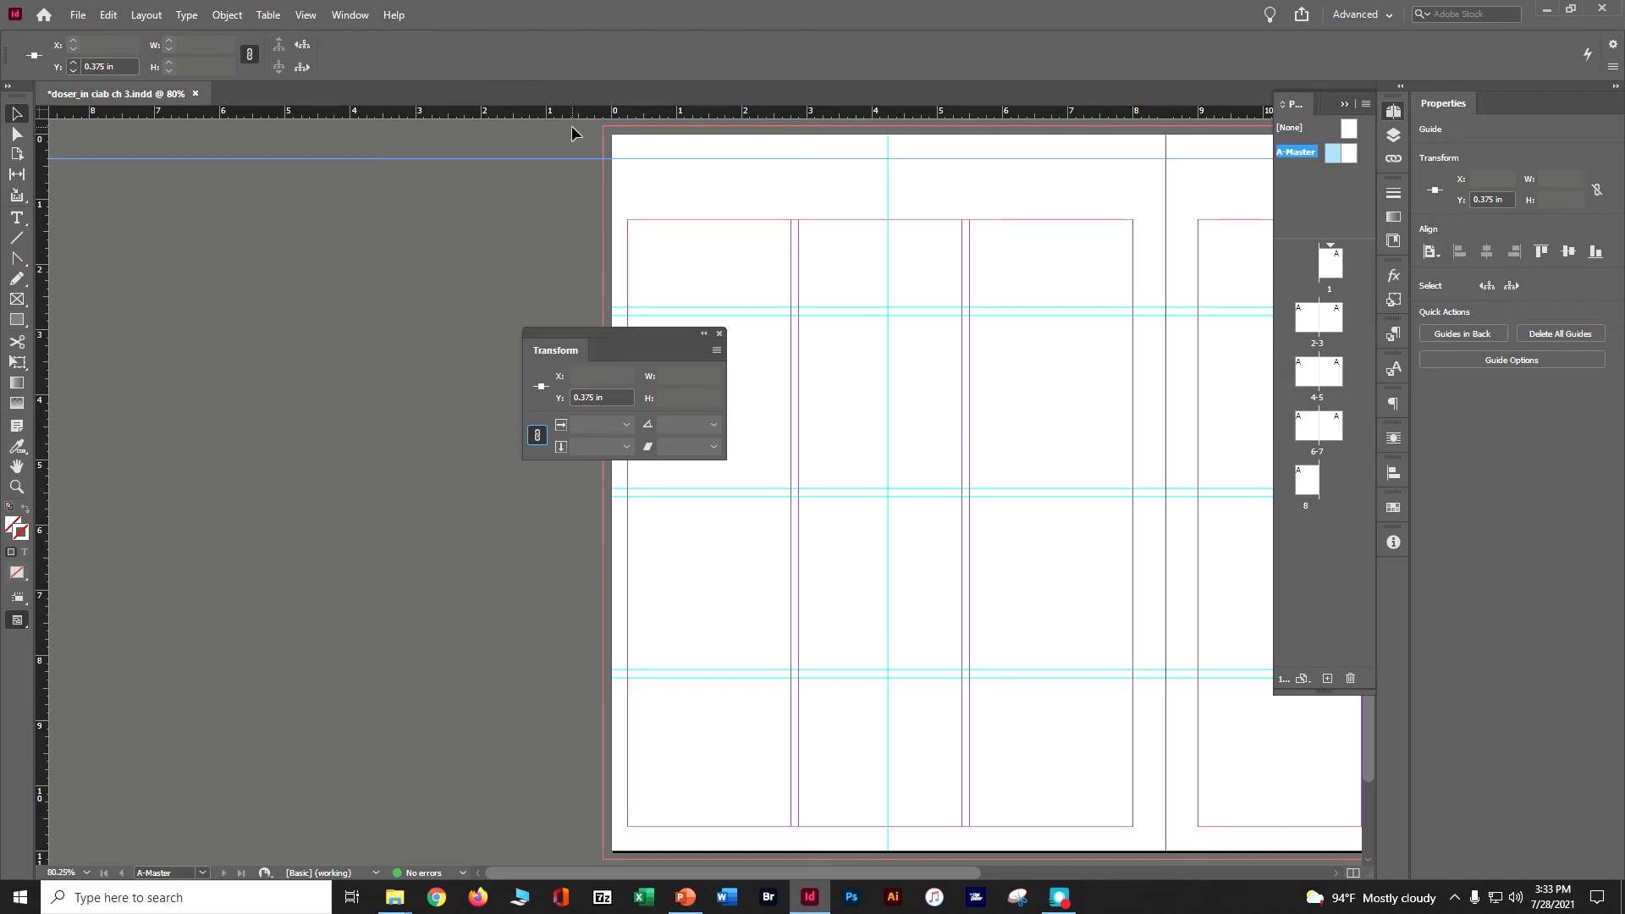
# Add a second horizontal guide across the master spread at Y 10.75 in and save the document.
pyautogui.moveTo(581, 118); pyautogui.dragTo(580, 183)
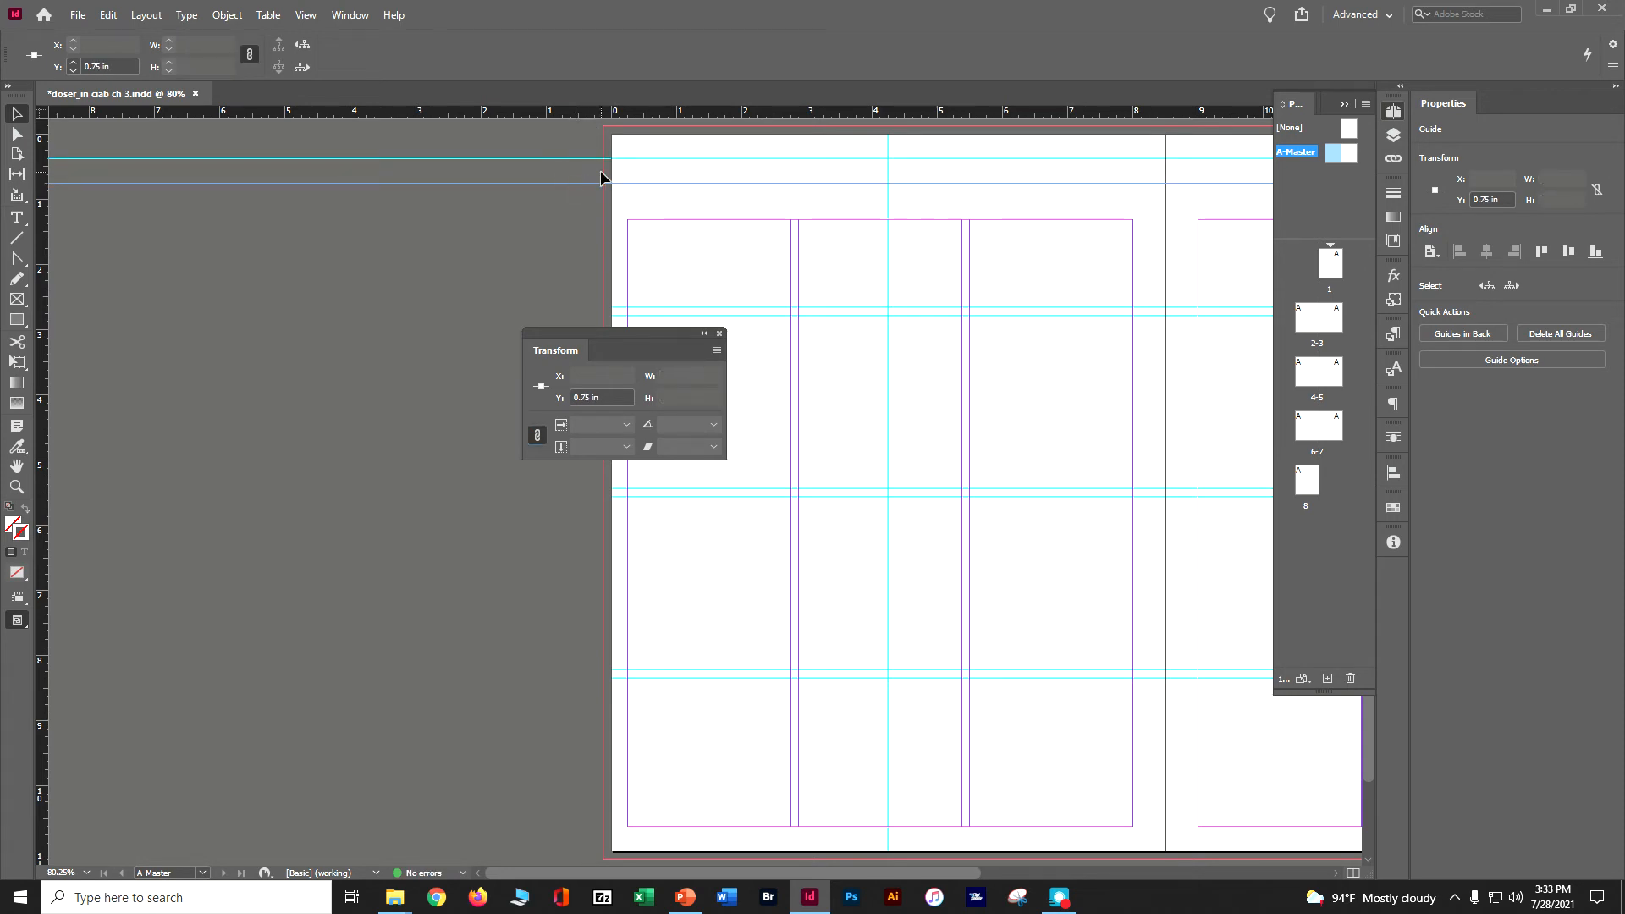
pyautogui.hotkey('ctrl', 'z')
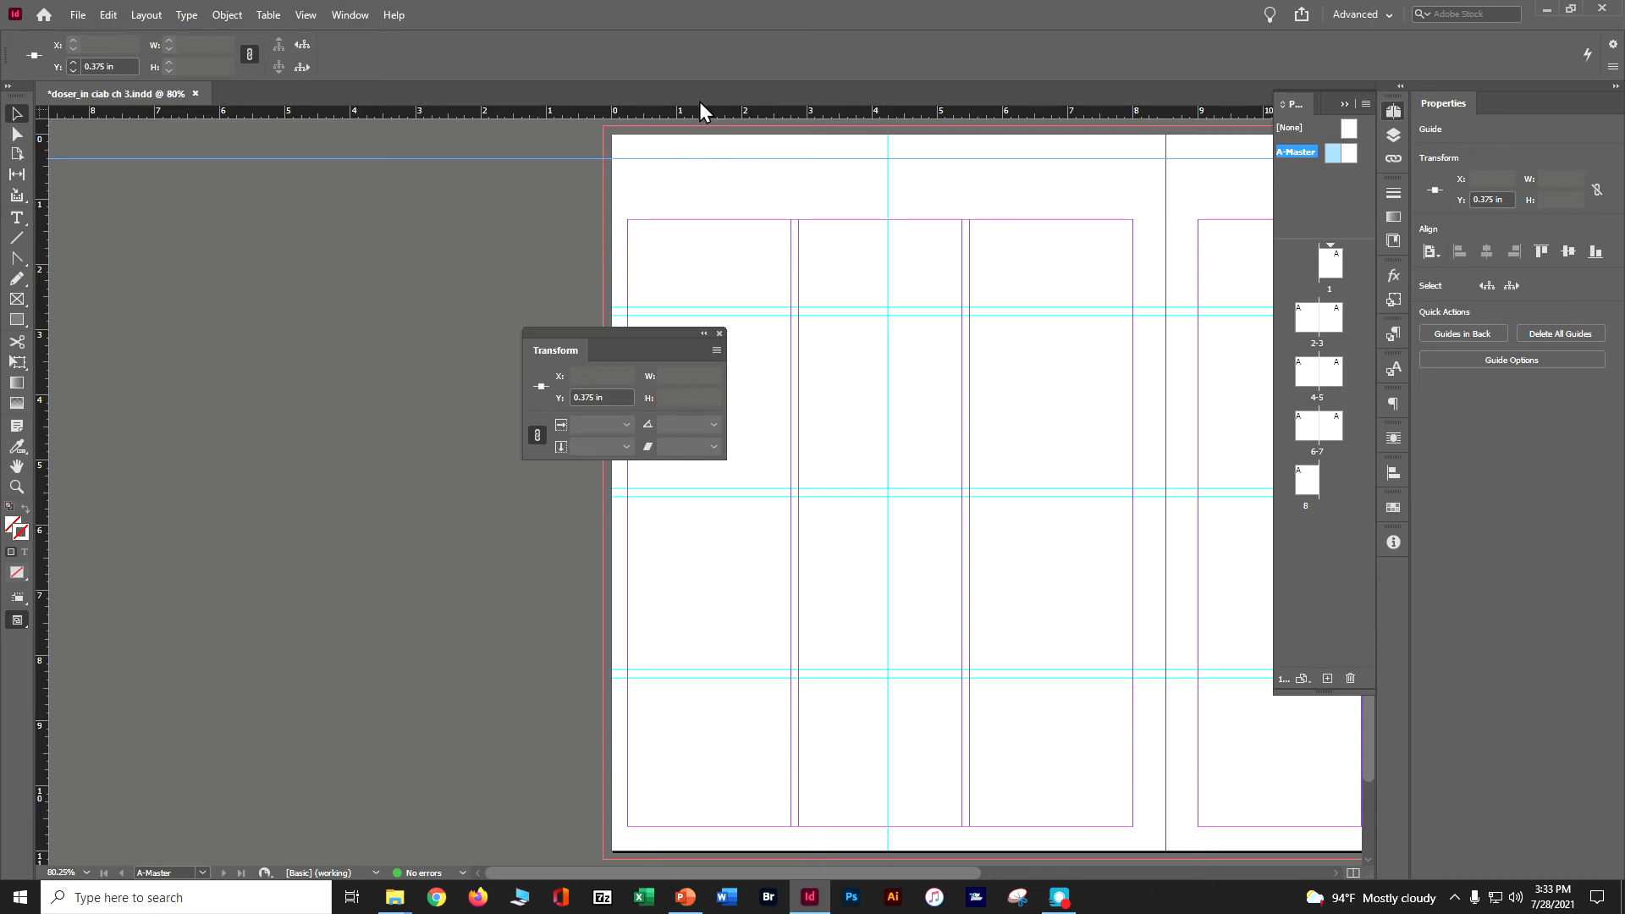
pyautogui.moveTo(699, 105); pyautogui.dragTo(691, 835)
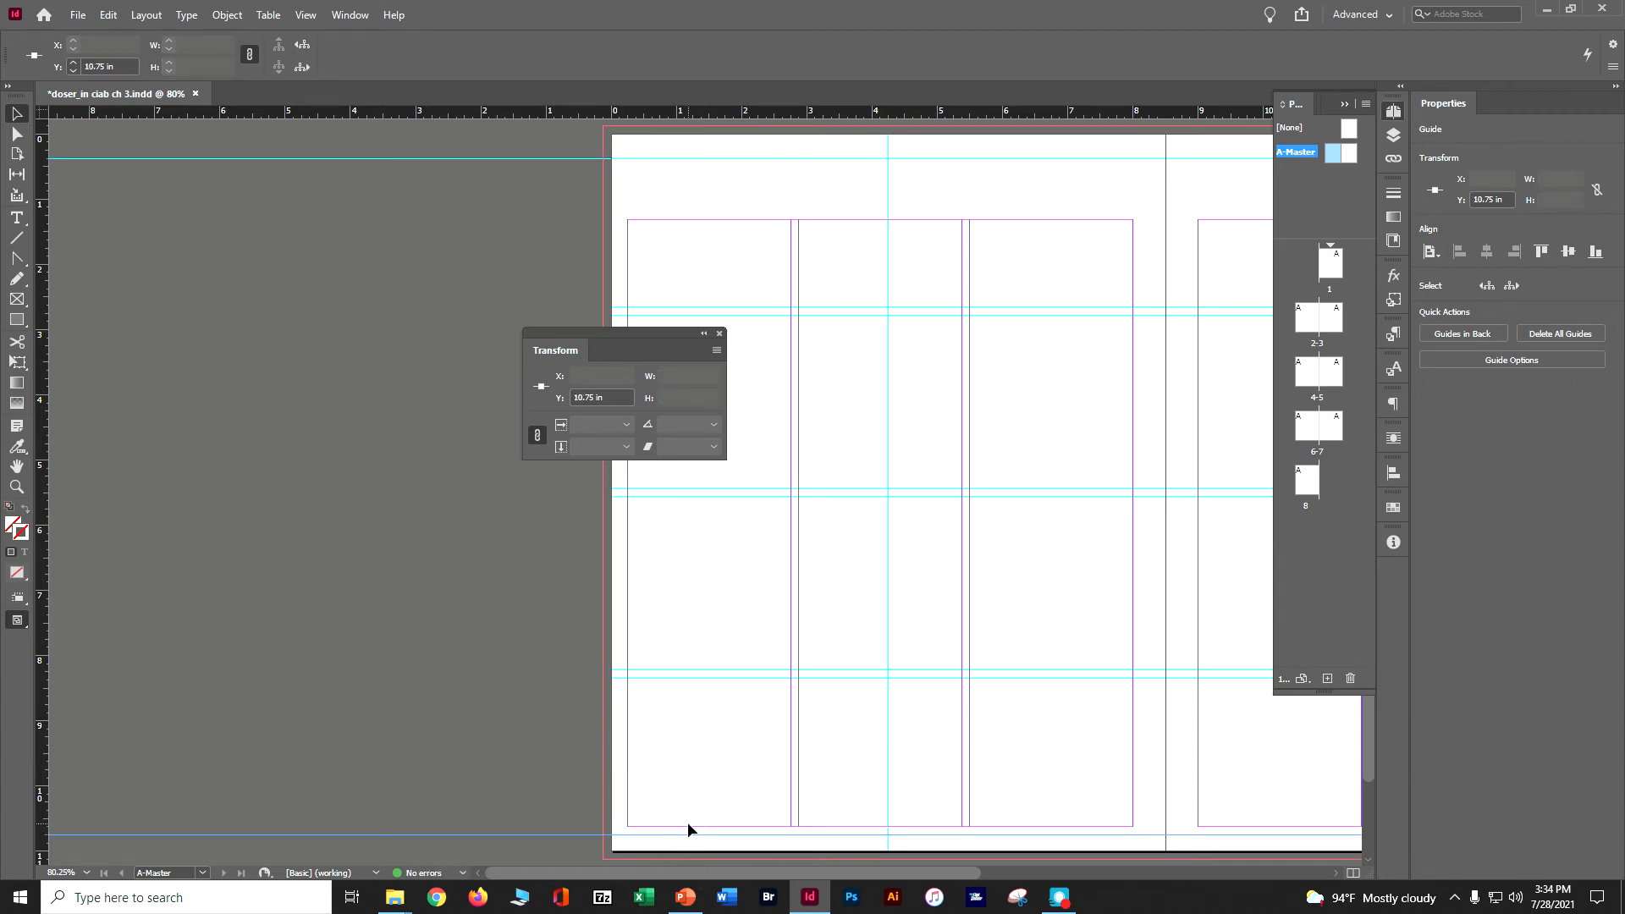
pyautogui.hotkey('ctrl', 's')
# Add a vertical ruler guide at about X 0.48 in near the left master page's outer edge and edit its X position.
pyautogui.moveTo(42, 244); pyautogui.dragTo(637, 285)
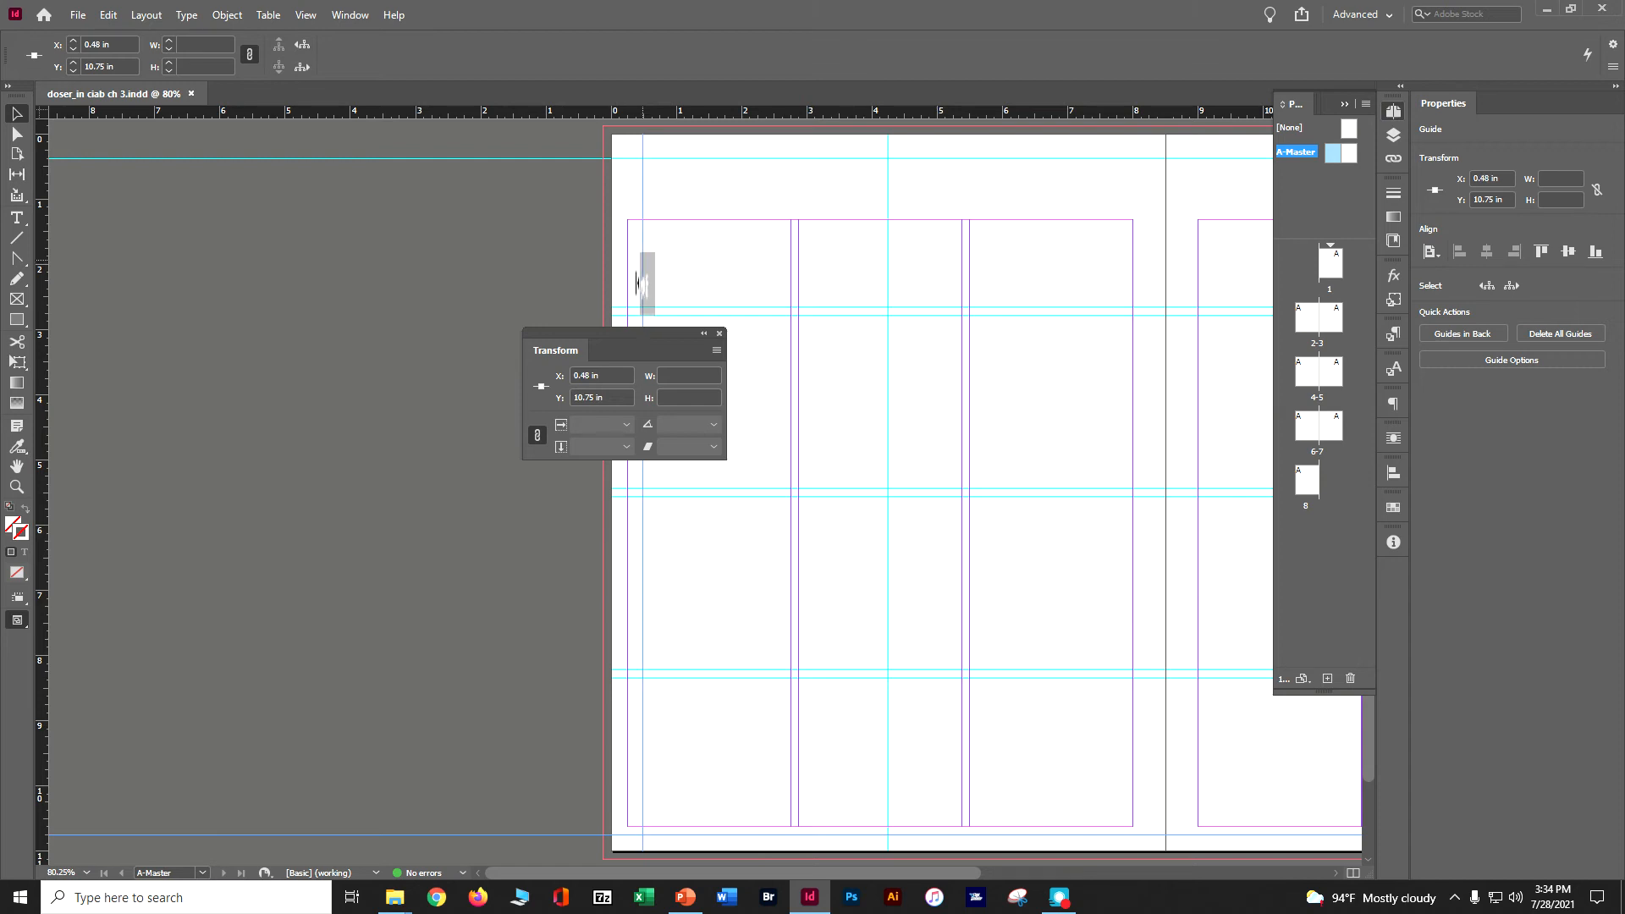
pyautogui.moveTo(636, 284); pyautogui.dragTo(638, 280)
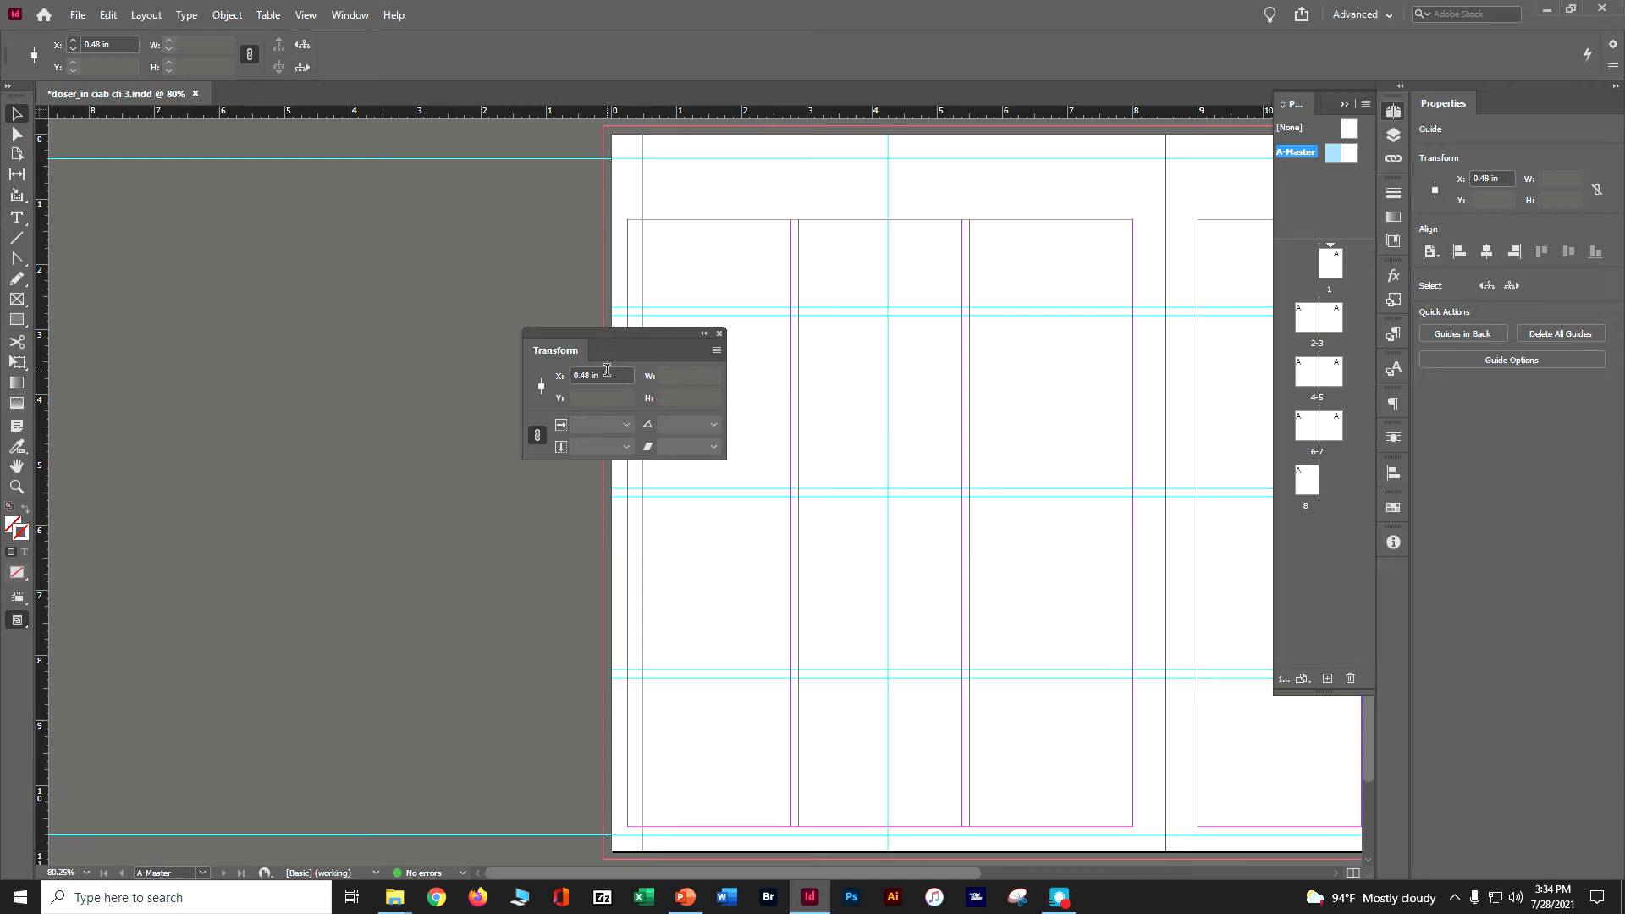
pyautogui.moveTo(607, 370); pyautogui.dragTo(524, 382)
pyautogui.hotkey('ctrl', '-')
pyautogui.hotkey('ctrl', '-')
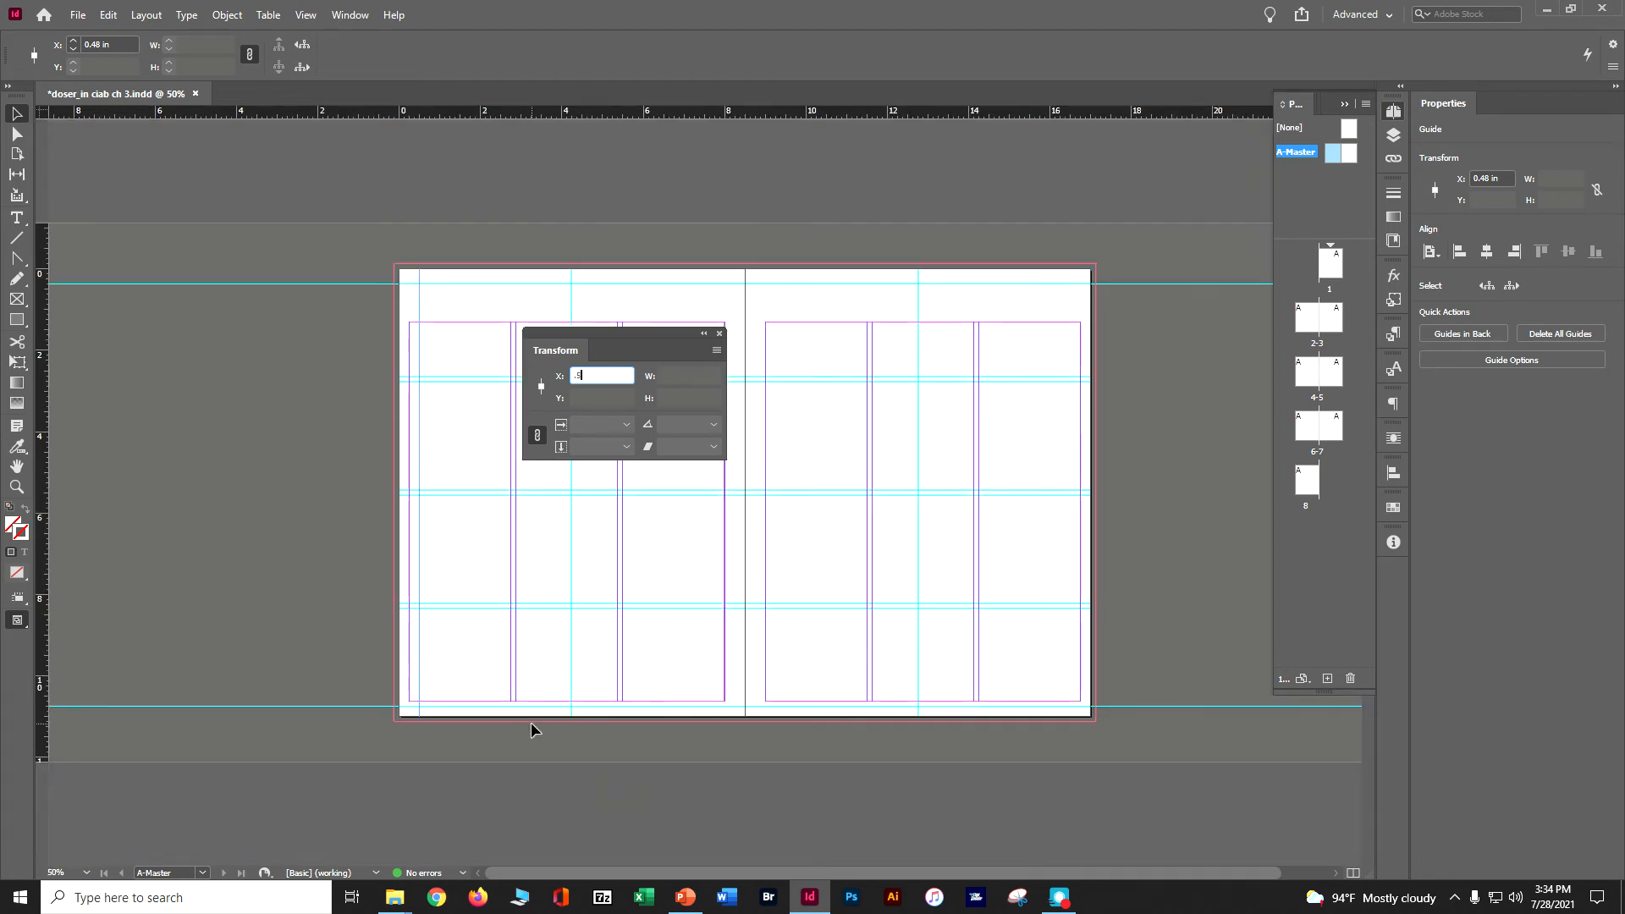
# Add a vertical guide at X 16.5 in near the right master page's outer edge, closing the Transform panel and saving the document.
pyautogui.moveTo(43, 291); pyautogui.dragTo(1068, 298)
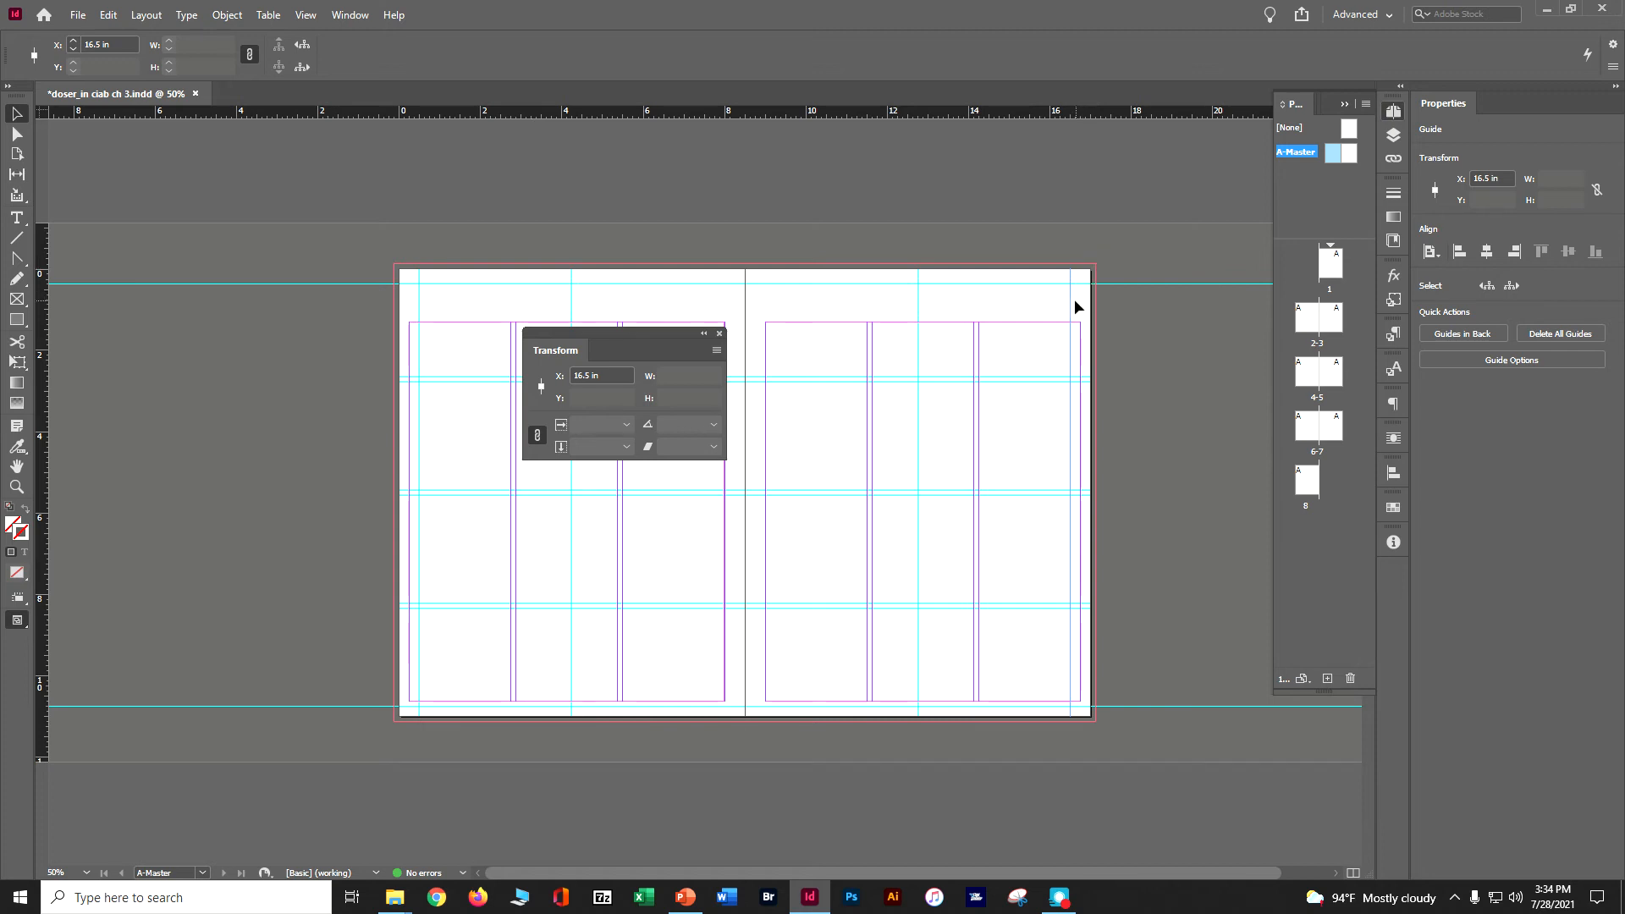
pyautogui.click(719, 332)
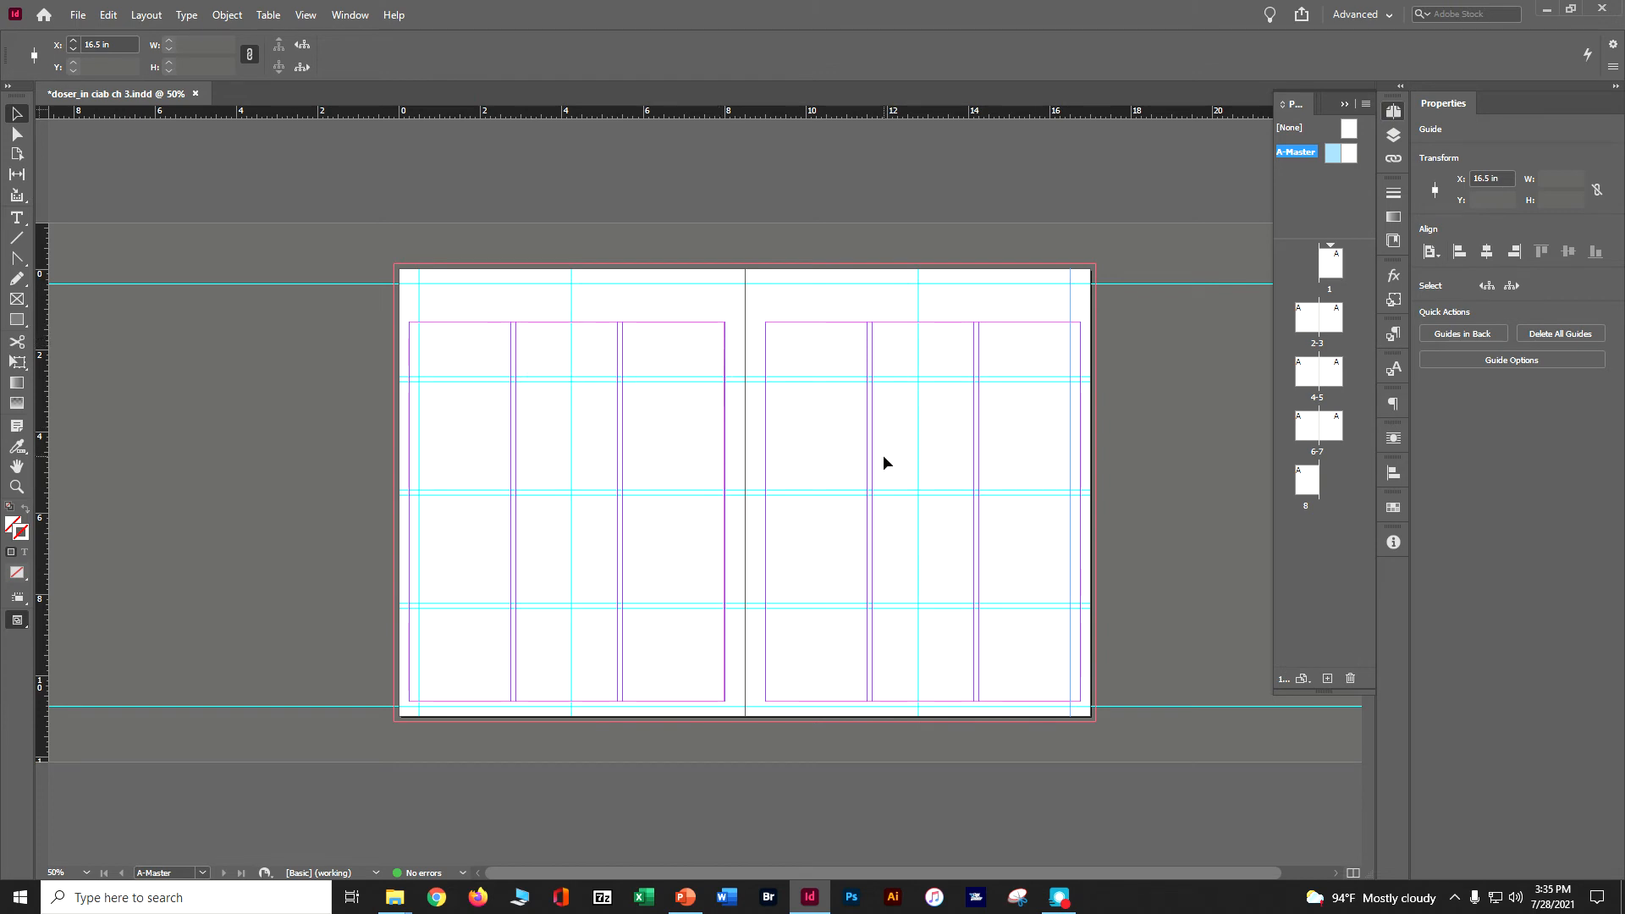
pyautogui.hotkey('ctrl', 's')
# On page 6, add a vertical ruler guide at X 1 in and set its colour to Red.
pyautogui.doubleClick(1301, 425)
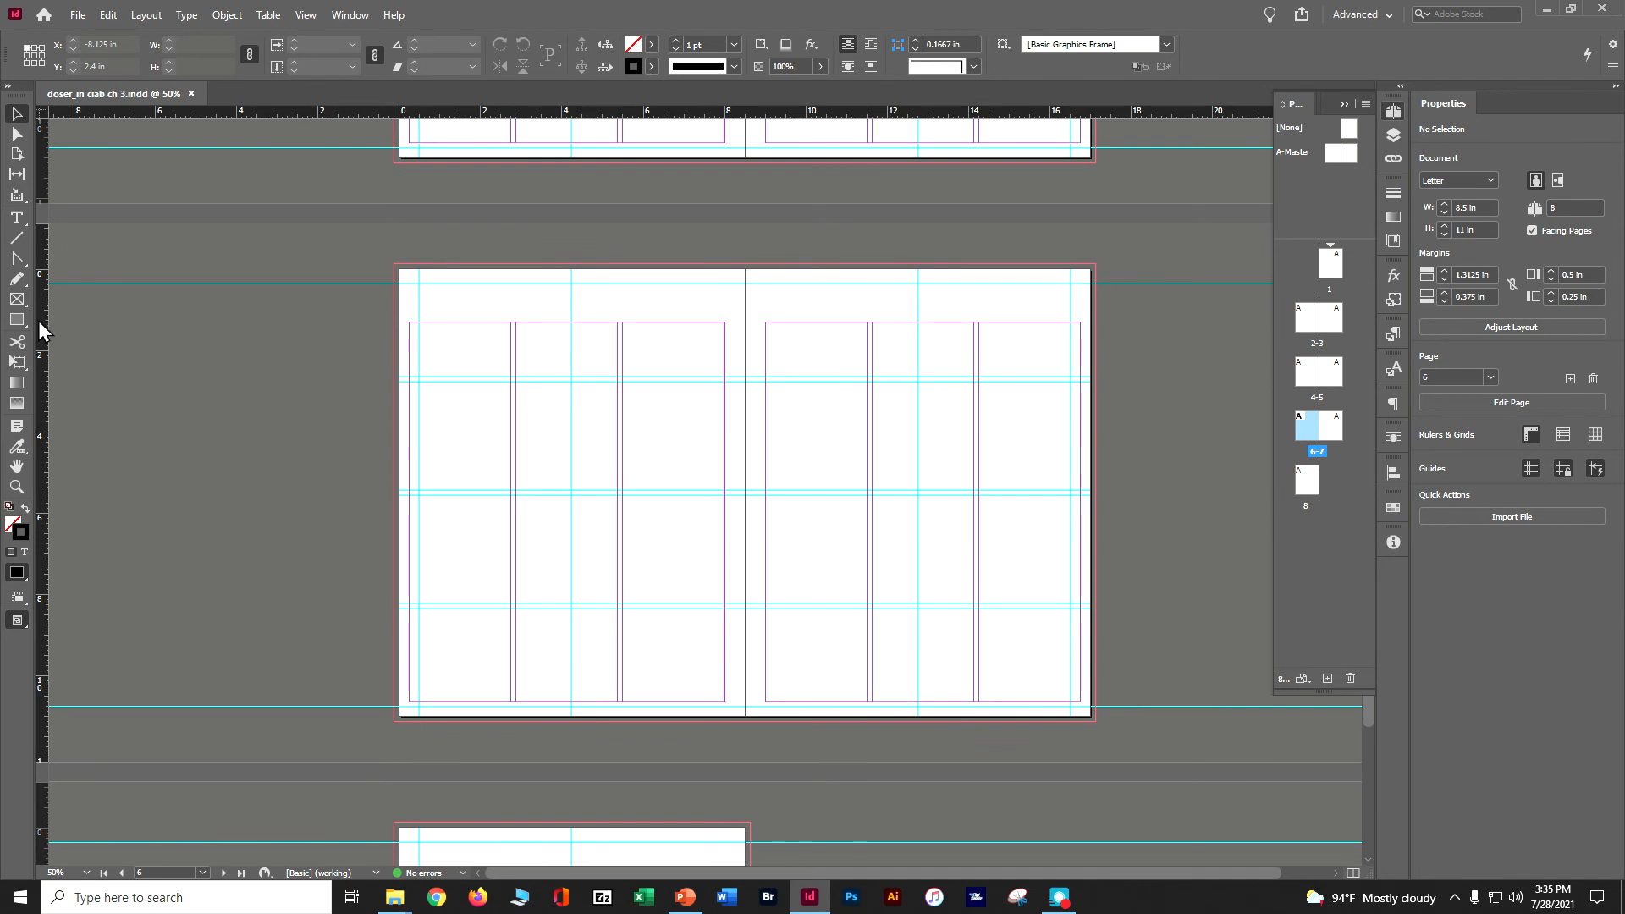
pyautogui.moveTo(39, 322); pyautogui.dragTo(440, 364)
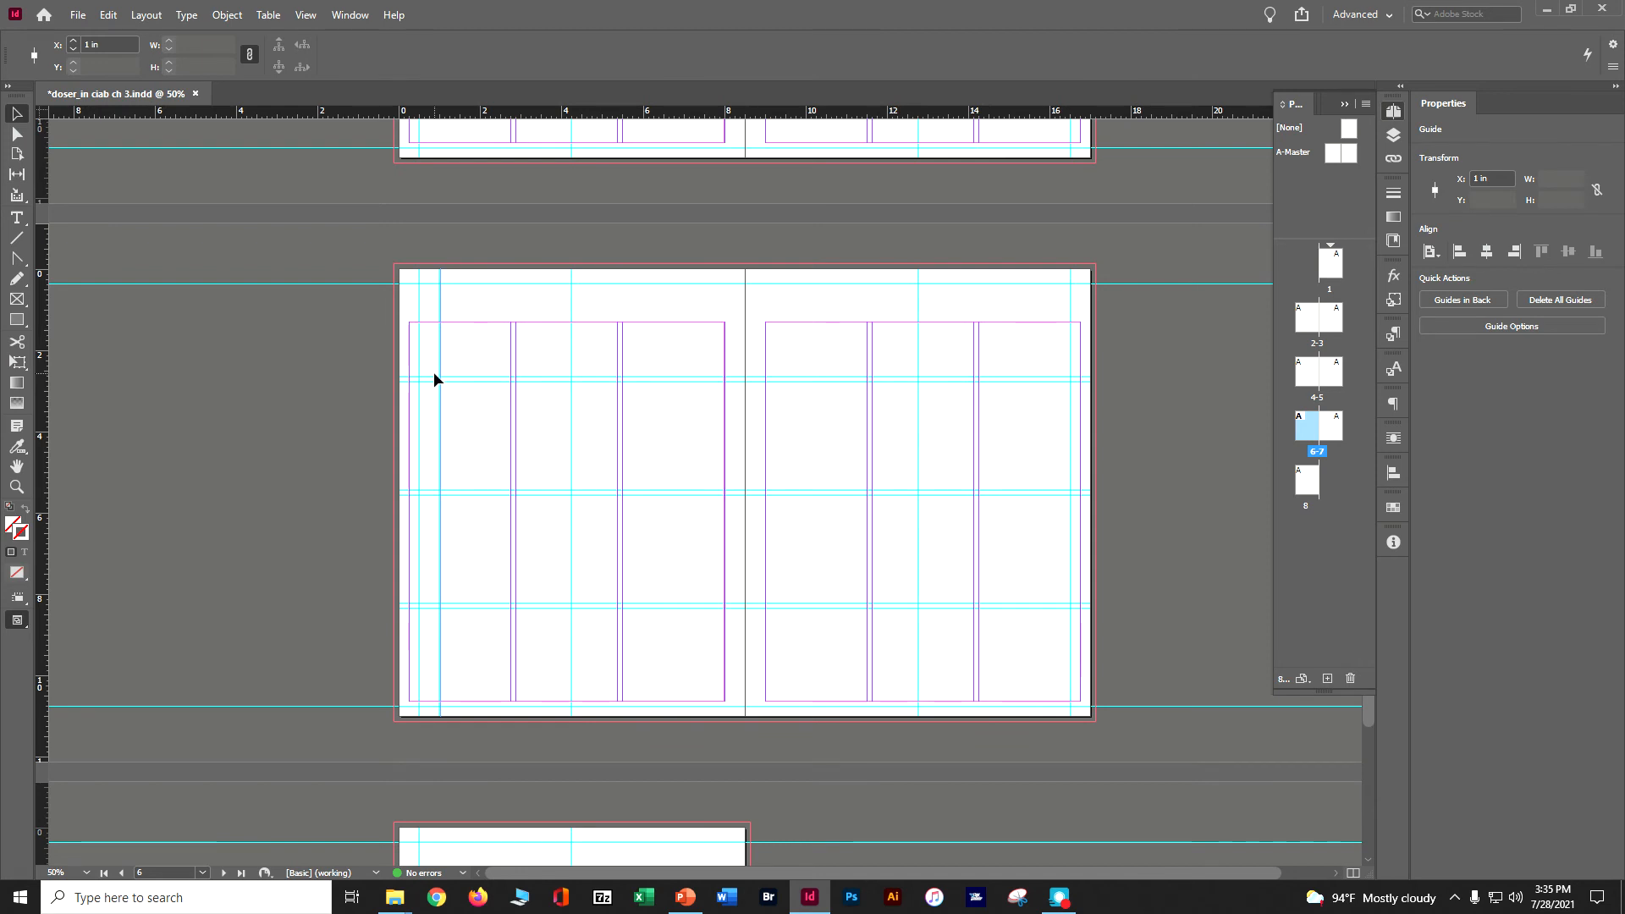
pyautogui.click(159, 17)
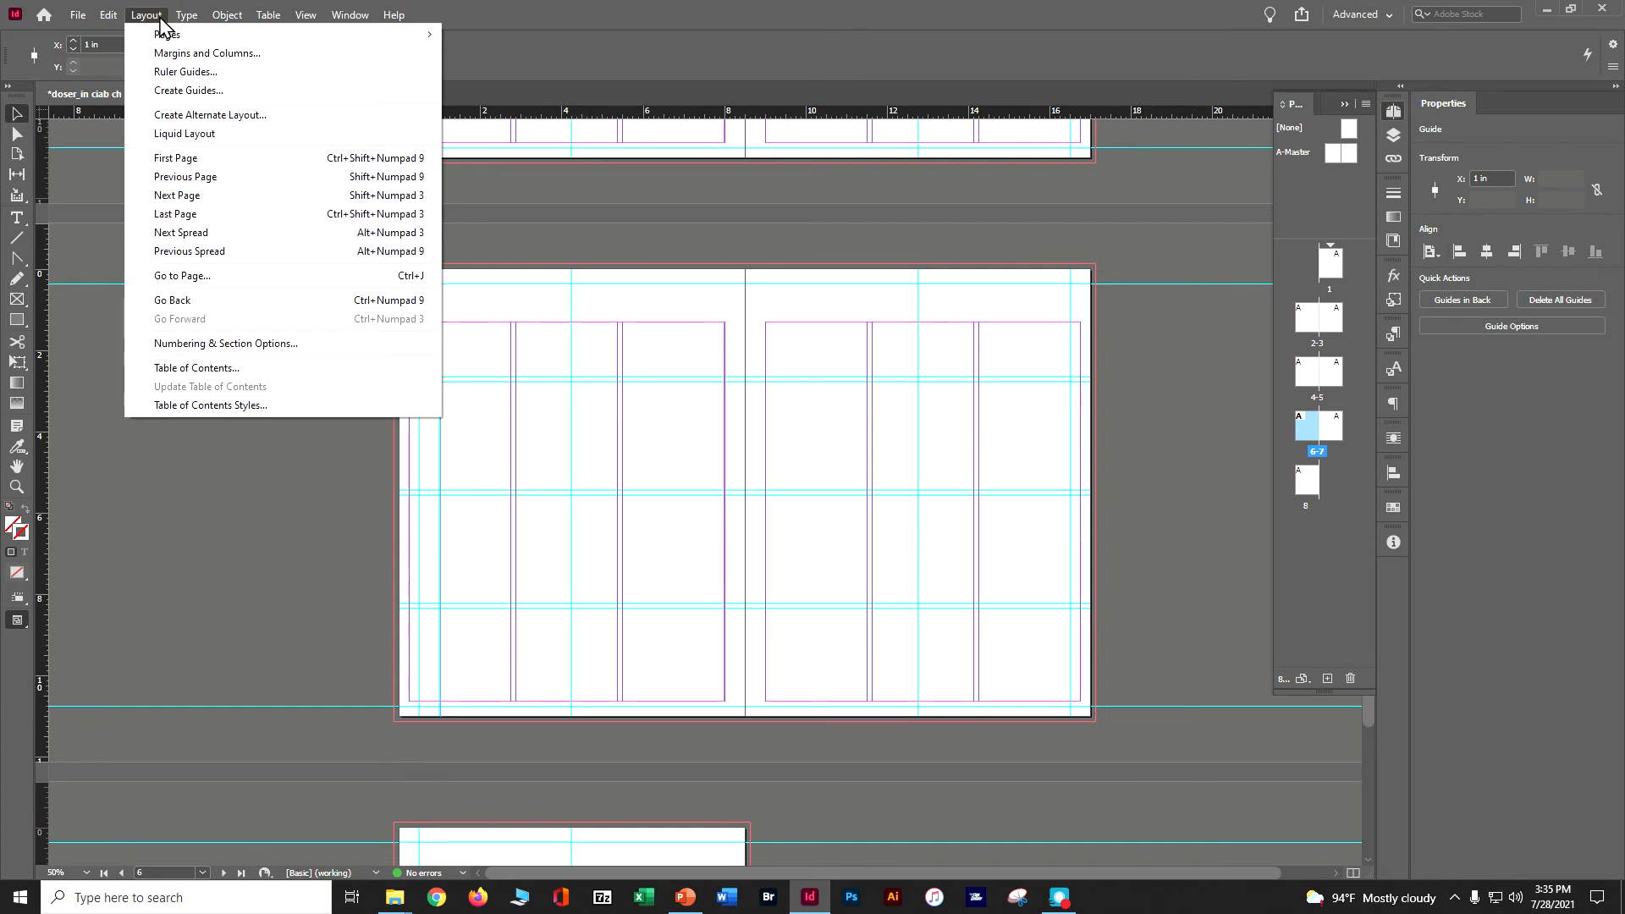
pyautogui.click(167, 71)
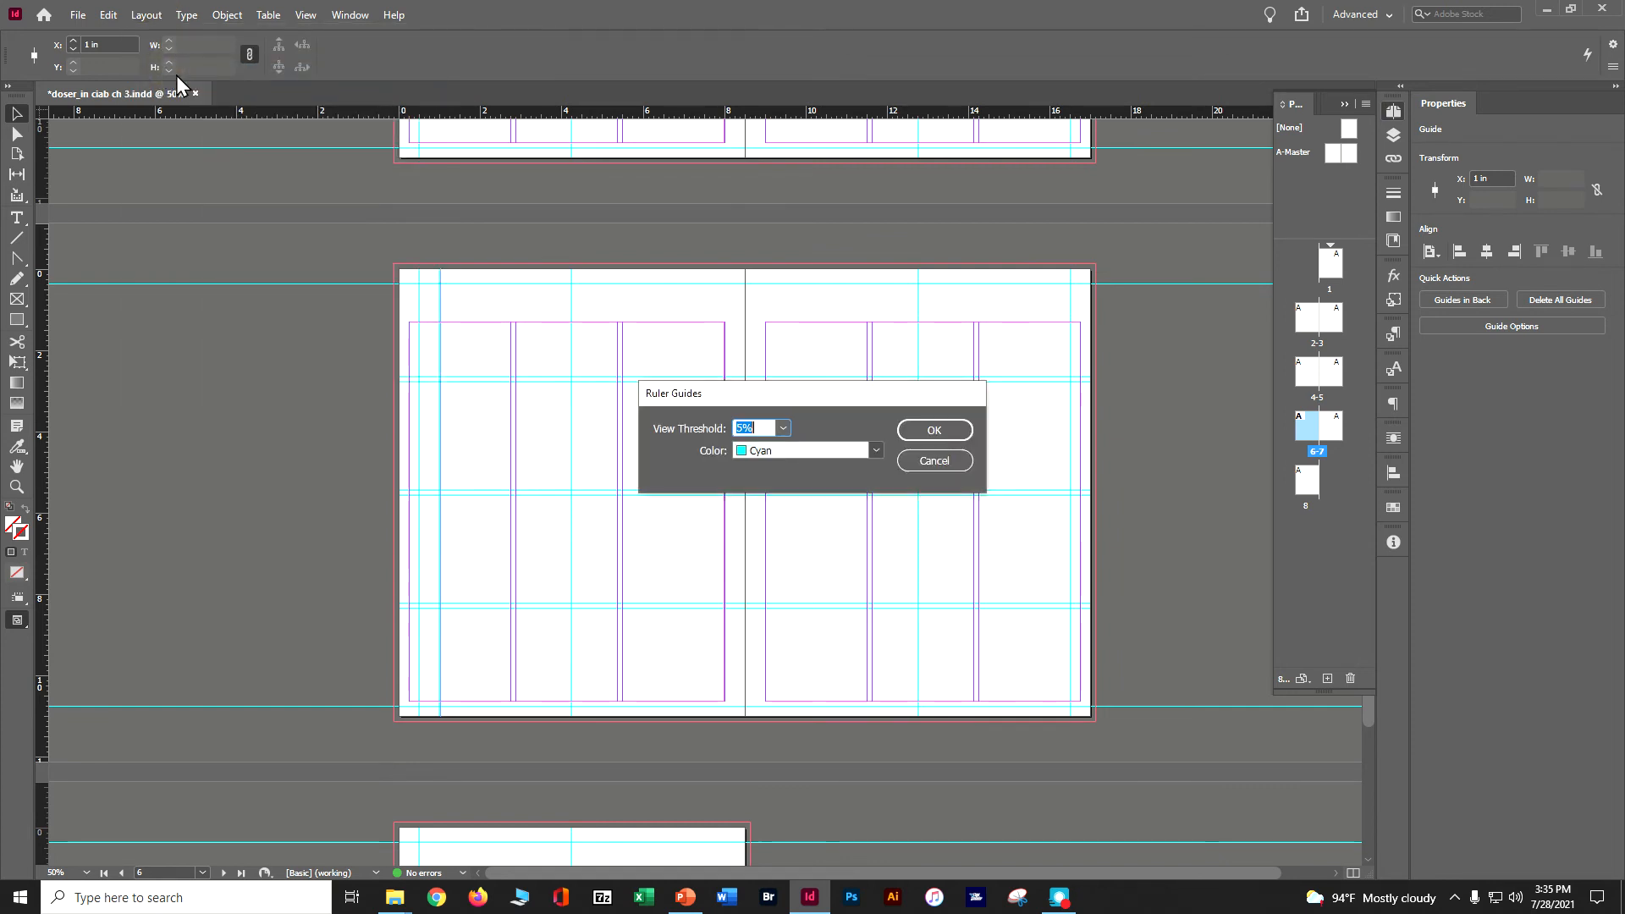
pyautogui.click(876, 452)
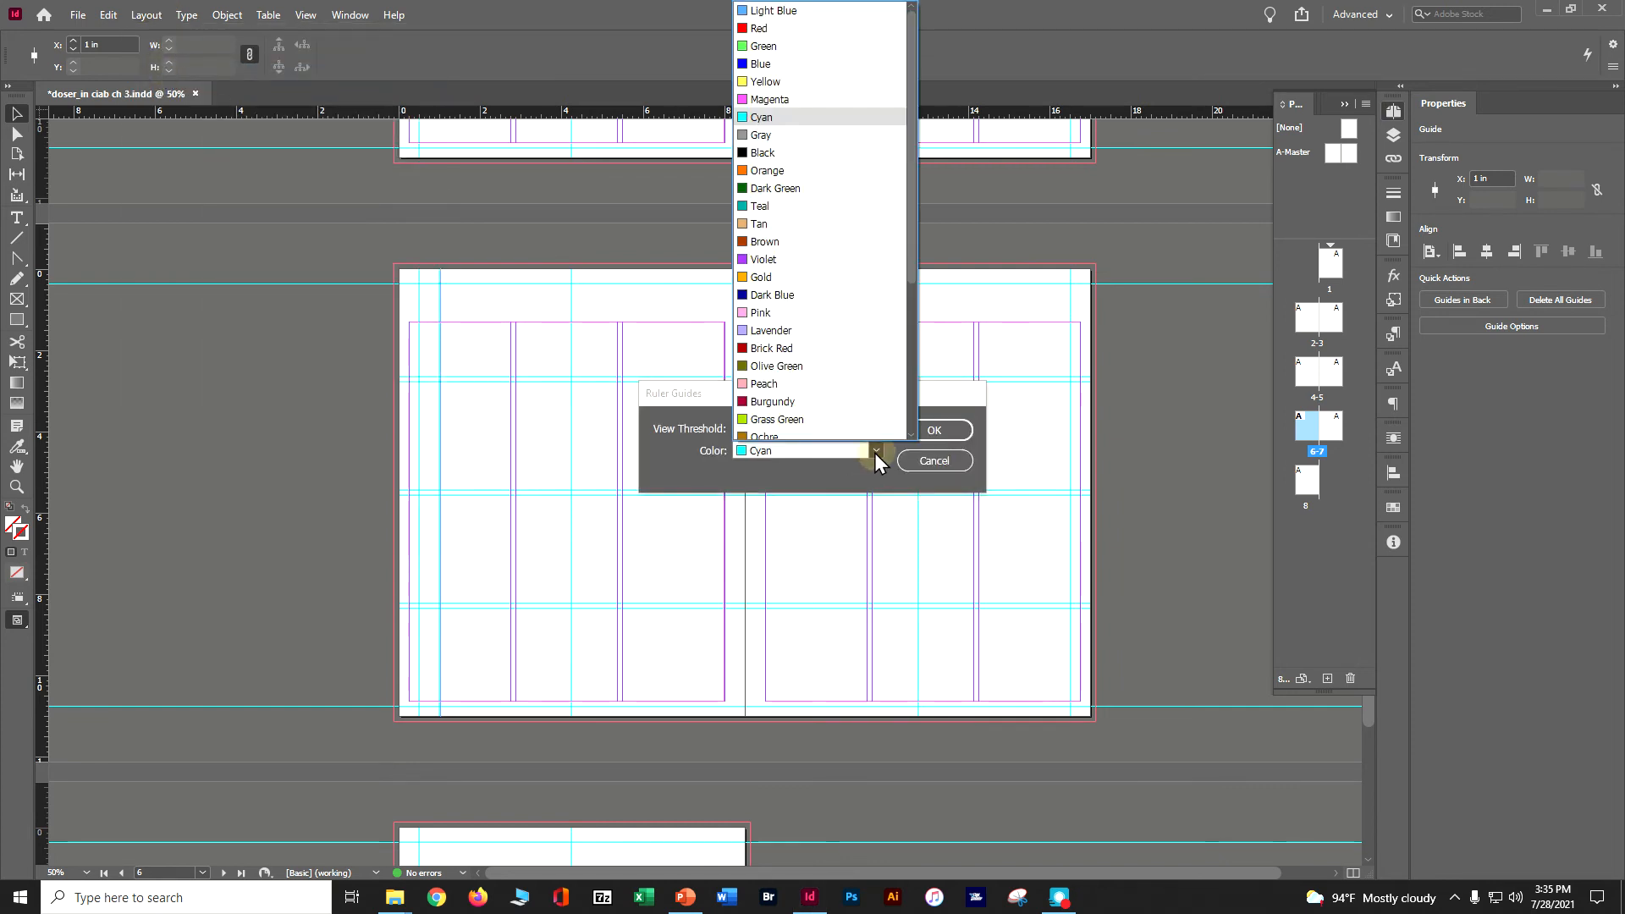
pyautogui.click(771, 26)
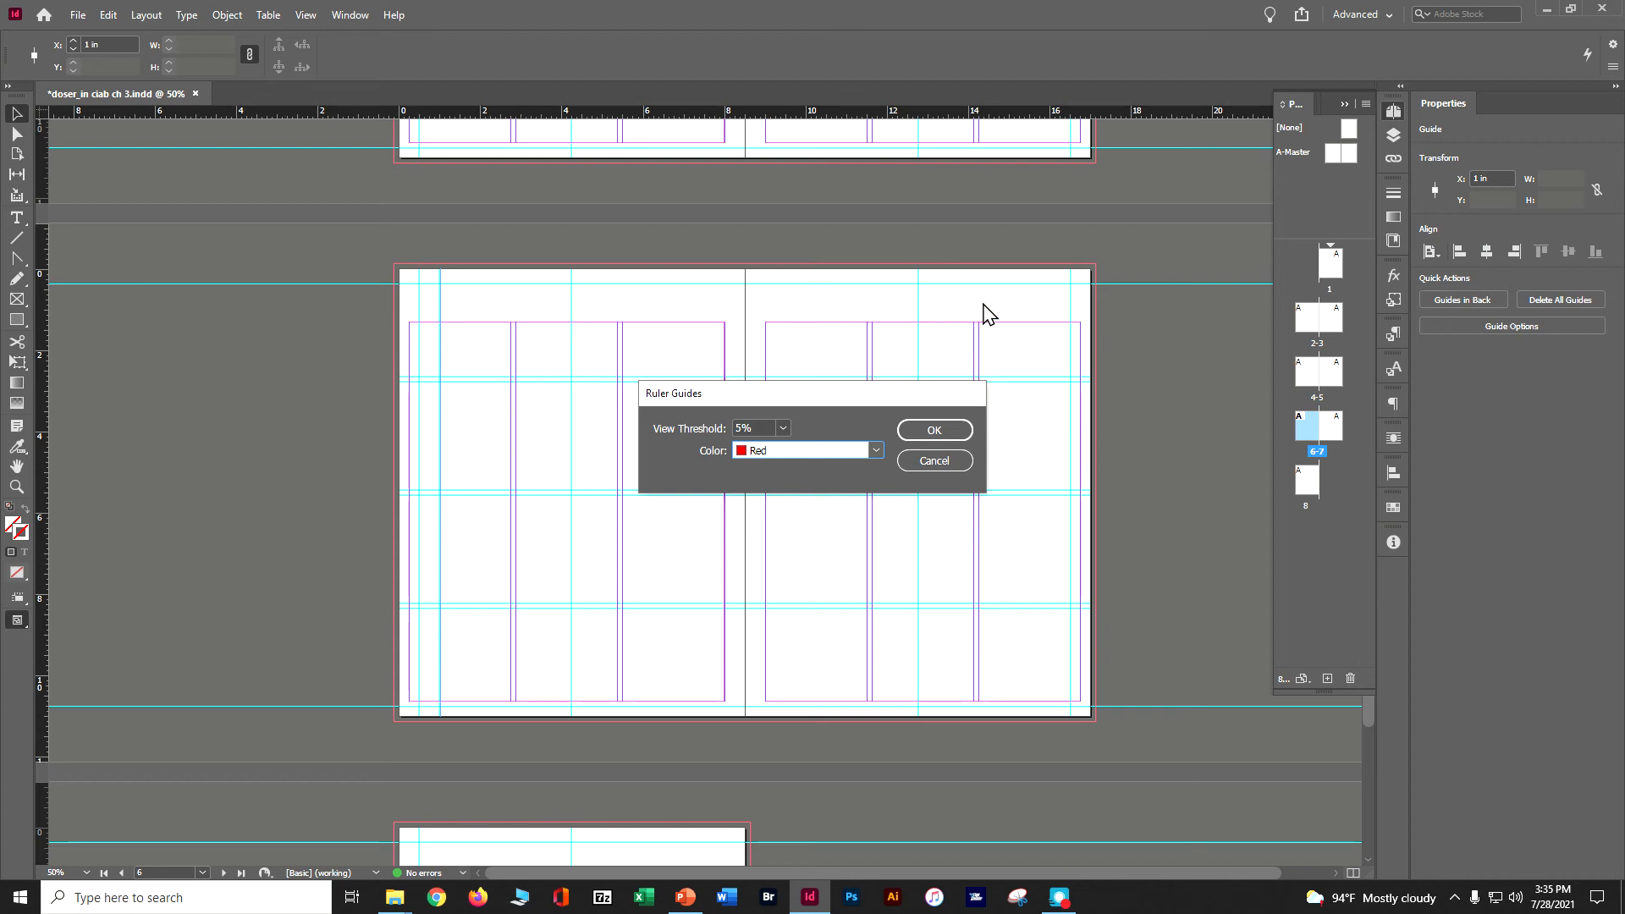
pyautogui.click(946, 426)
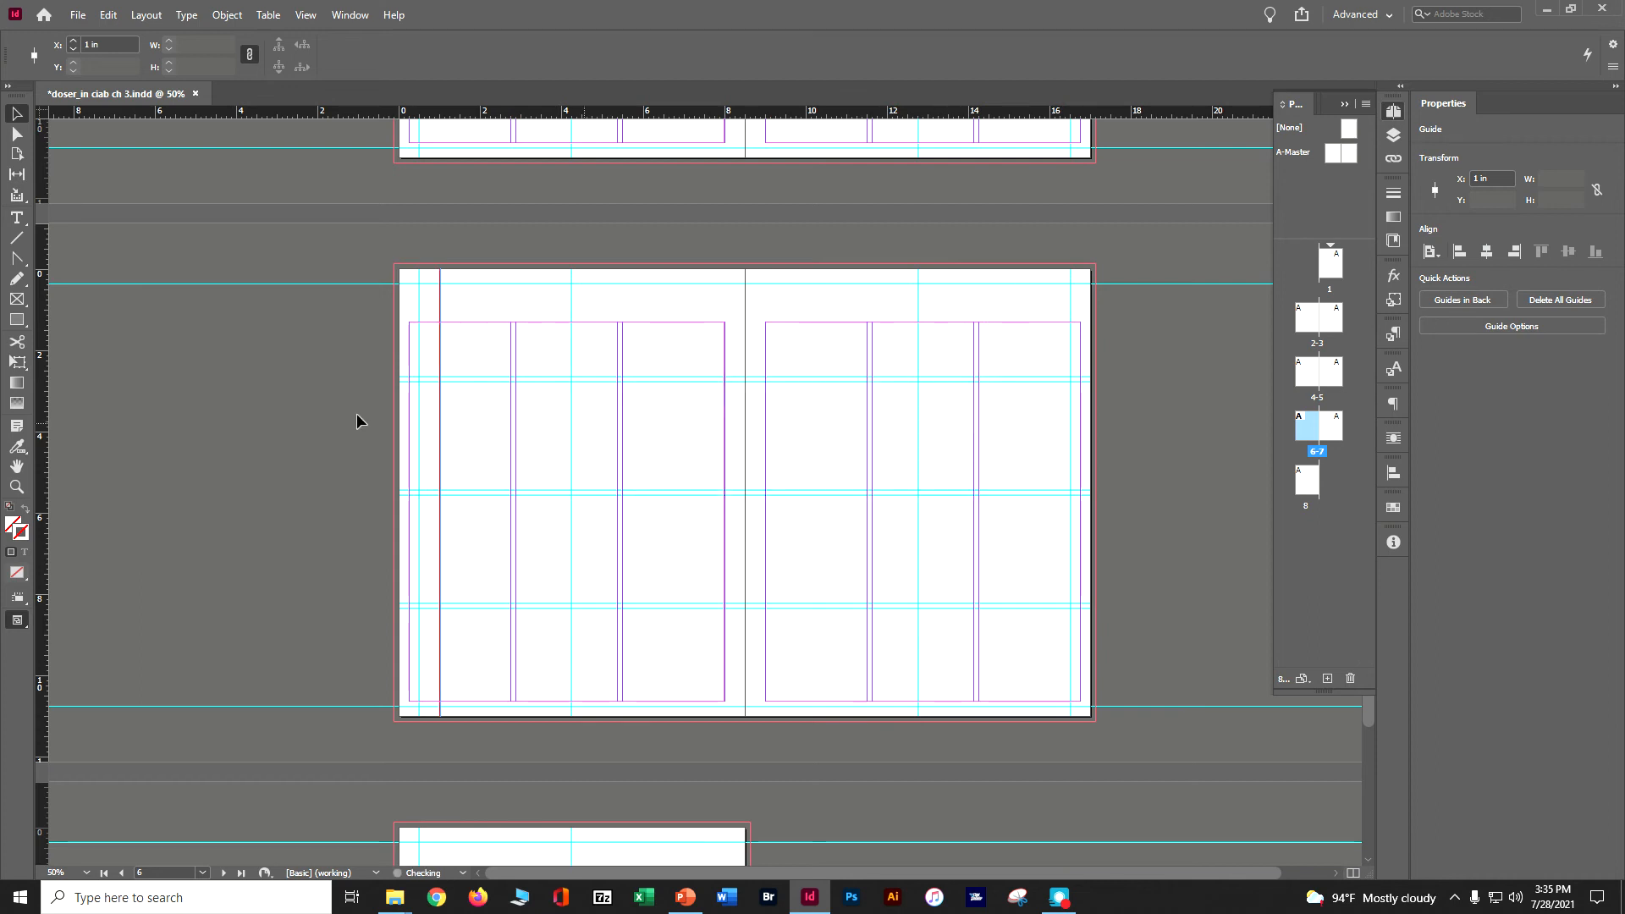
pyautogui.click(248, 405)
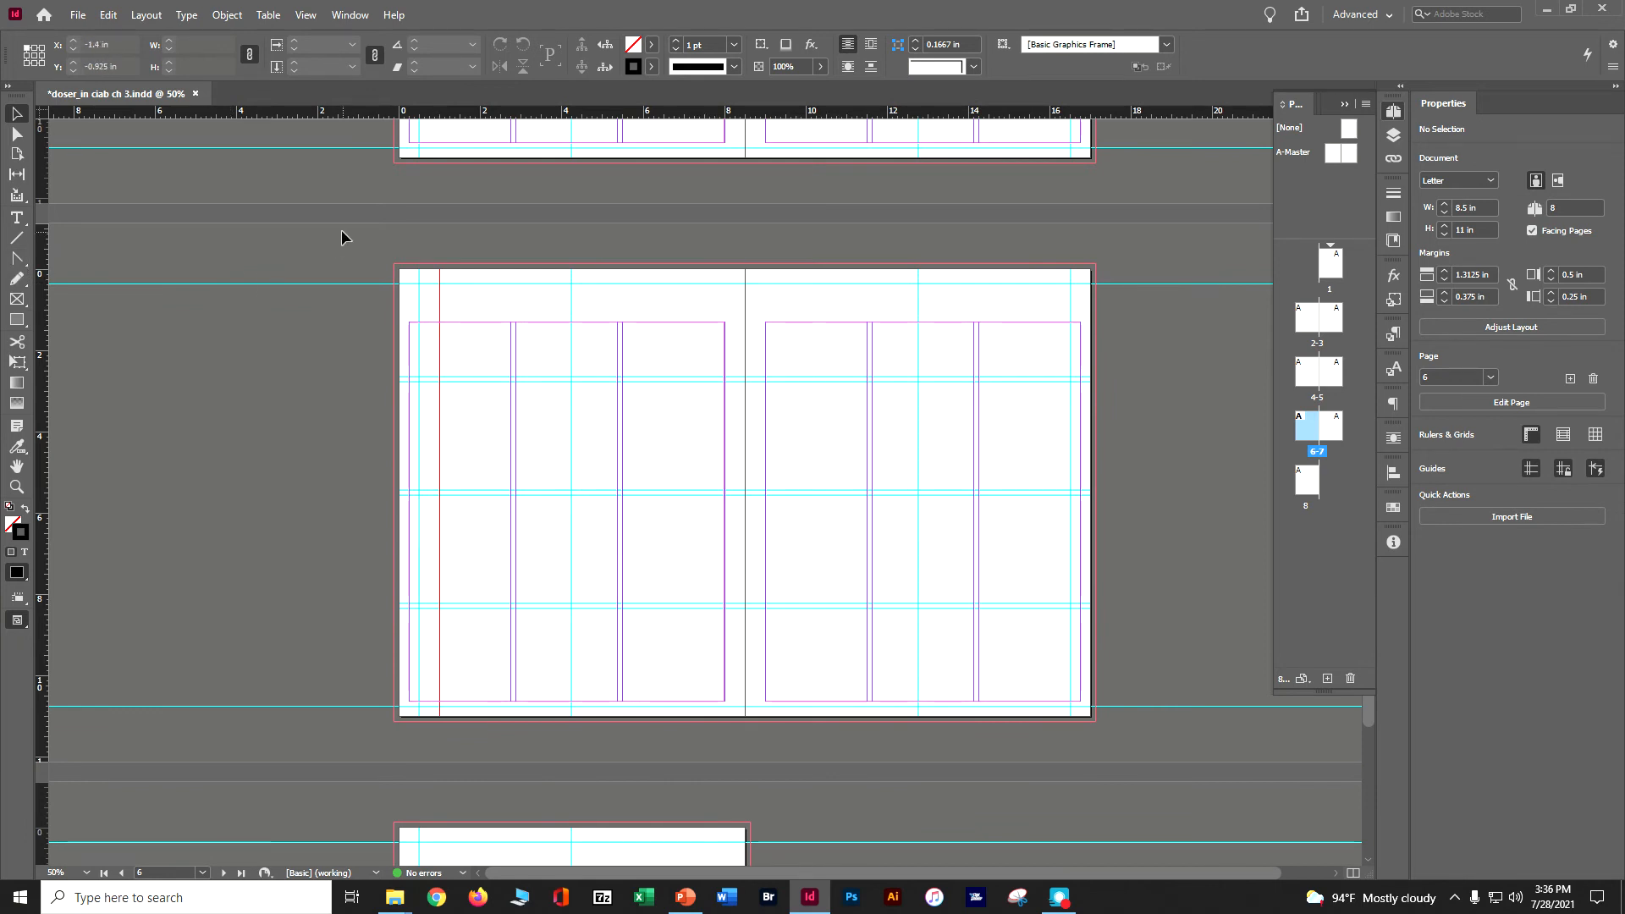
# Step and repeat the red guide on page 6 with a count of 3 and a horizontal offset of 0.75 in.
pyautogui.moveTo(388, 296); pyautogui.dragTo(445, 321)
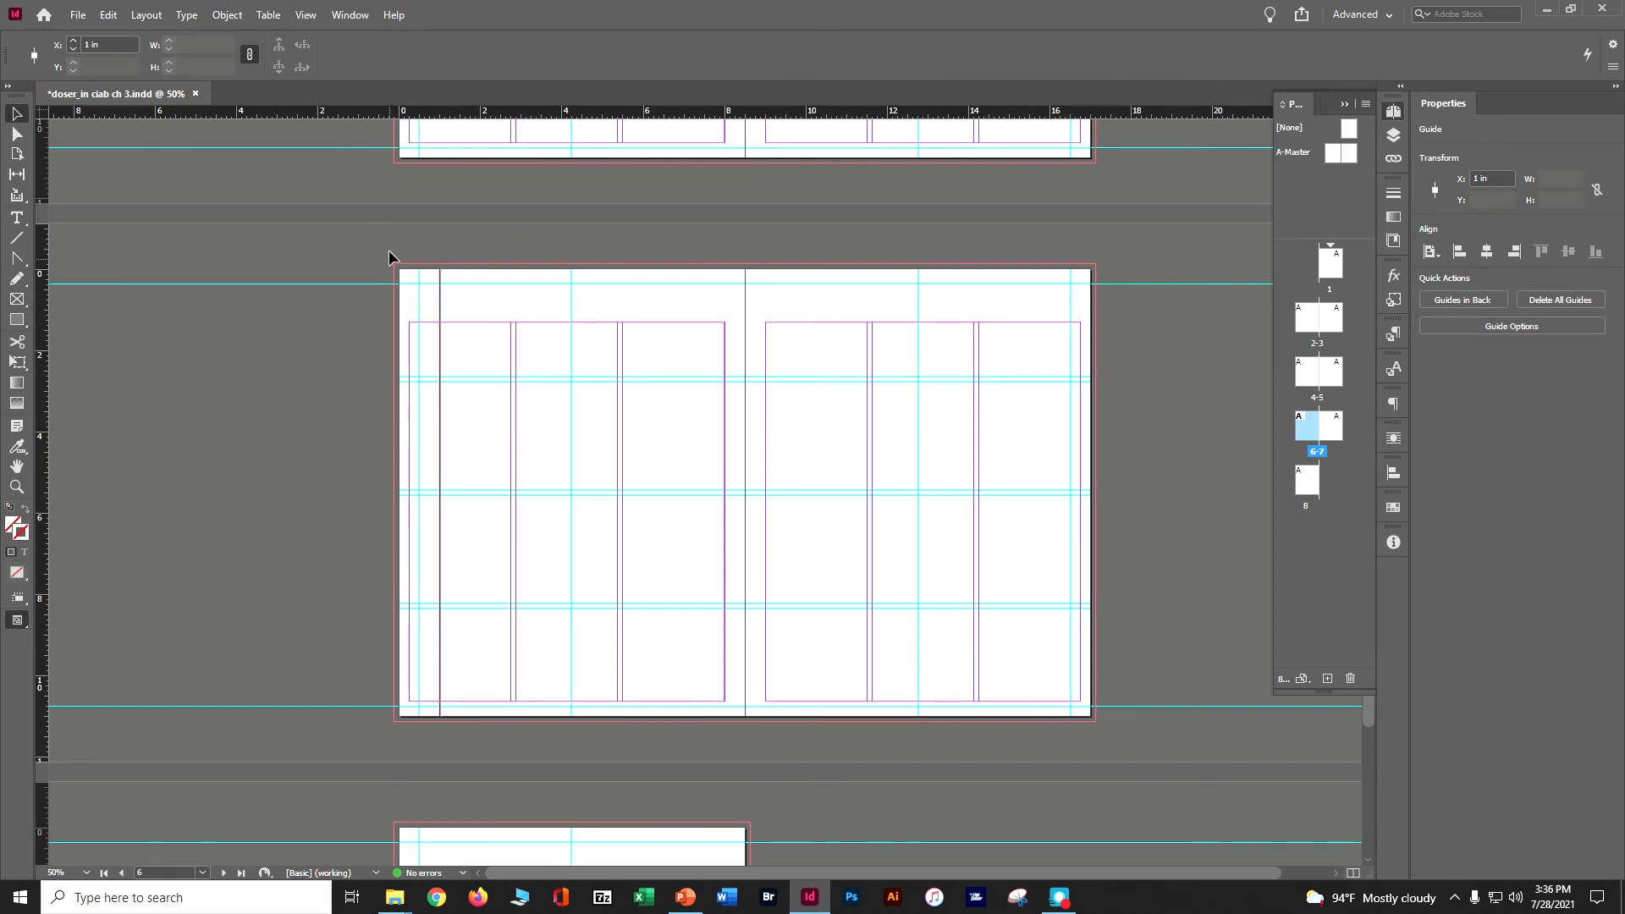
pyautogui.click(110, 15)
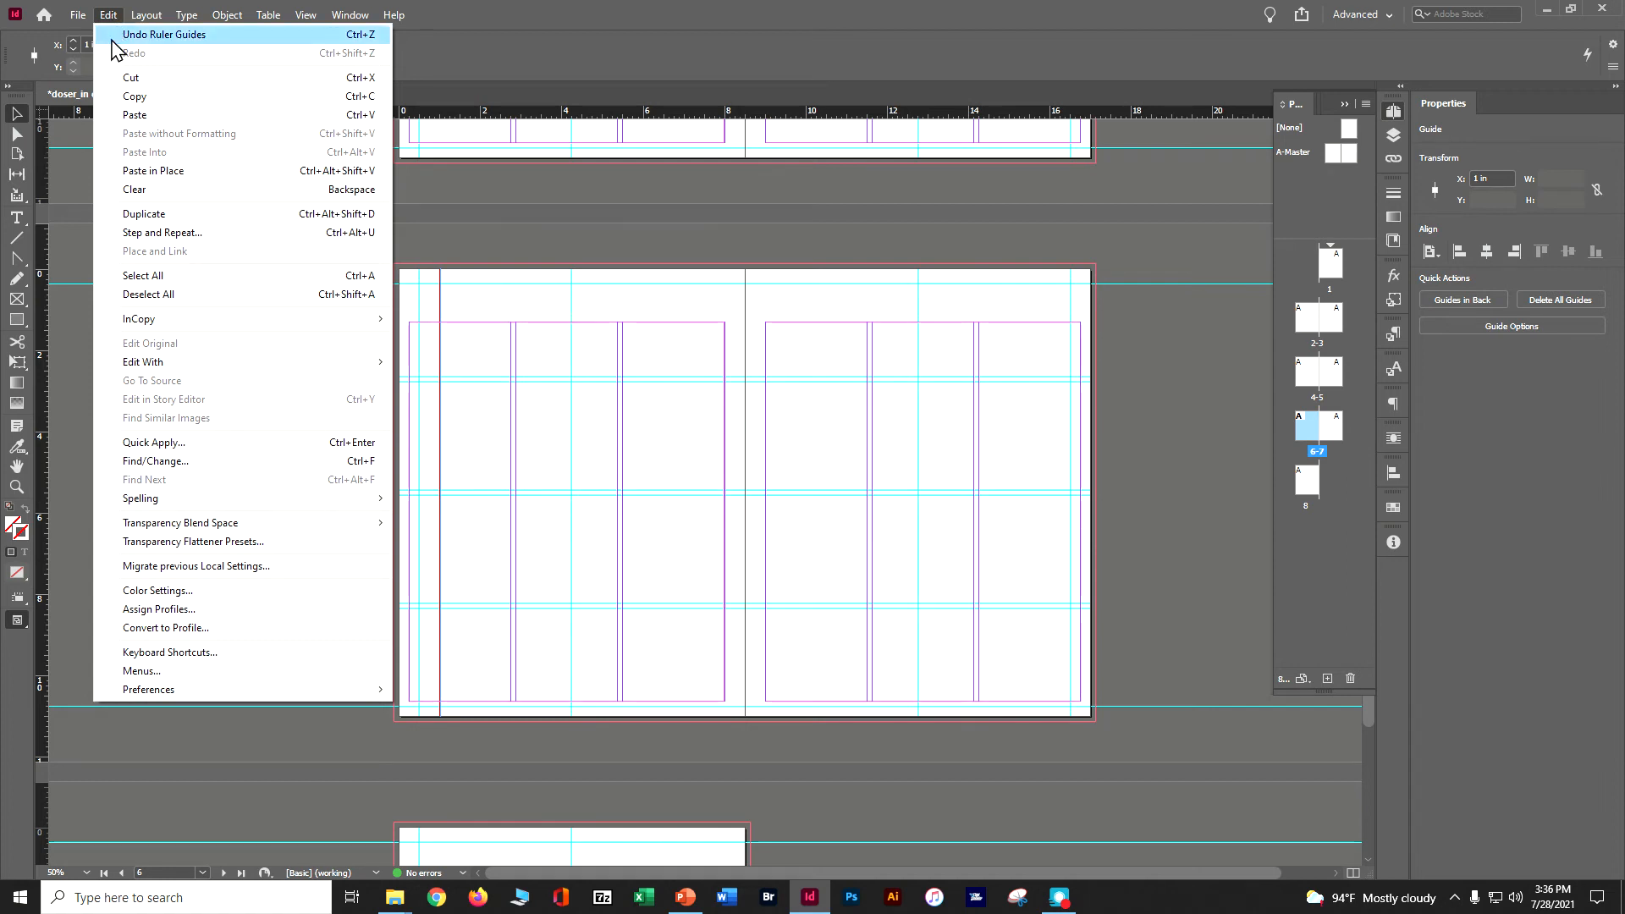
pyautogui.click(161, 236)
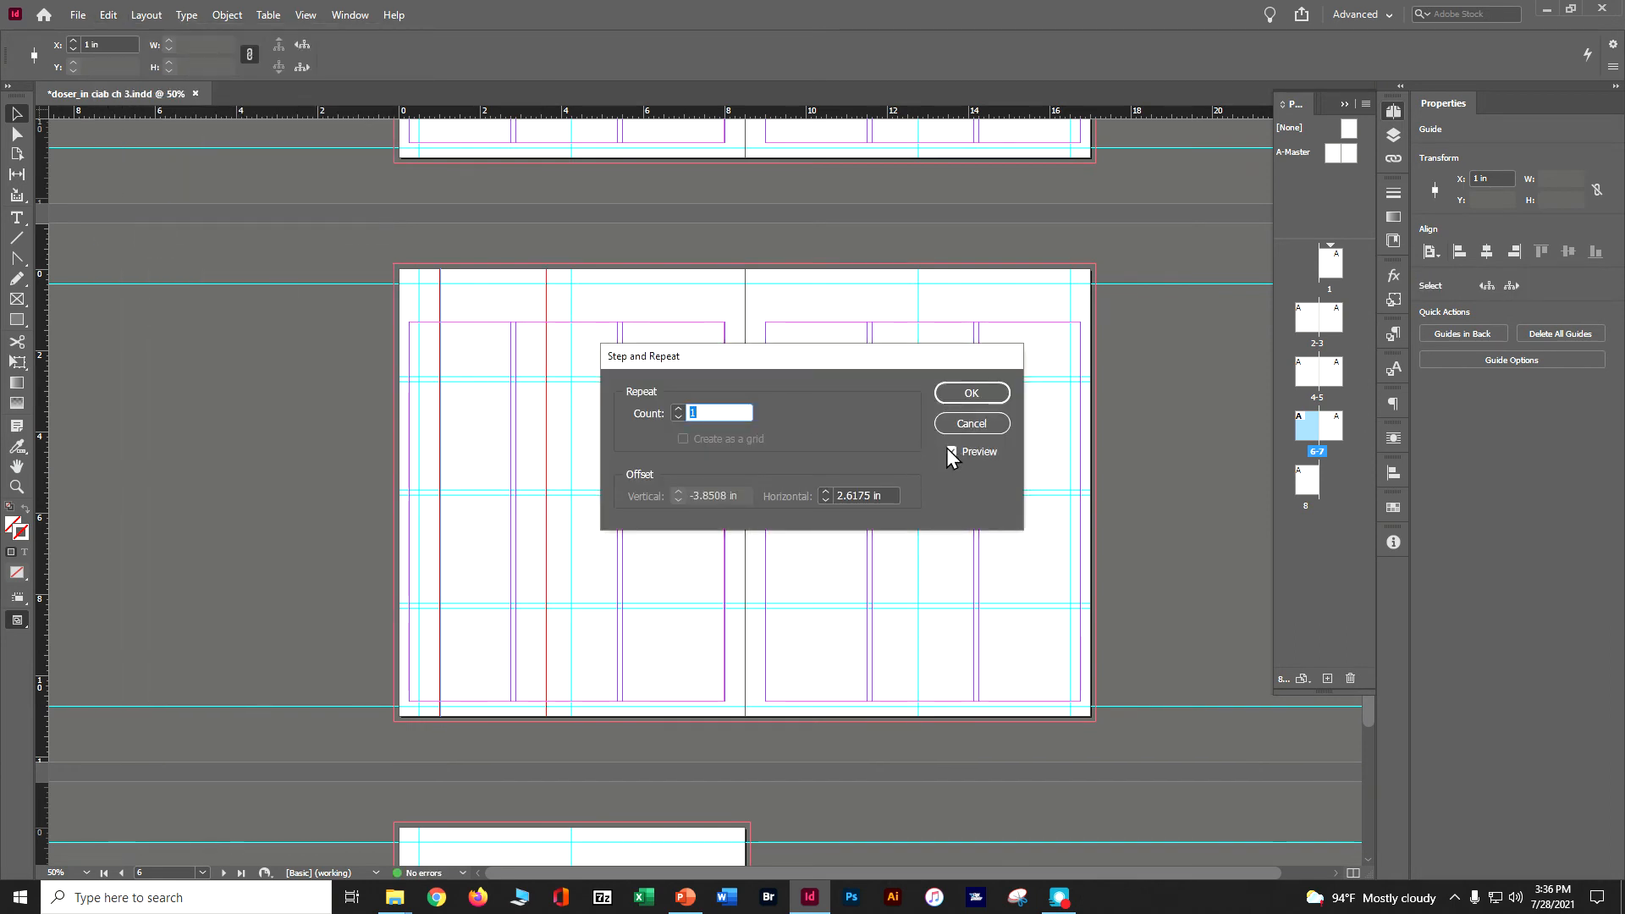
pyautogui.click(678, 409)
pyautogui.click(678, 409)
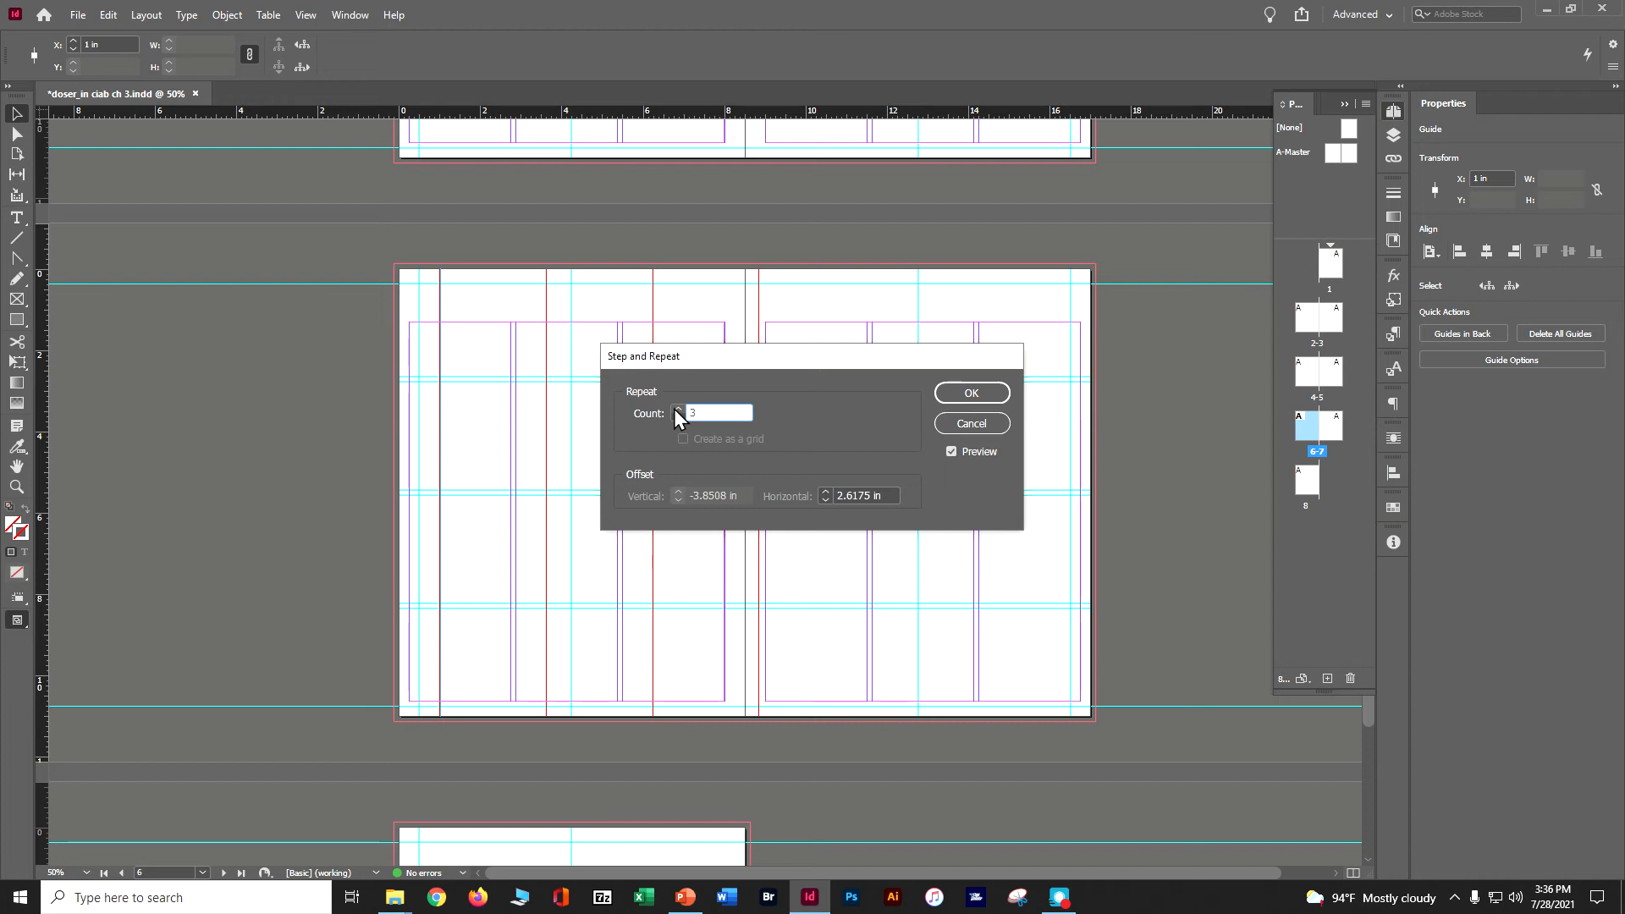
pyautogui.click(830, 500)
pyautogui.click(830, 500)
pyautogui.click(830, 499)
pyautogui.click(830, 500)
pyautogui.click(830, 500)
pyautogui.click(829, 500)
pyautogui.click(829, 500)
pyautogui.click(830, 500)
pyautogui.click(829, 500)
pyautogui.click(830, 499)
pyautogui.click(829, 500)
pyautogui.click(830, 500)
pyautogui.click(829, 499)
pyautogui.click(830, 500)
pyautogui.click(829, 499)
pyautogui.click(830, 499)
pyautogui.click(829, 499)
pyautogui.click(830, 499)
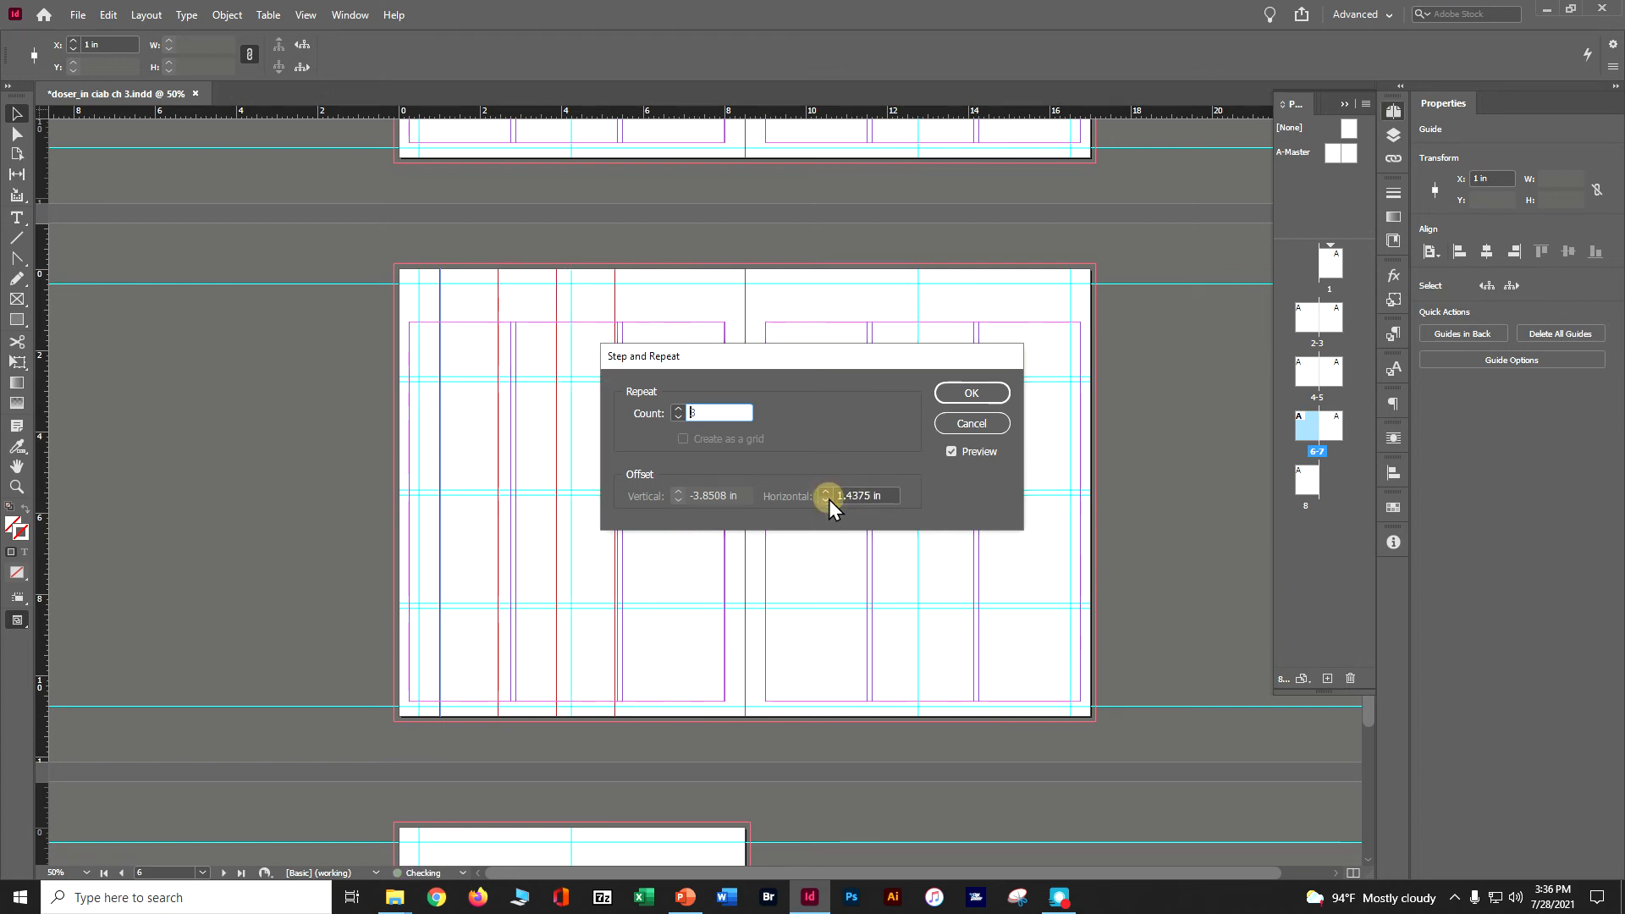
pyautogui.click(830, 499)
pyautogui.click(830, 500)
pyautogui.click(830, 499)
pyautogui.click(830, 500)
pyautogui.click(830, 499)
pyautogui.click(830, 499)
pyautogui.click(830, 499)
pyautogui.click(830, 500)
pyautogui.click(830, 499)
pyautogui.click(829, 500)
pyautogui.click(825, 499)
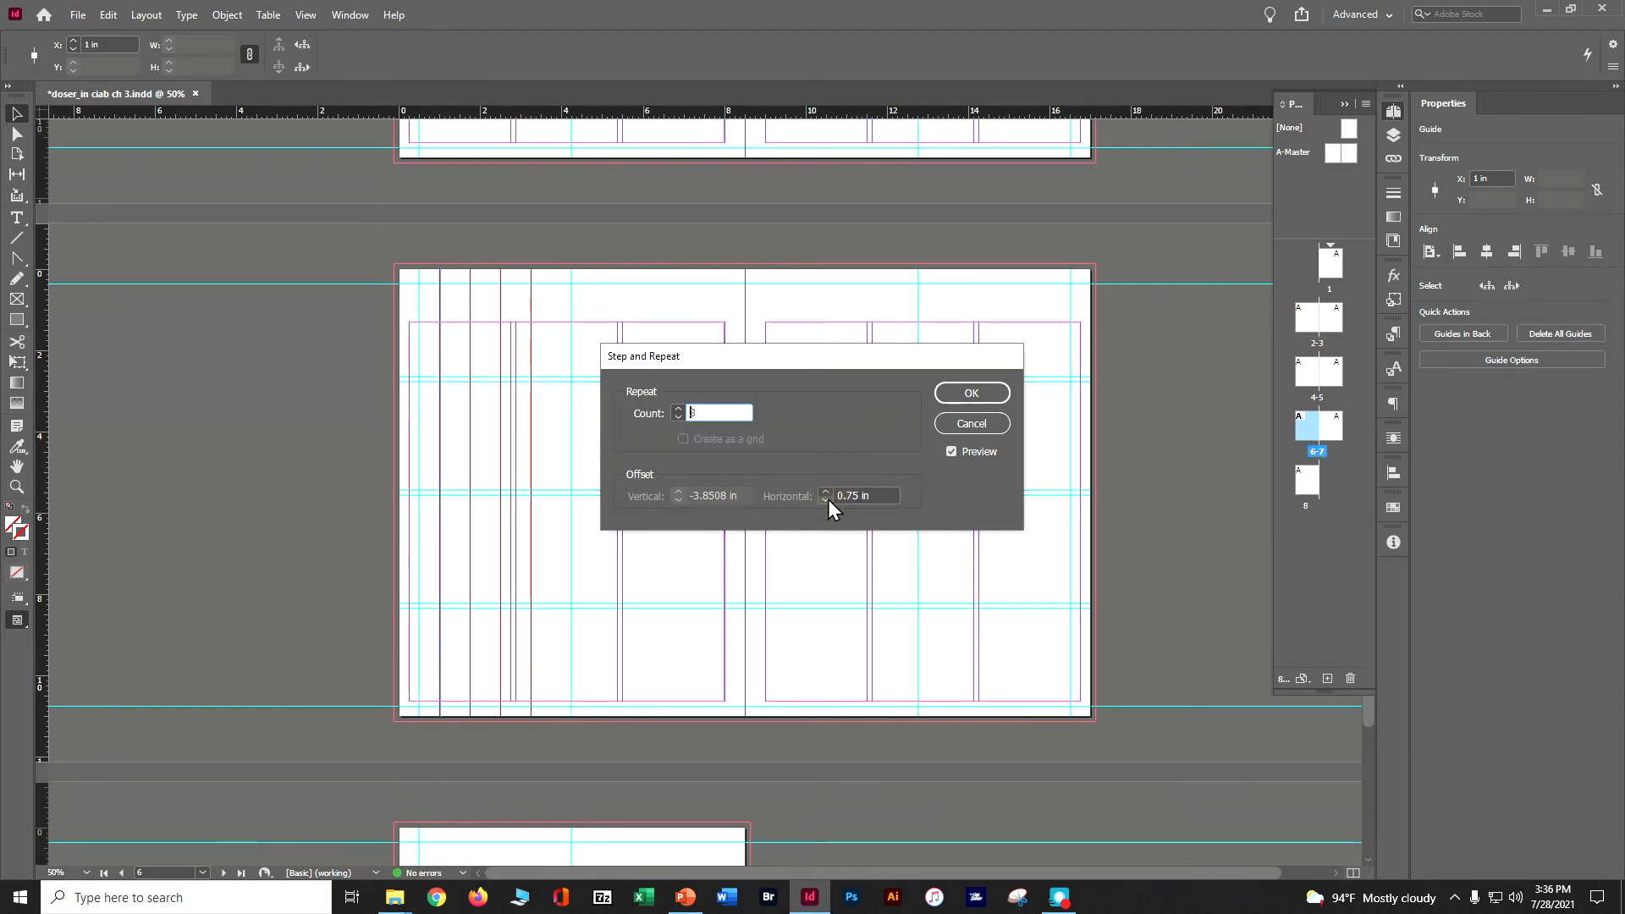
pyautogui.click(974, 395)
# Copy the four red guides from page 6, paste them onto page 8, and save the document.
pyautogui.moveTo(352, 291); pyautogui.dragTo(596, 296)
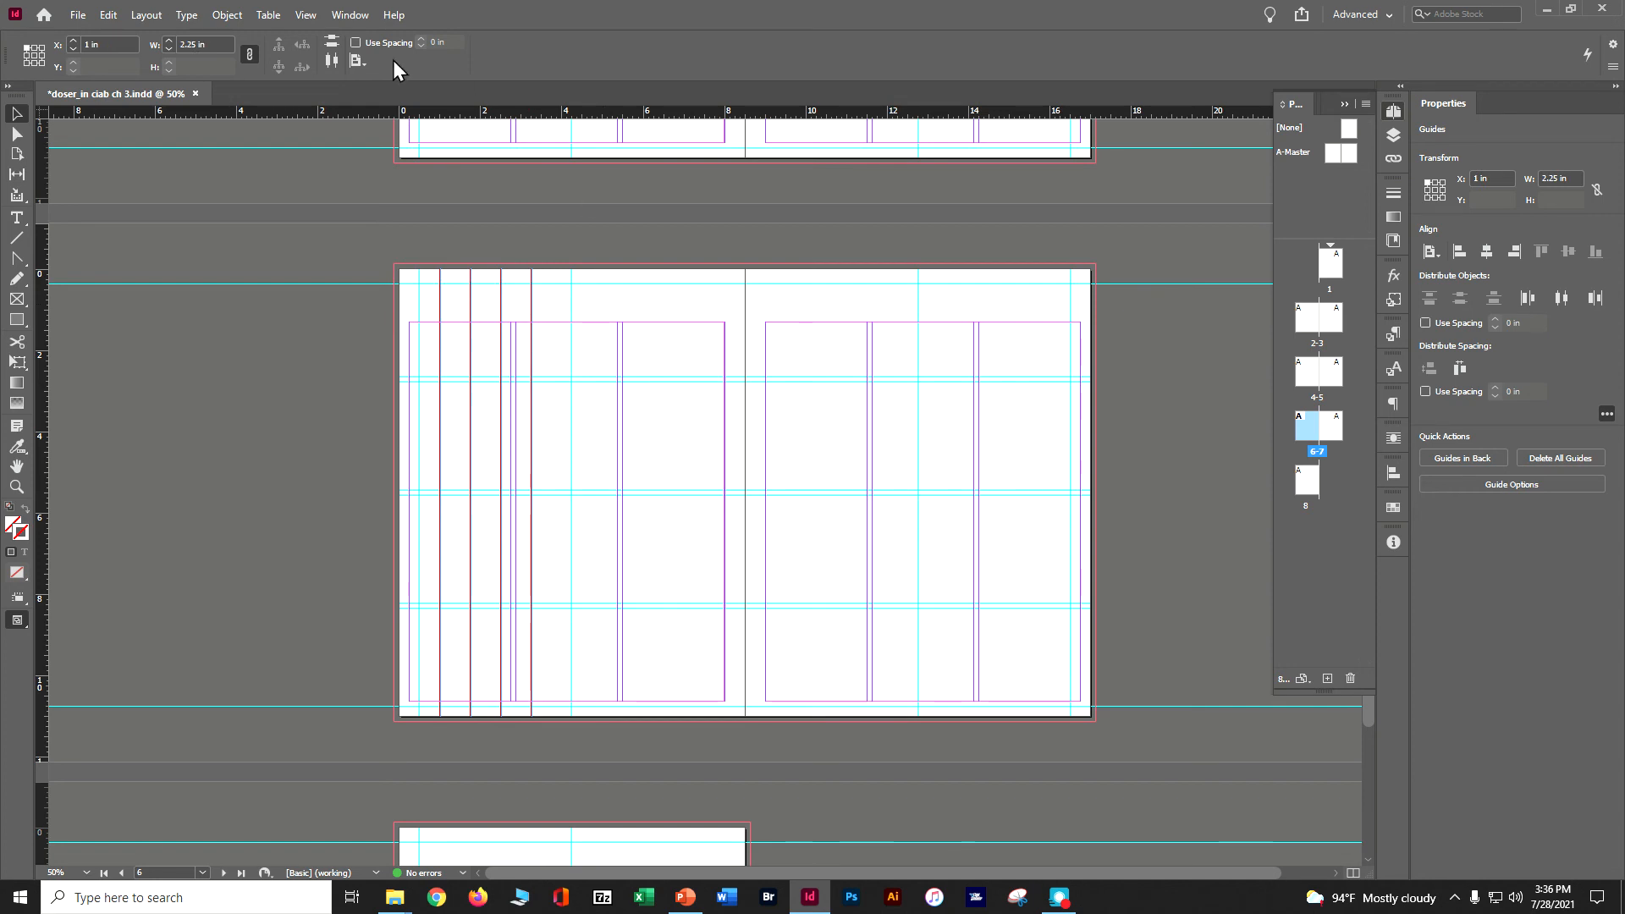
pyautogui.click(106, 16)
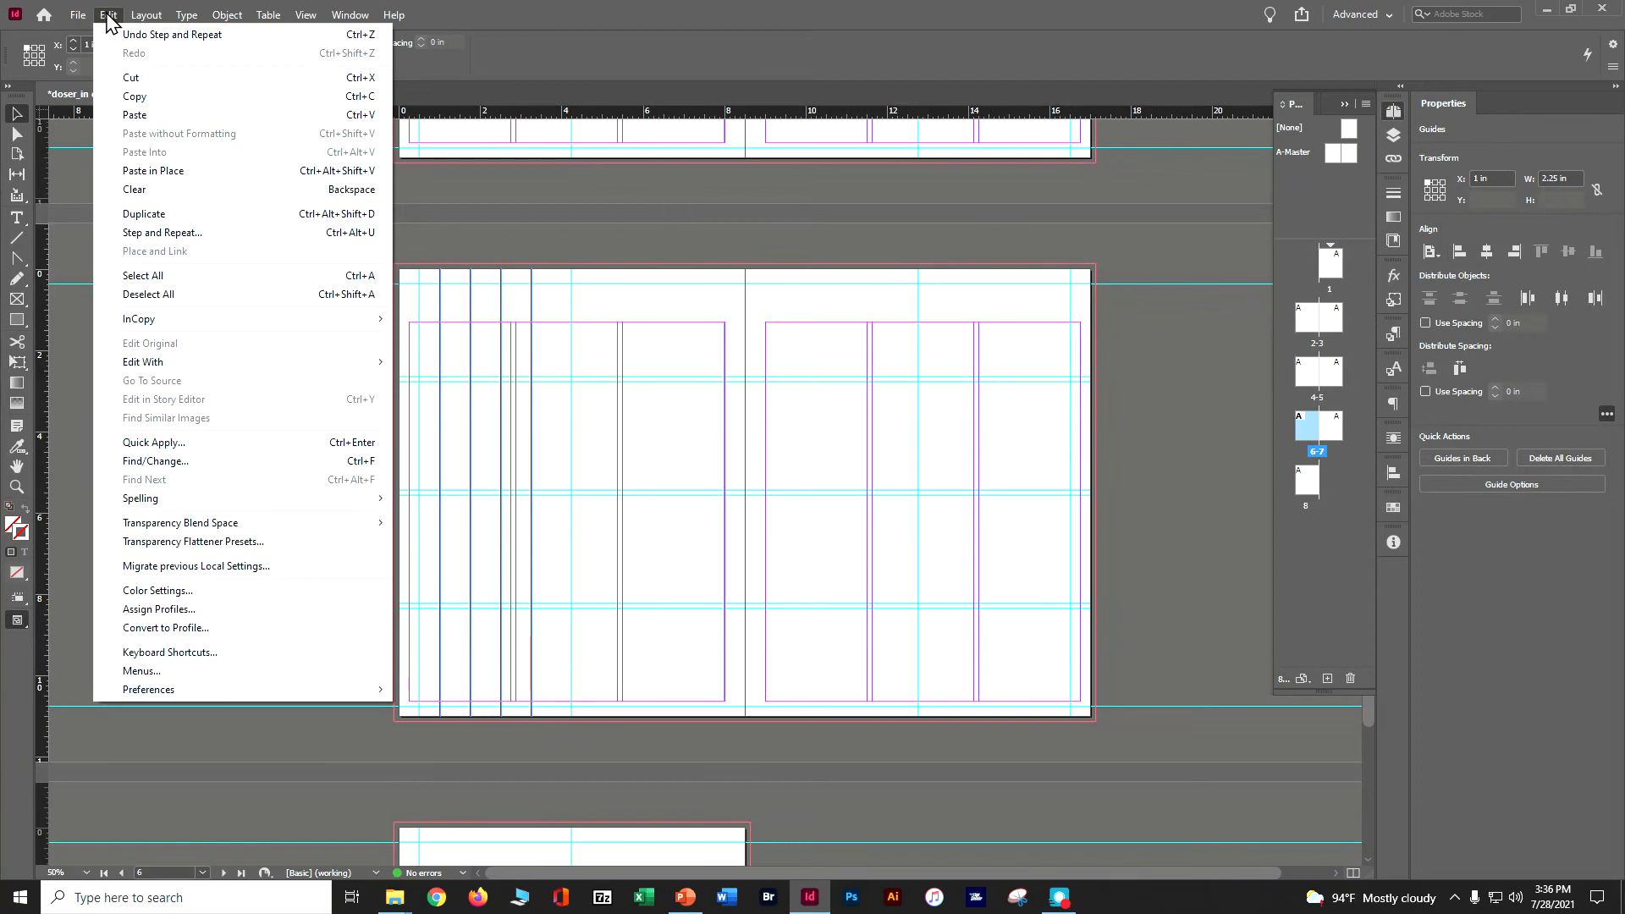
pyautogui.click(144, 97)
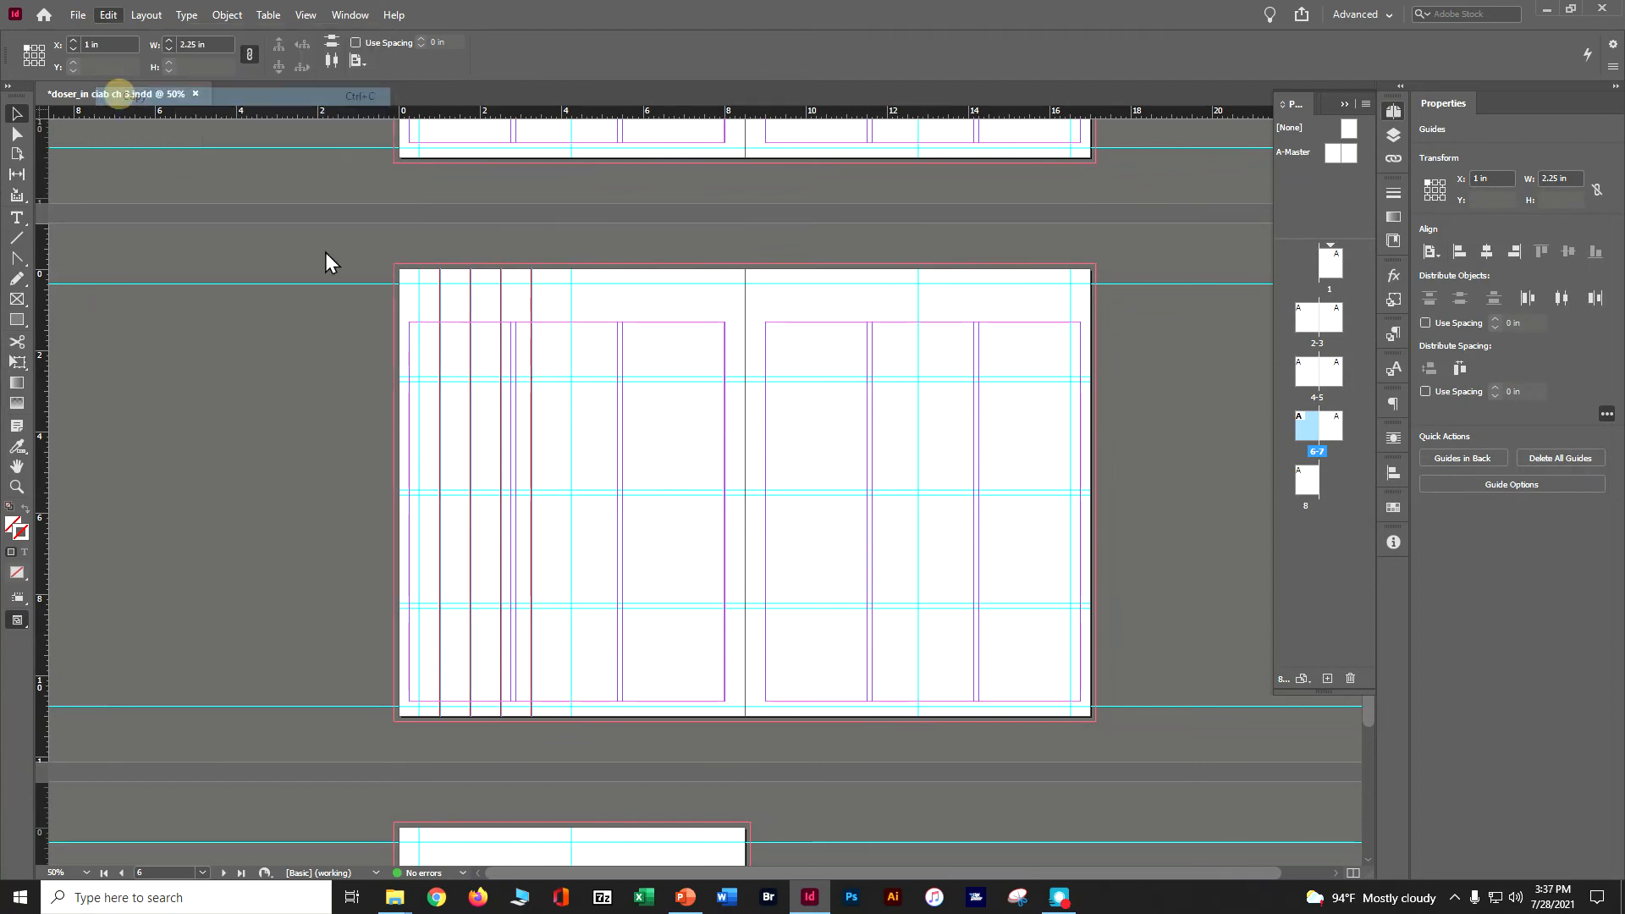
pyautogui.doubleClick(1304, 479)
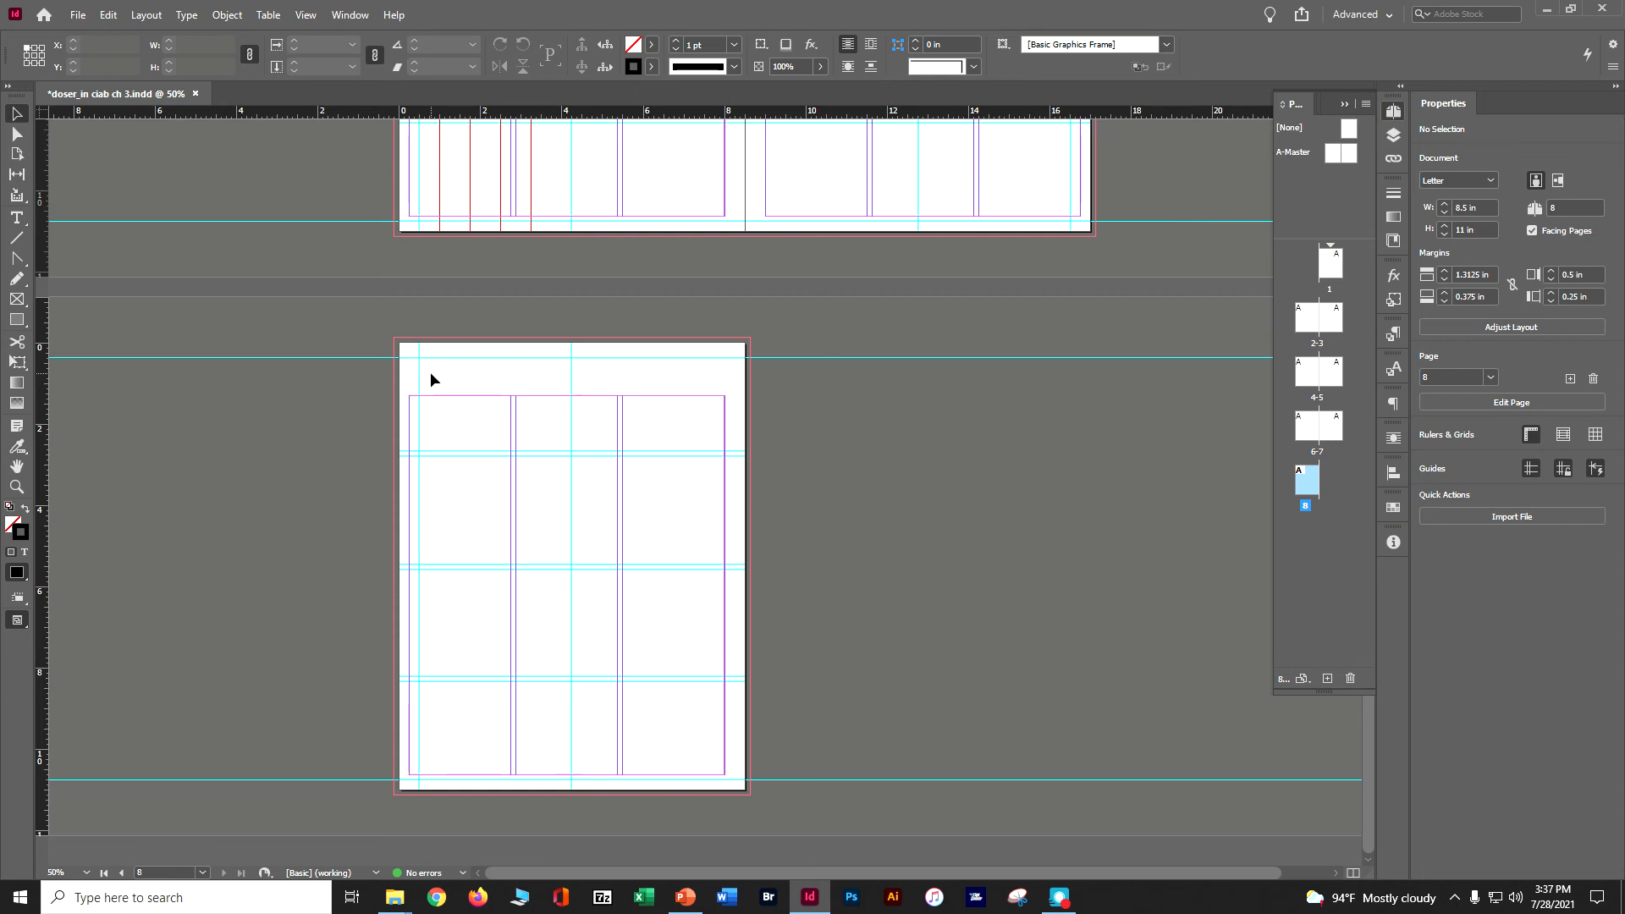
pyautogui.click(108, 15)
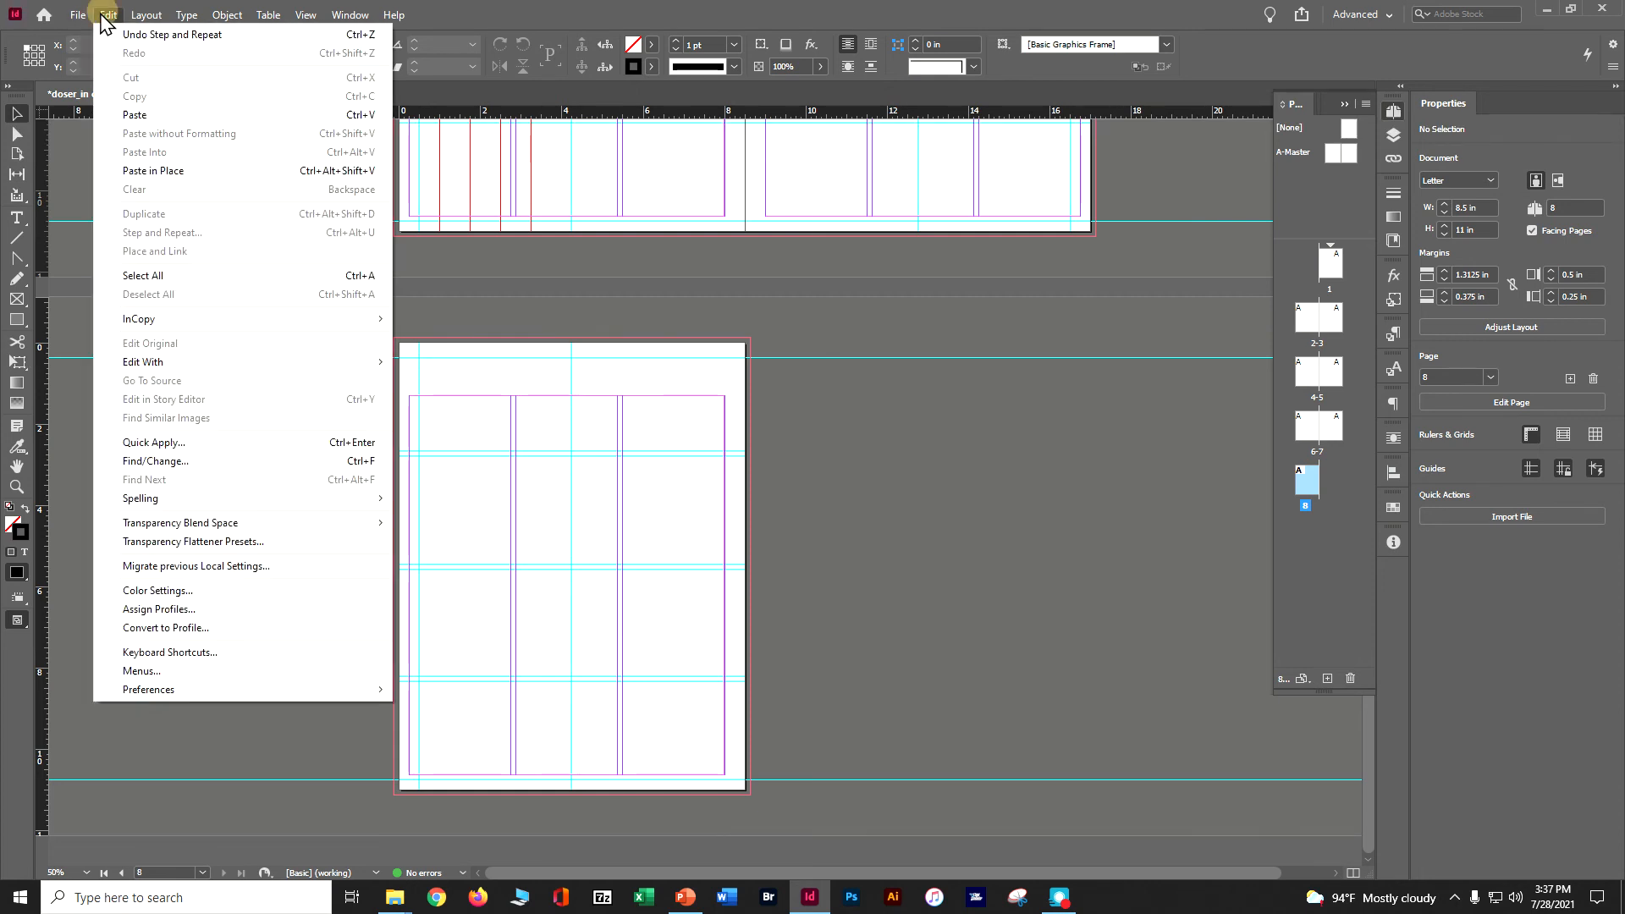
pyautogui.click(134, 116)
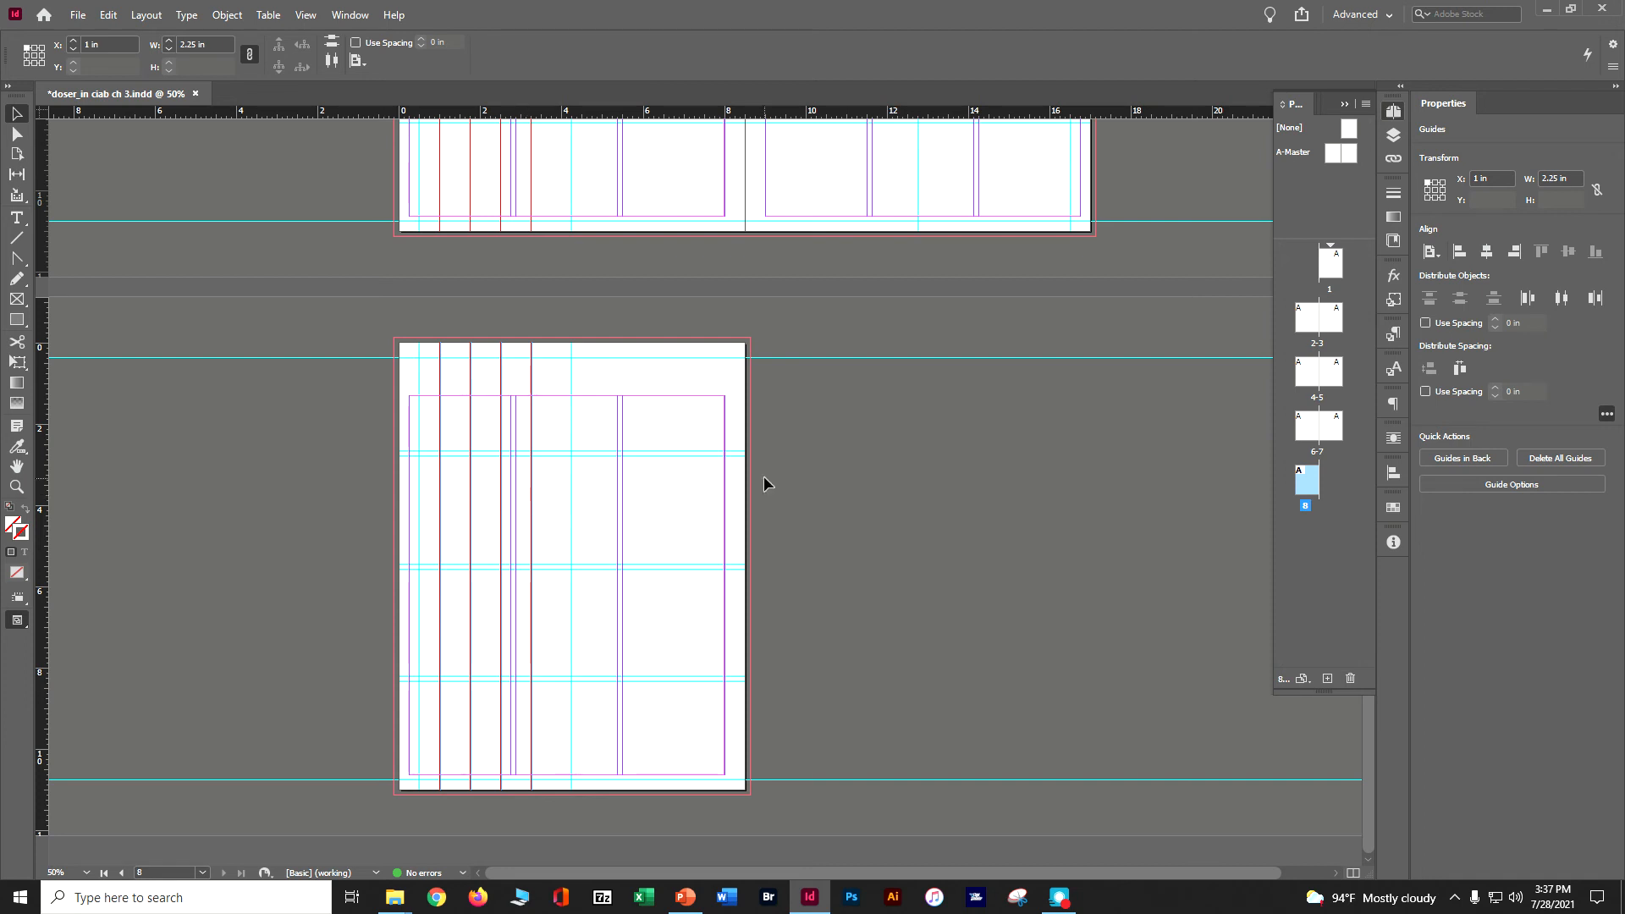
pyautogui.click(951, 495)
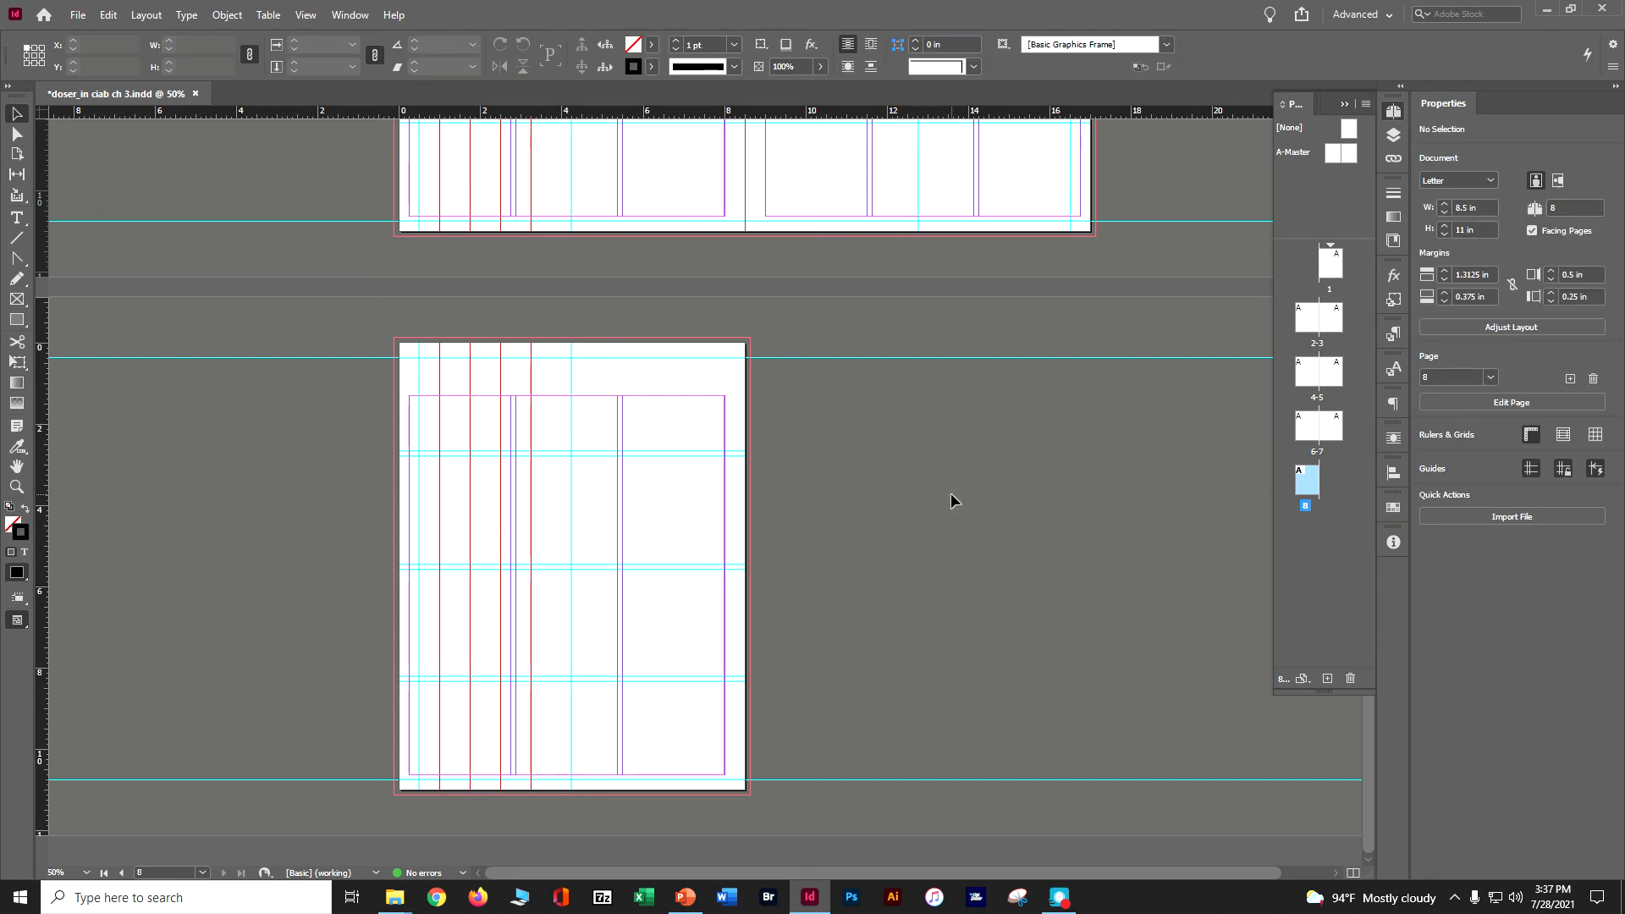
pyautogui.hotkey('ctrl', 's')
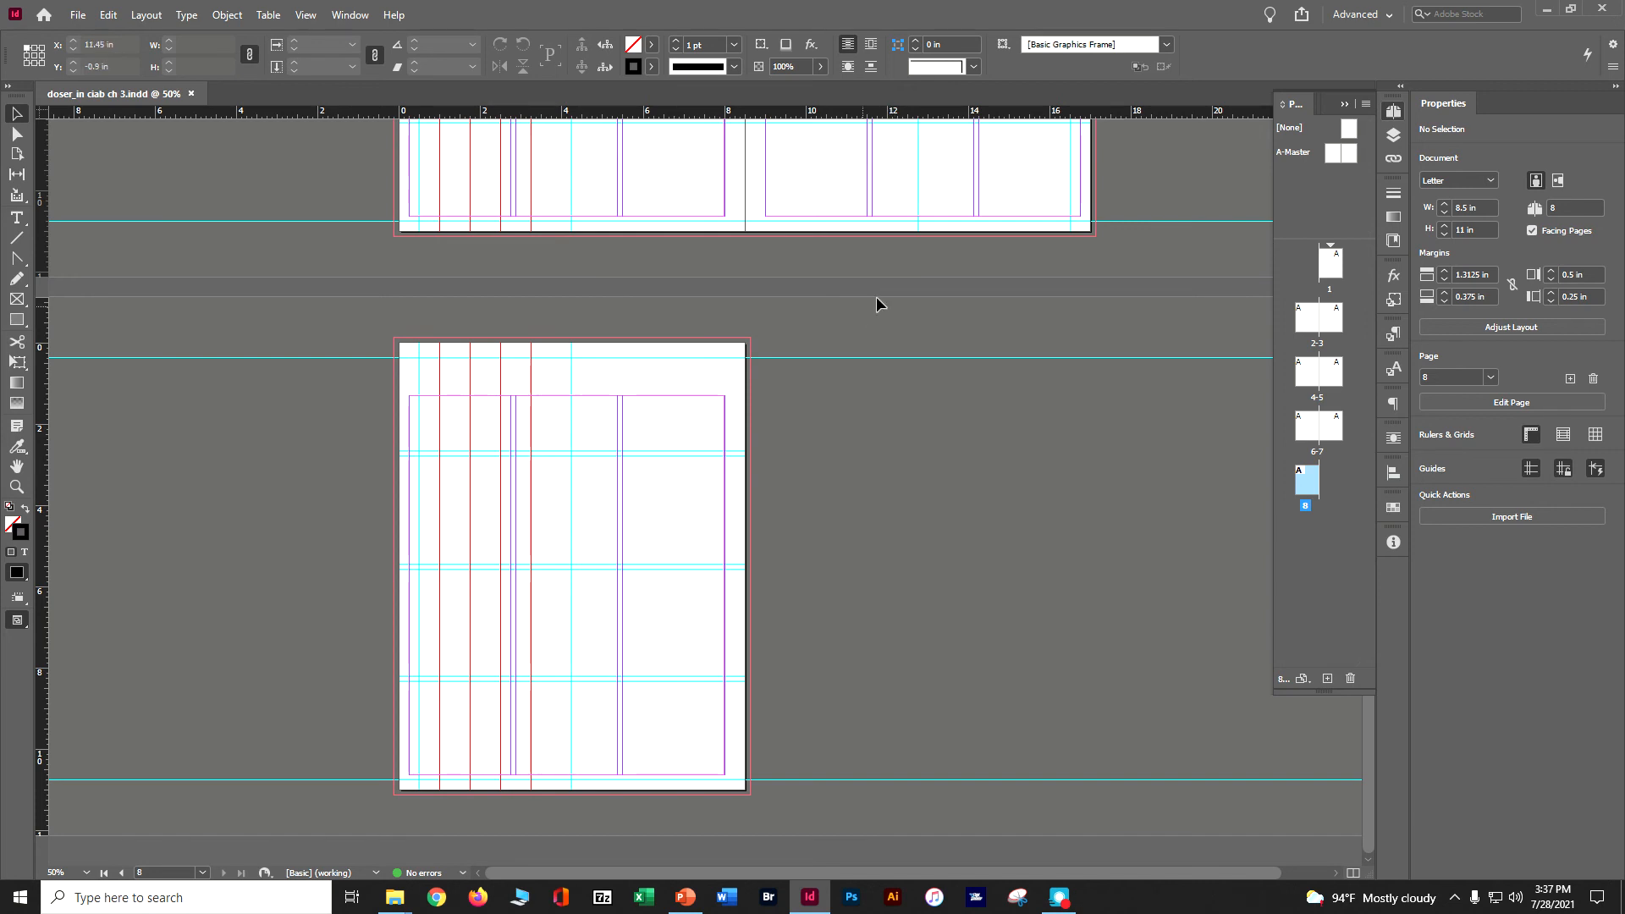
# Draw a text frame on the left A-Master page from the upper-left guide intersection to the centre guide and insert a Current Page Number marker.
pyautogui.doubleClick(1337, 154)
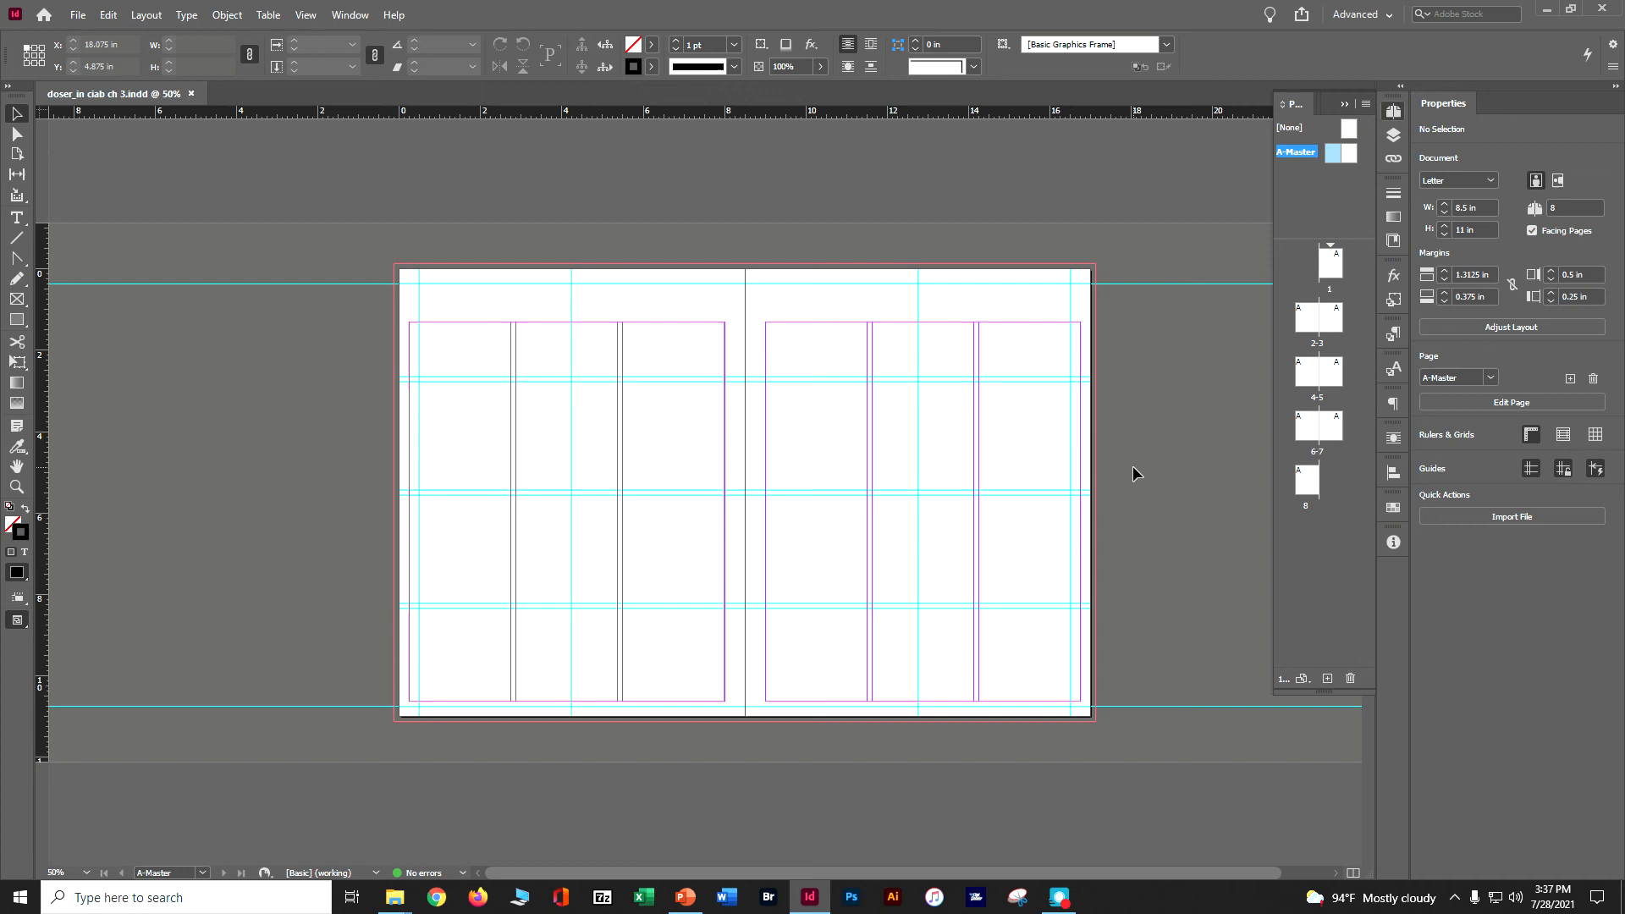
pyautogui.click(16, 220)
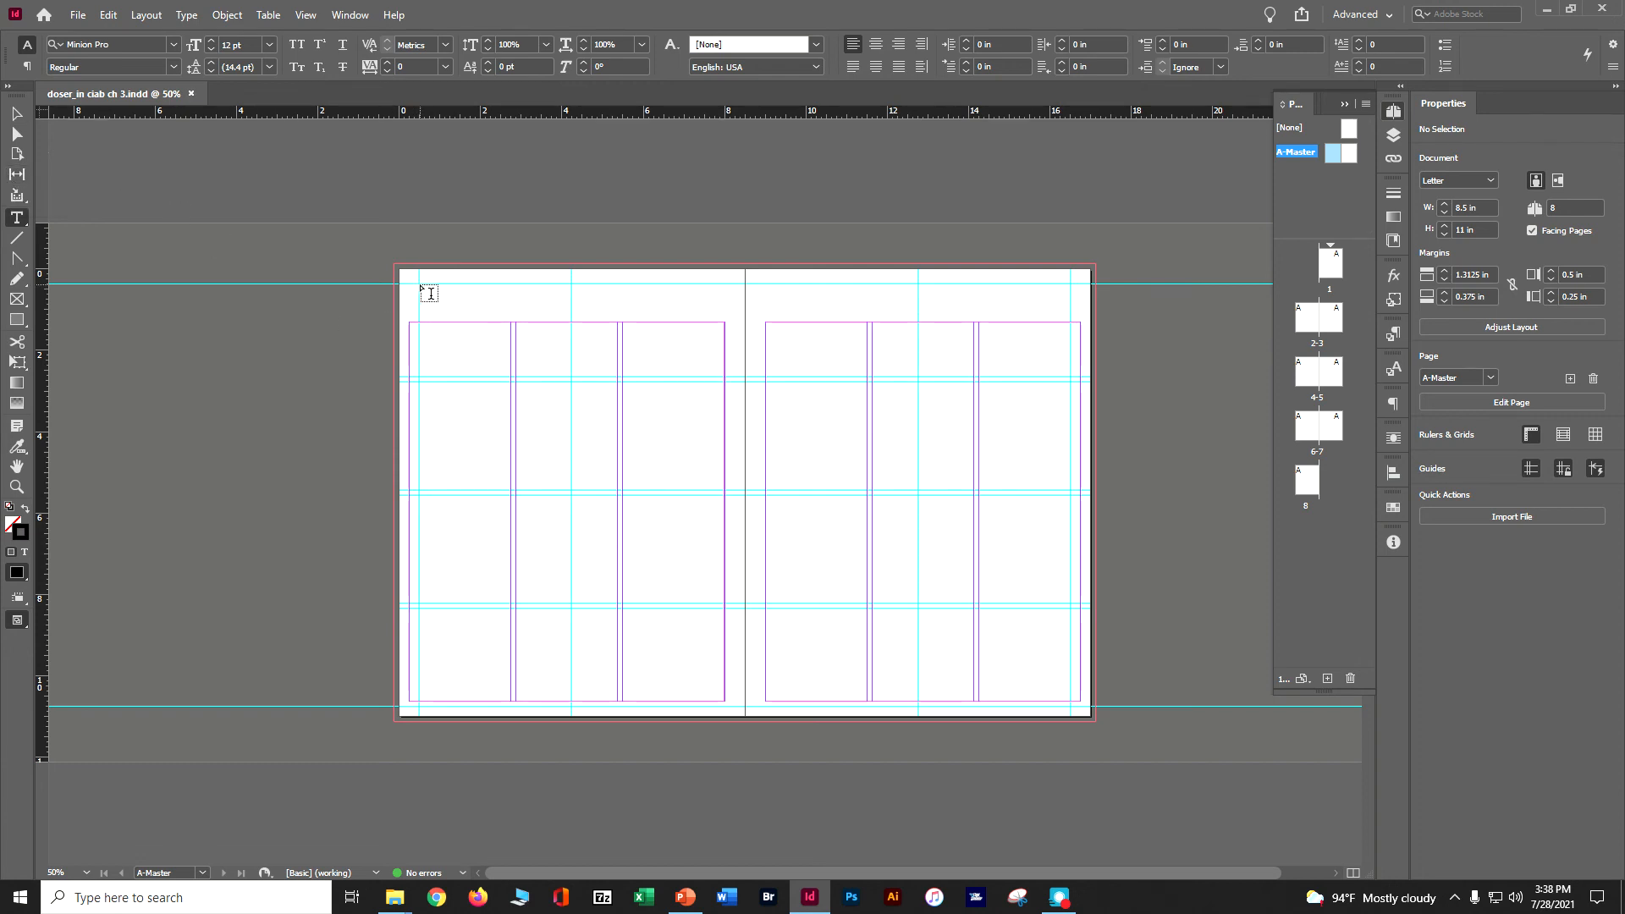
pyautogui.moveTo(420, 284); pyautogui.dragTo(583, 333)
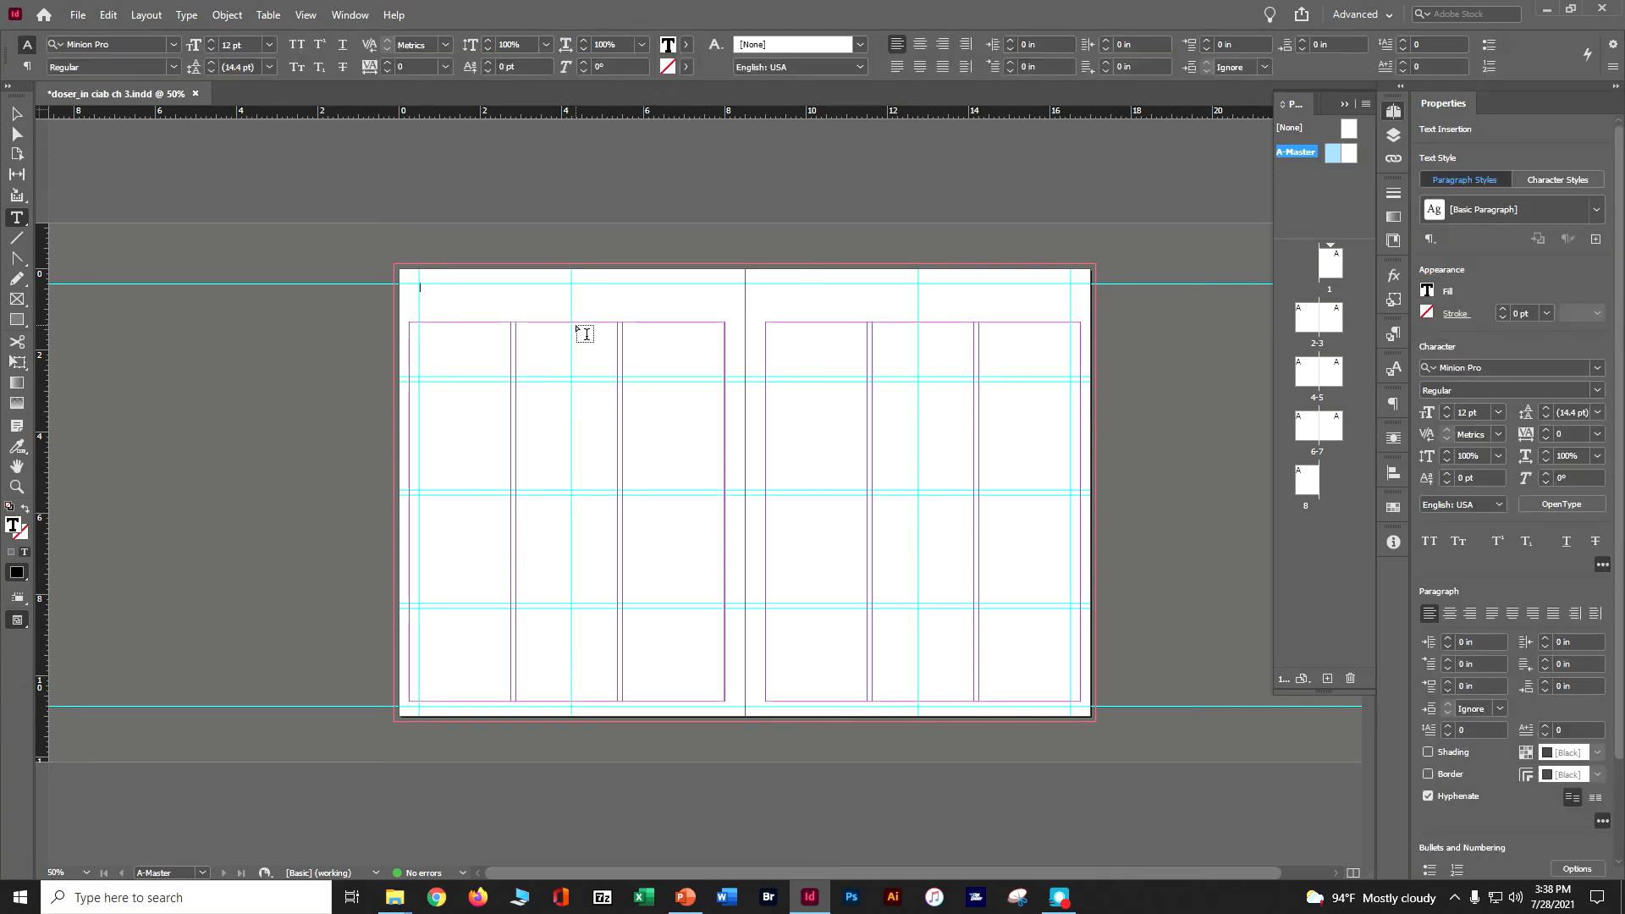
pyautogui.click(193, 15)
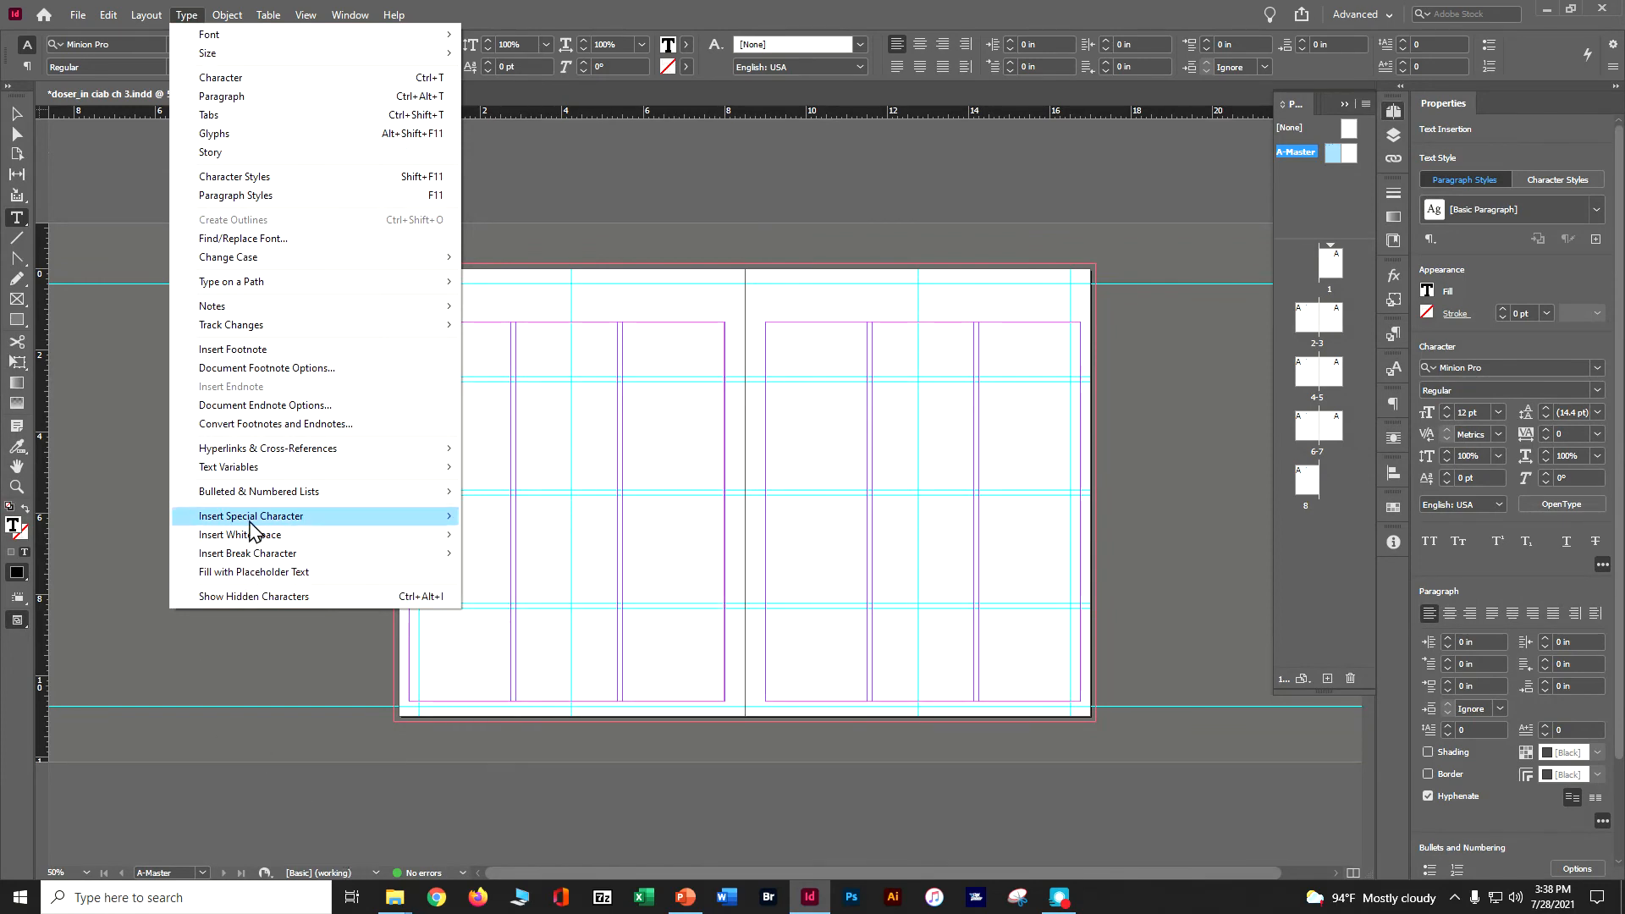
pyautogui.moveTo(251, 521)
pyautogui.moveTo(511, 539)
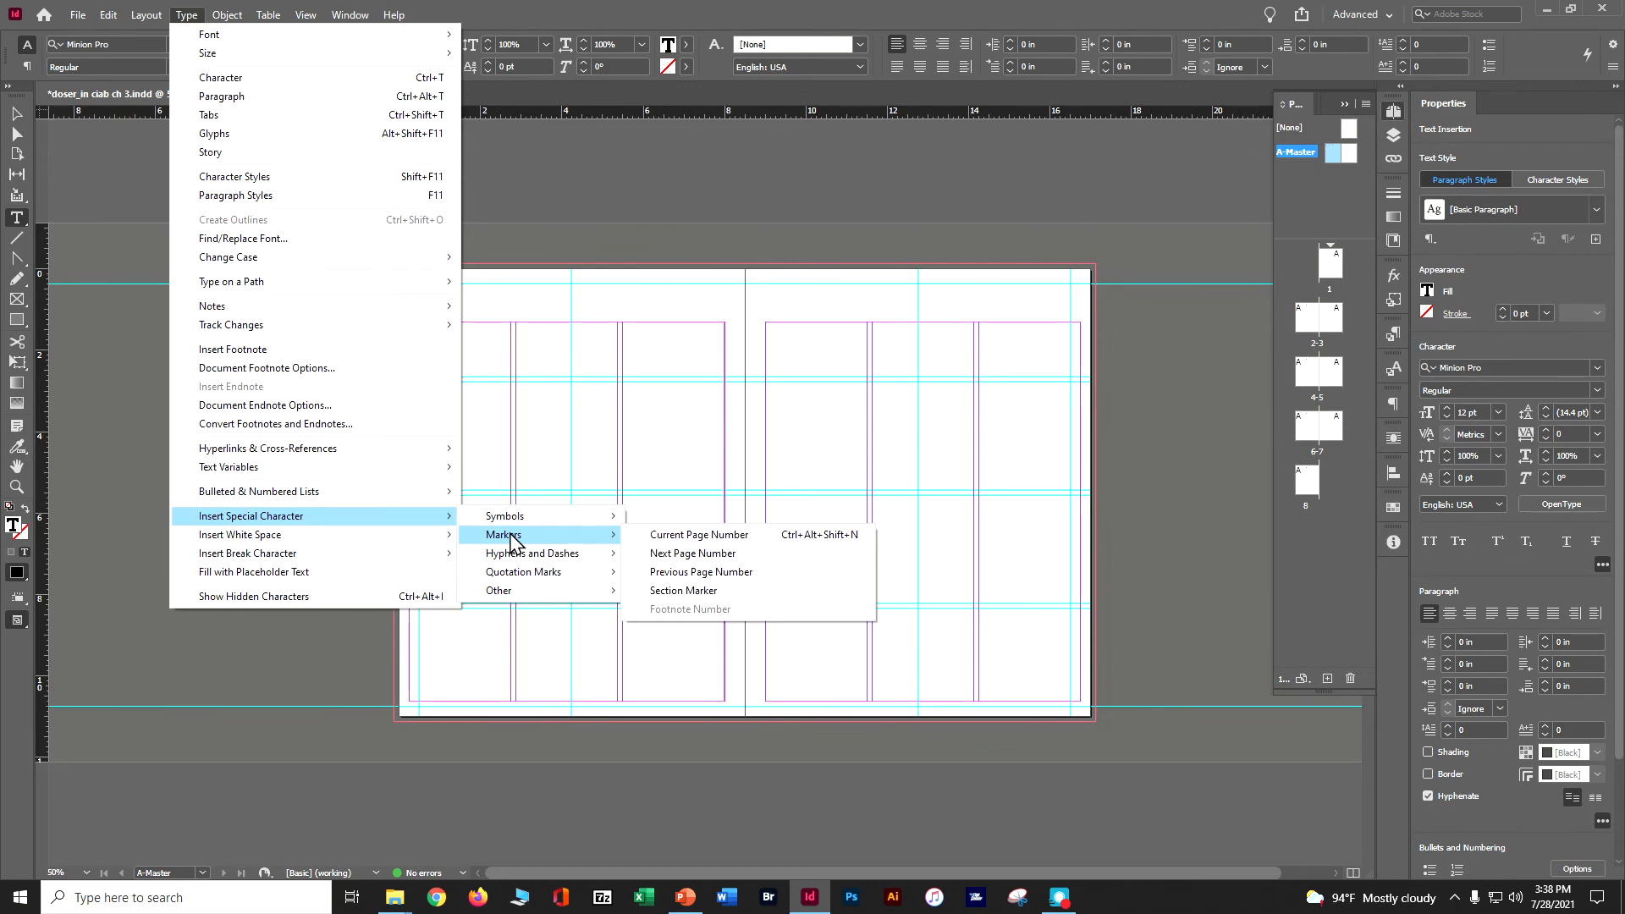
pyautogui.click(684, 539)
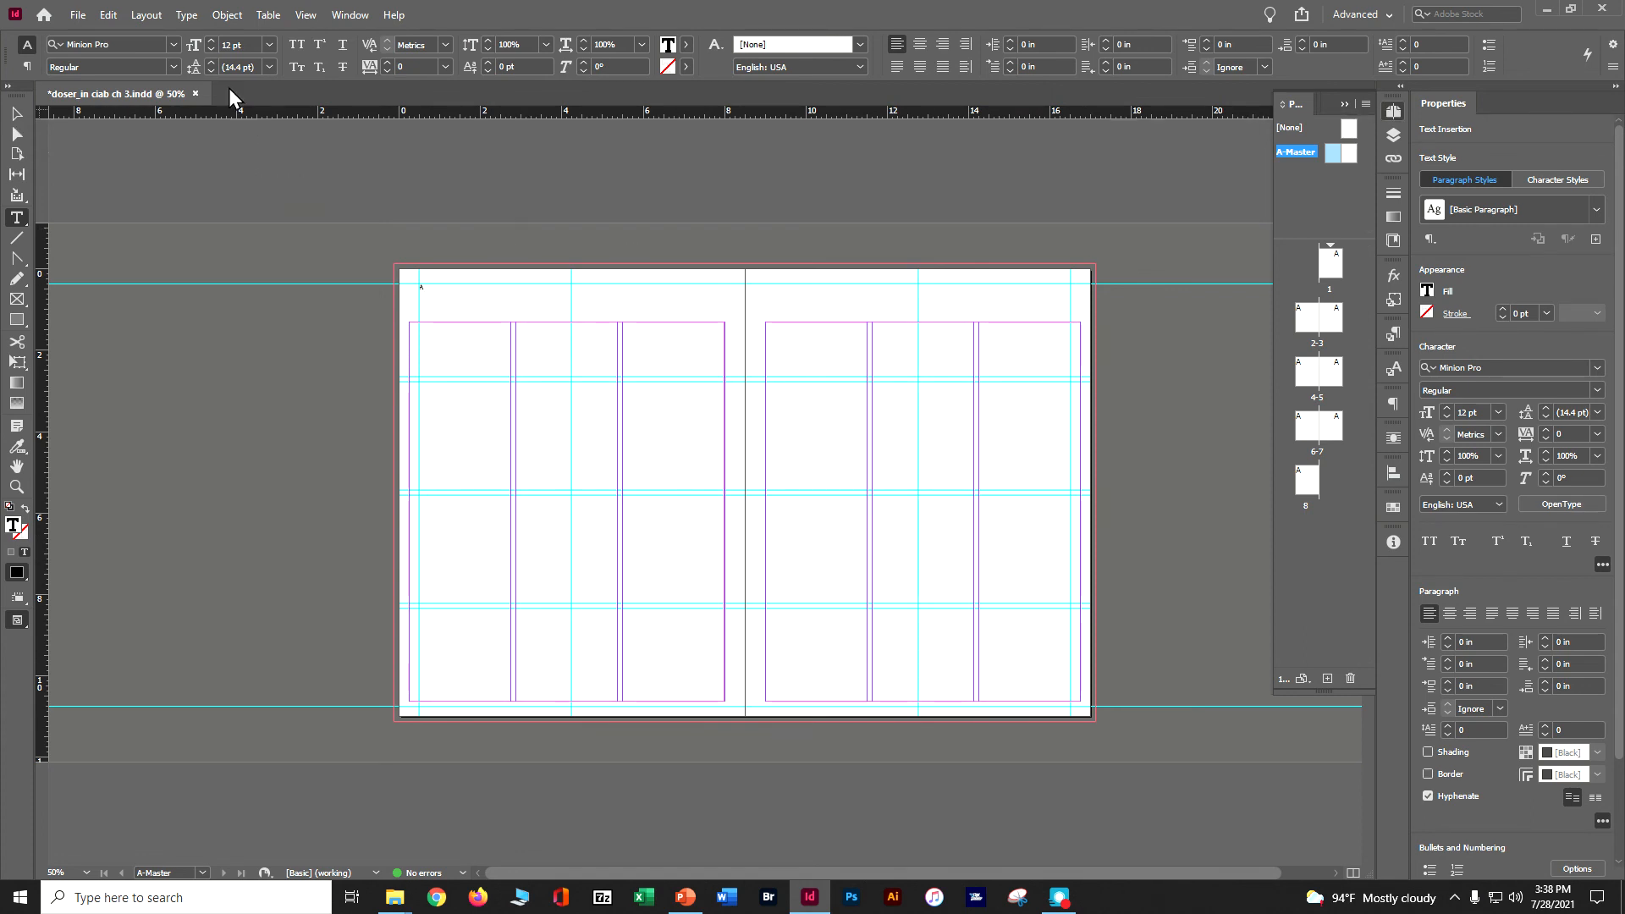
# Insert an em space after the page number marker on the left A-Master page and add the text Garden News.
pyautogui.click(186, 14)
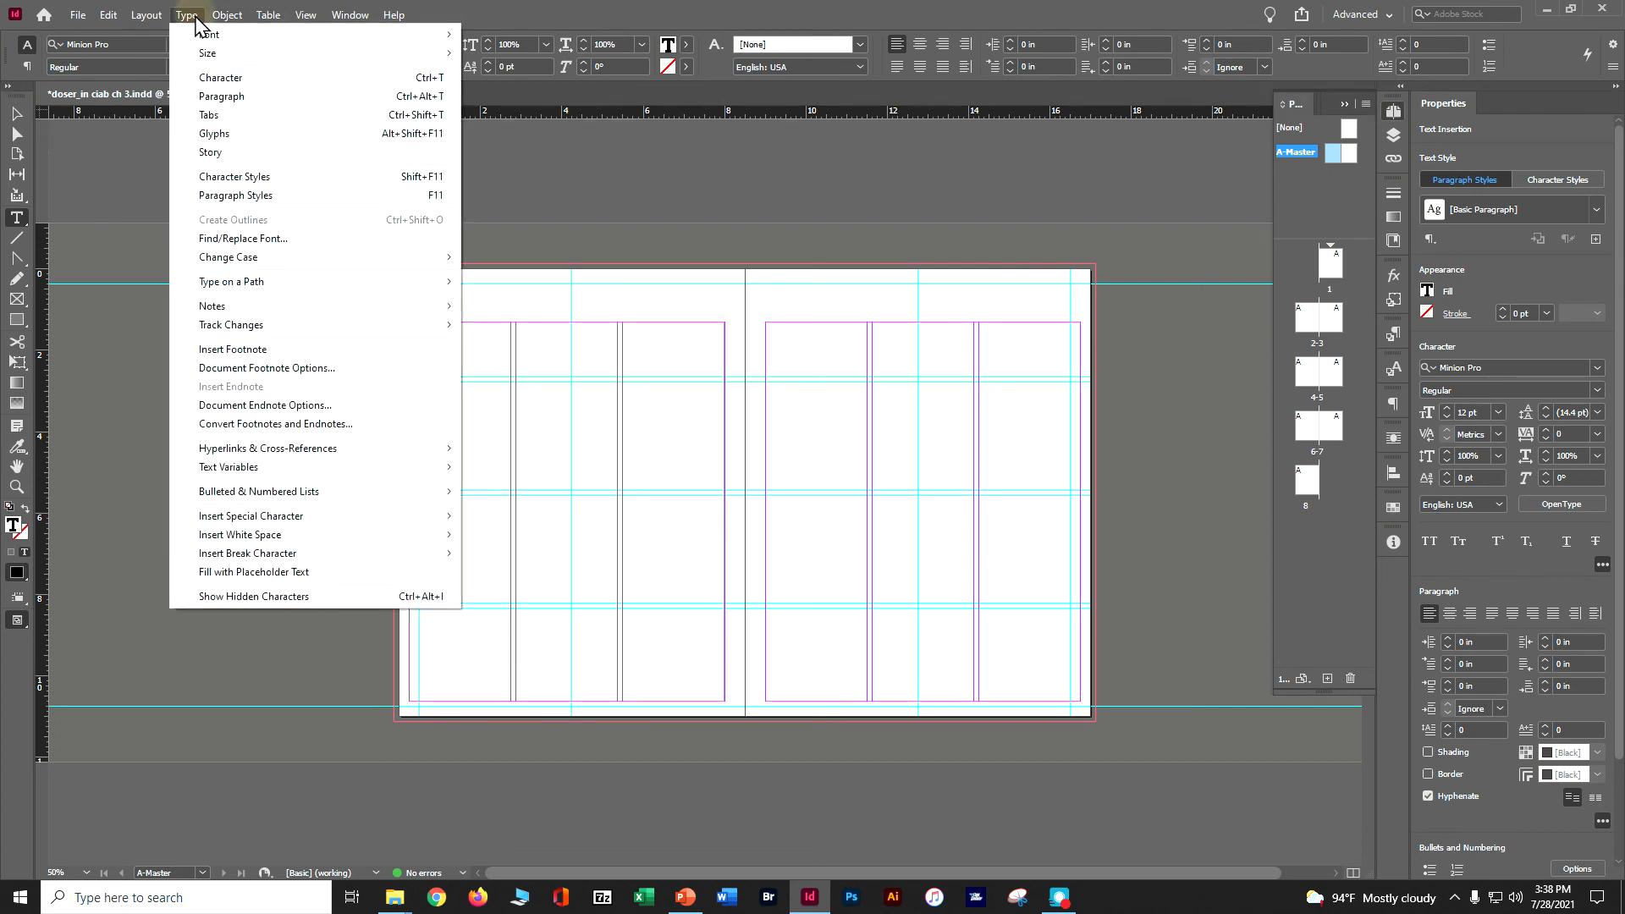
pyautogui.moveTo(237, 535)
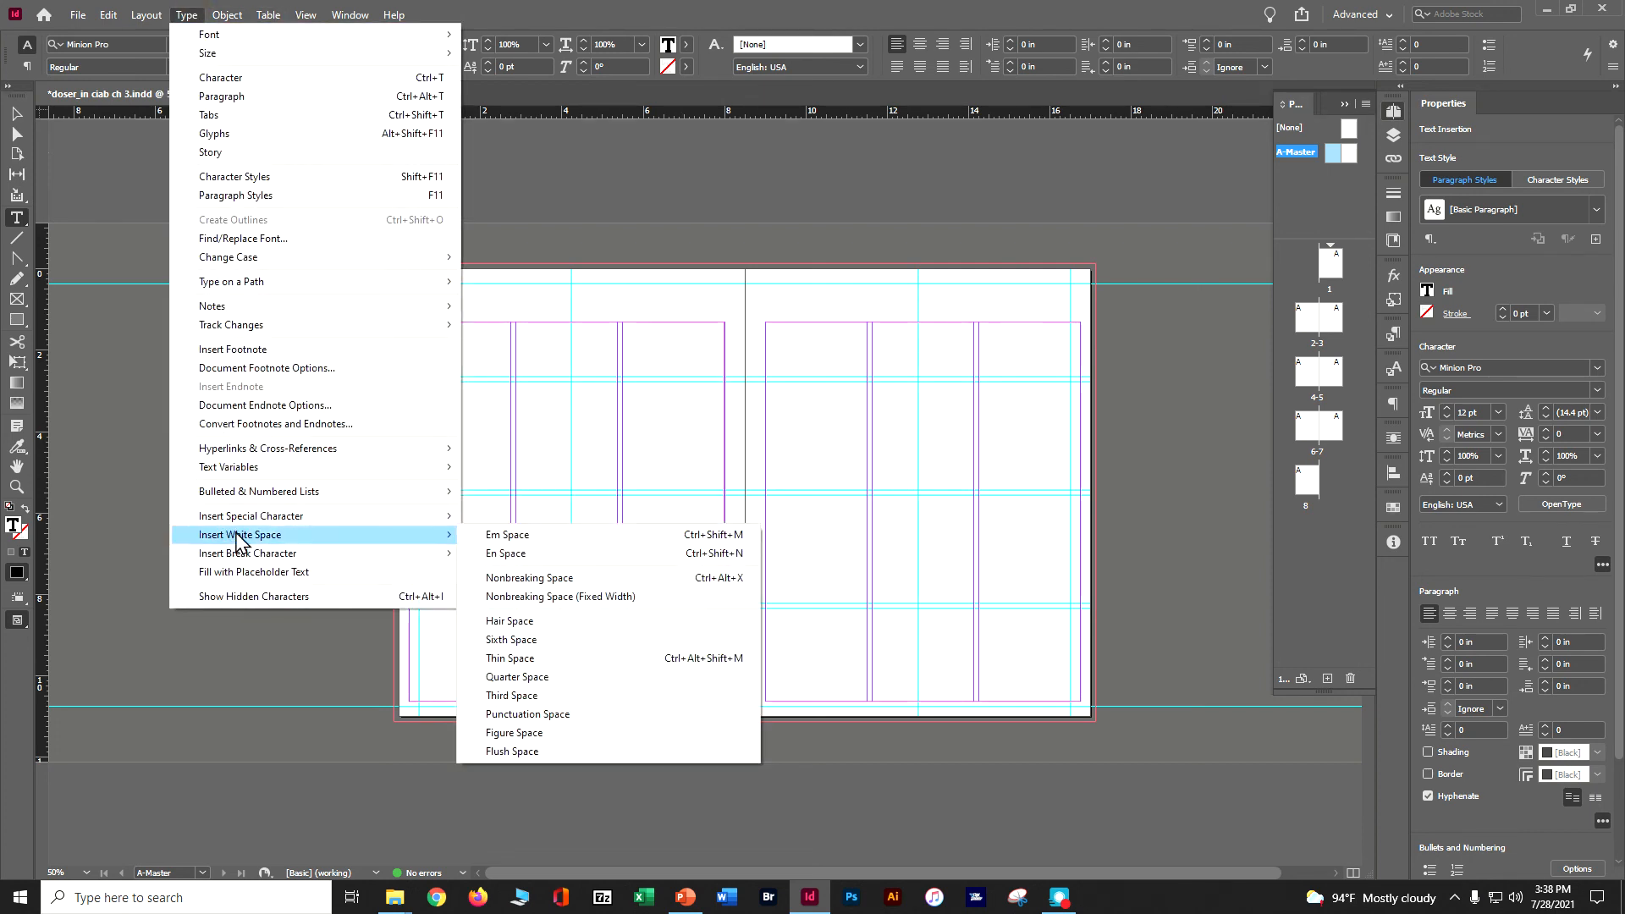
pyautogui.click(539, 535)
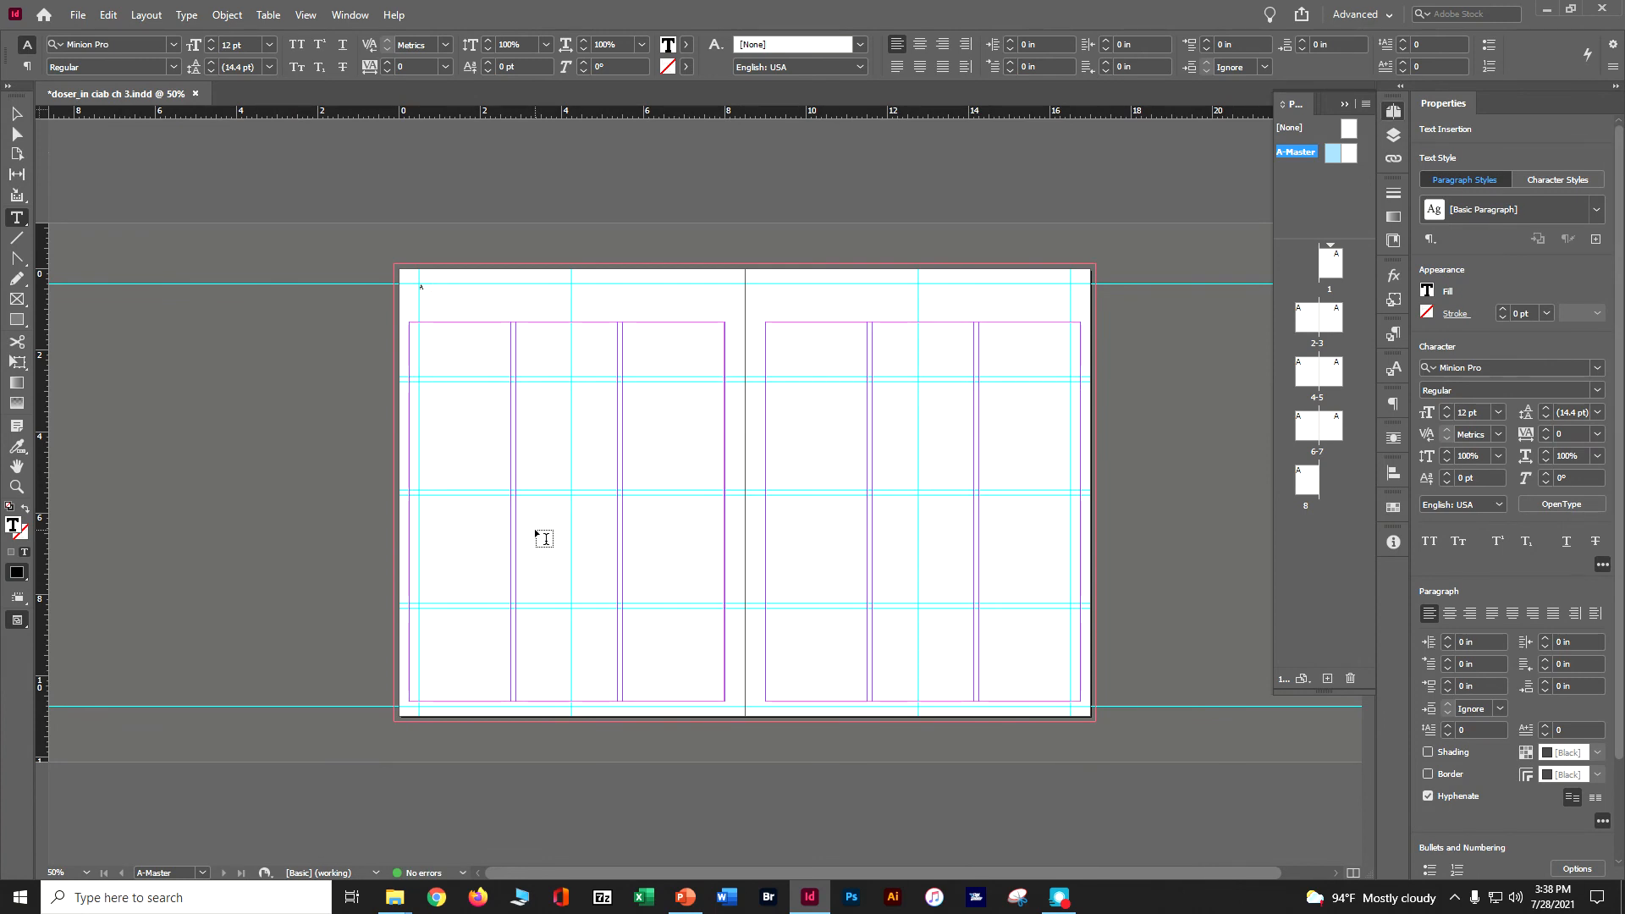
pyautogui.write('Garden News')
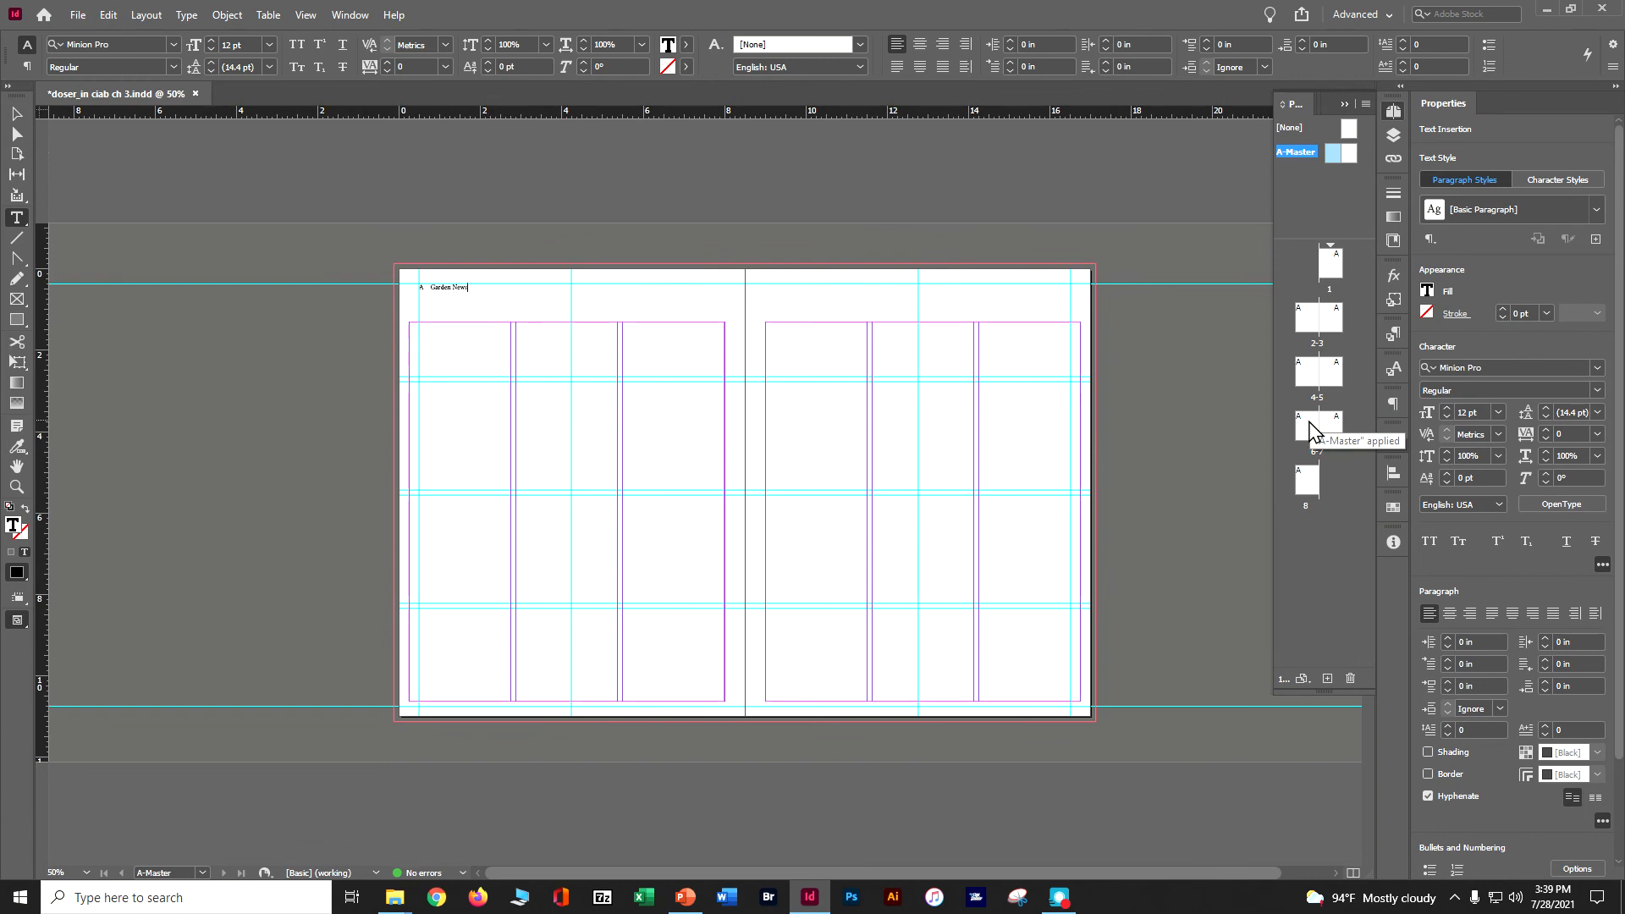
pyautogui.press('Escape')
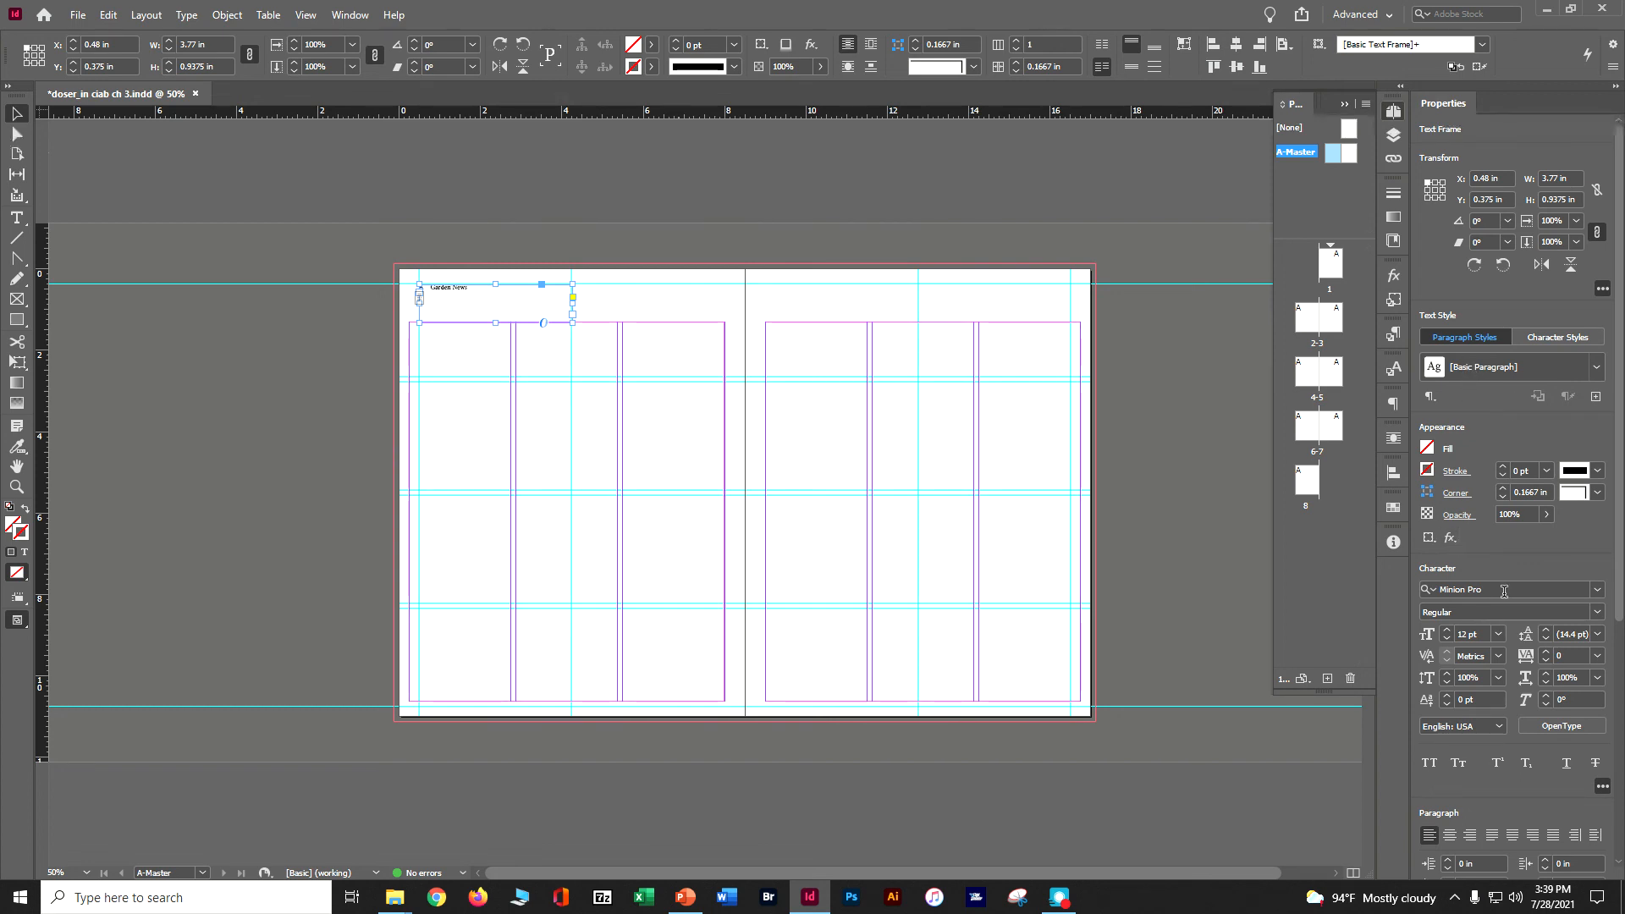
# Set the font of the header text frame on the left A-Master page to Myriad Pro Bold.
pyautogui.click(1598, 590)
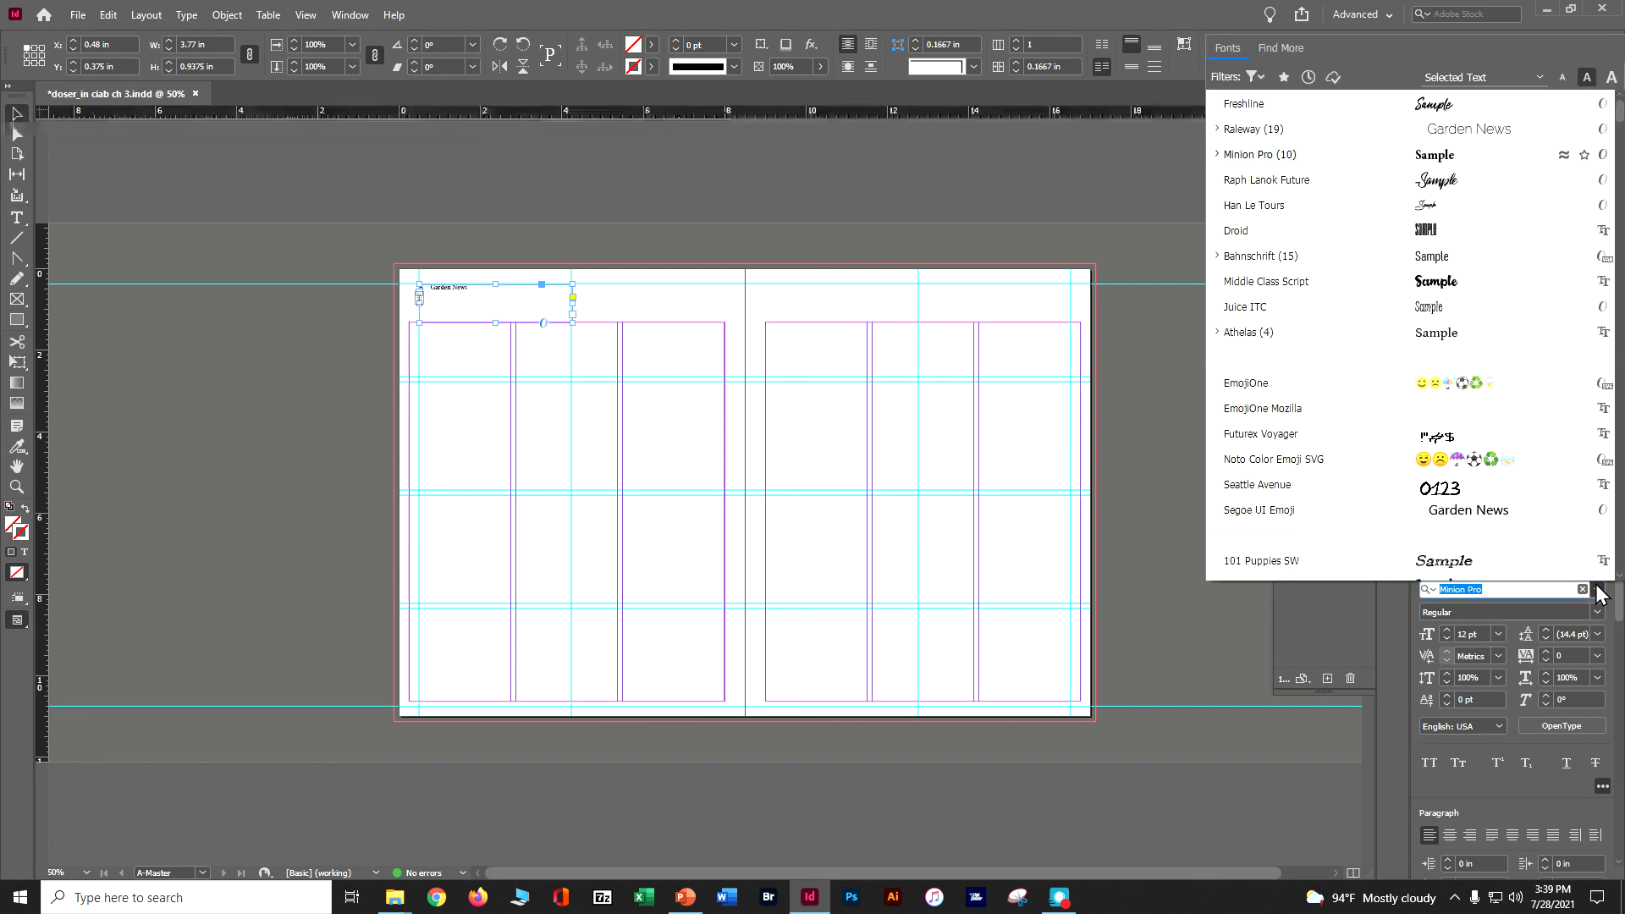
pyautogui.write('myr')
pyautogui.press('BackSpace')
pyautogui.press('BackSpace')
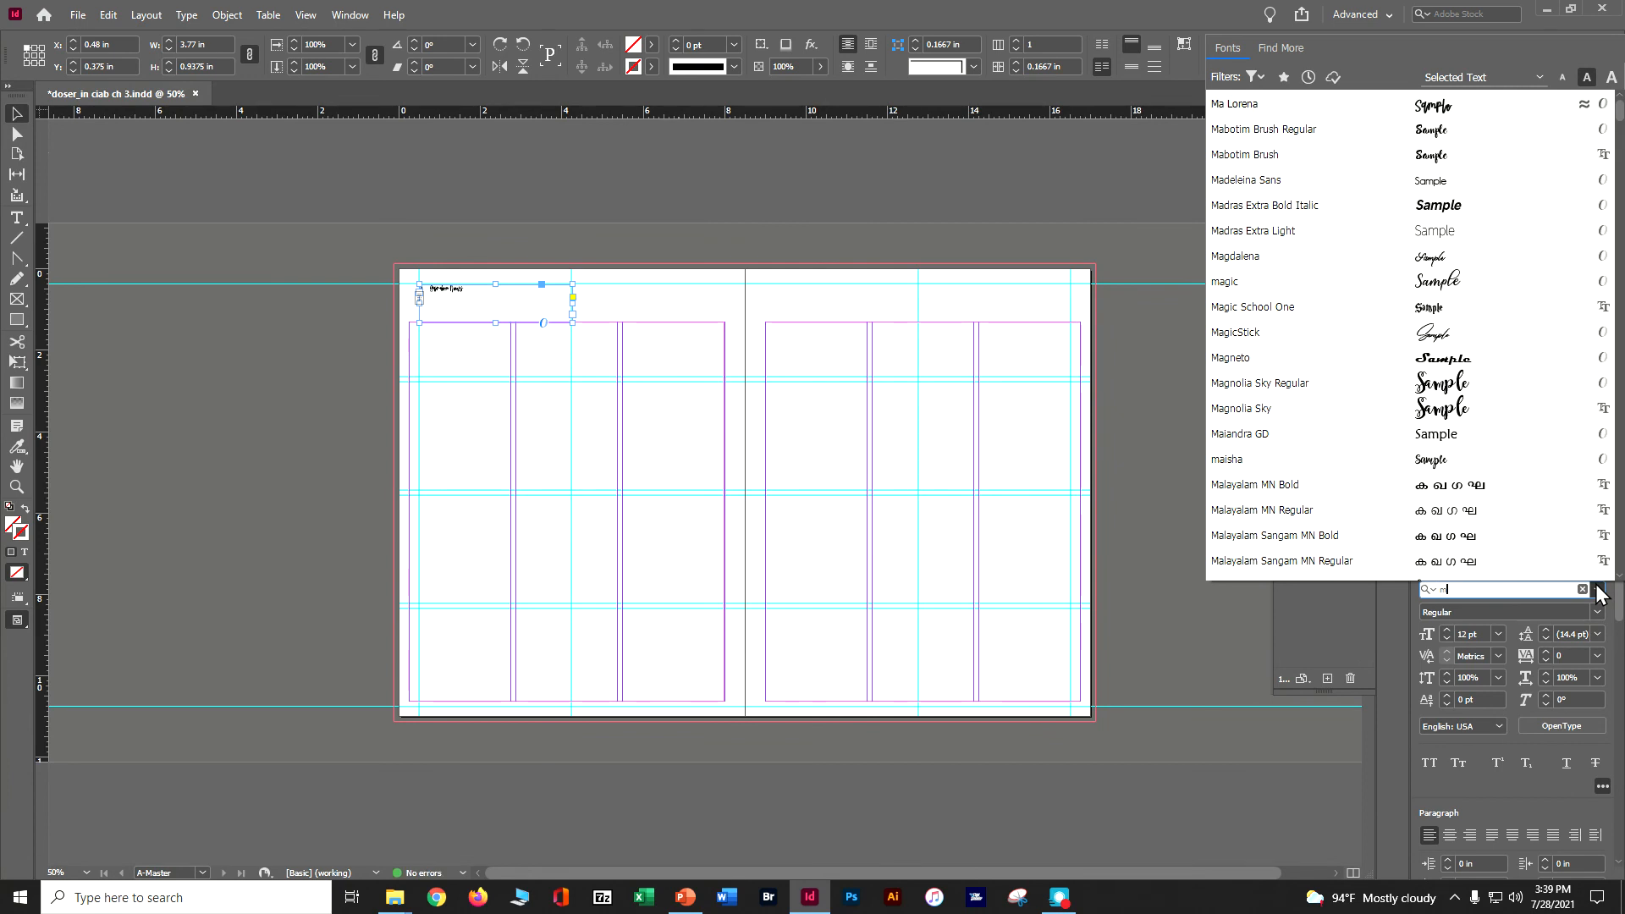
pyautogui.write('yr')
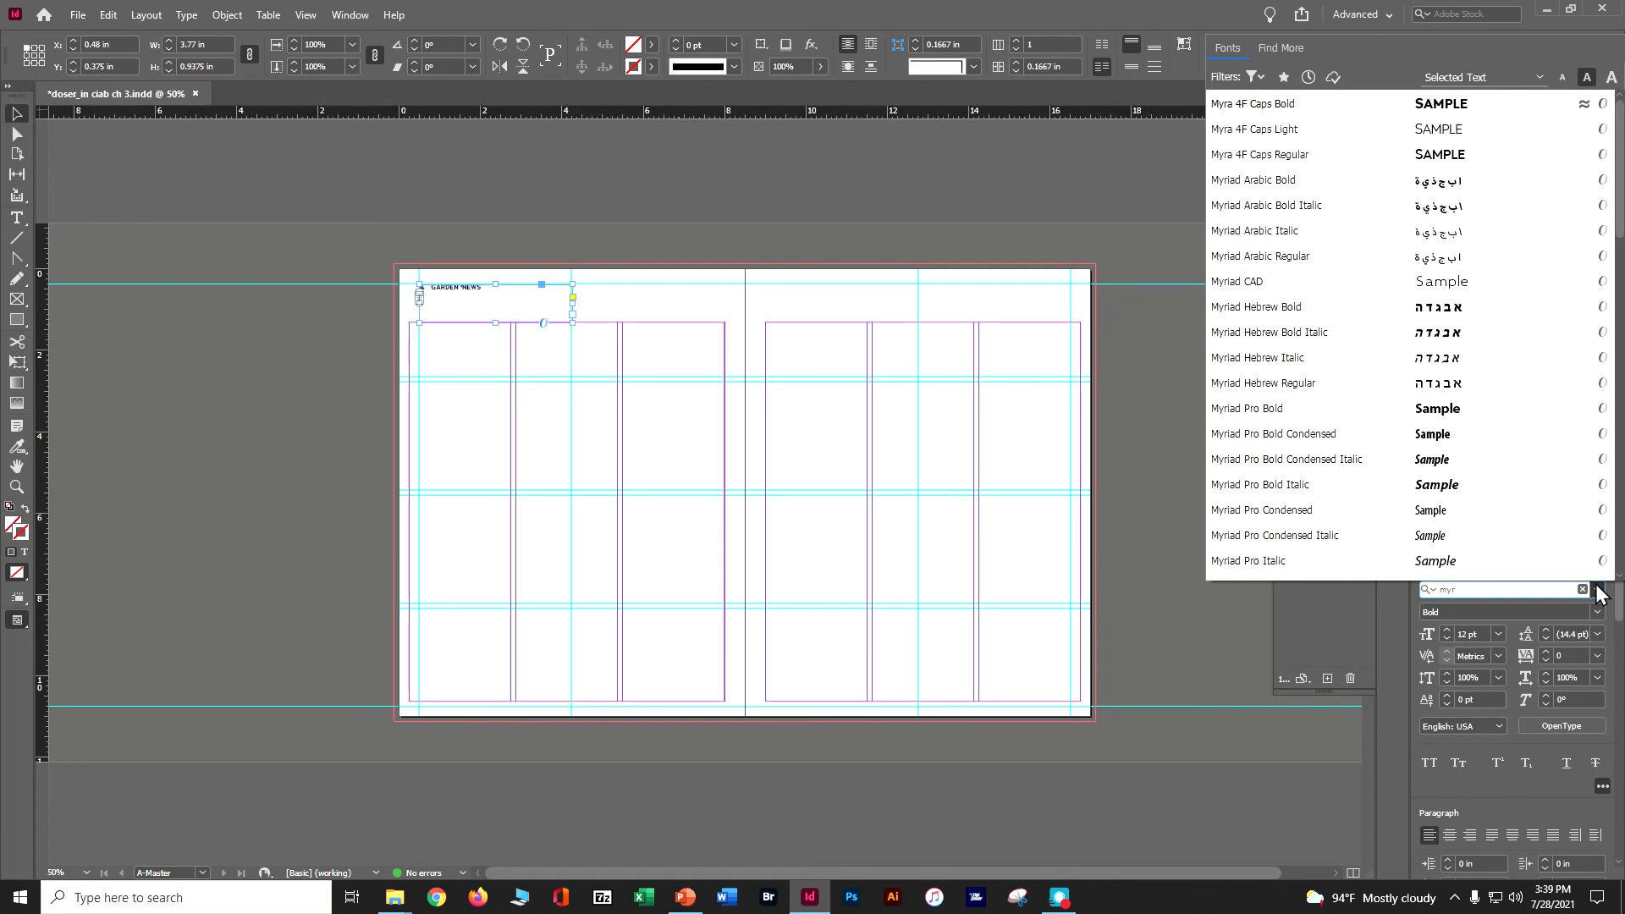
pyautogui.click(1340, 410)
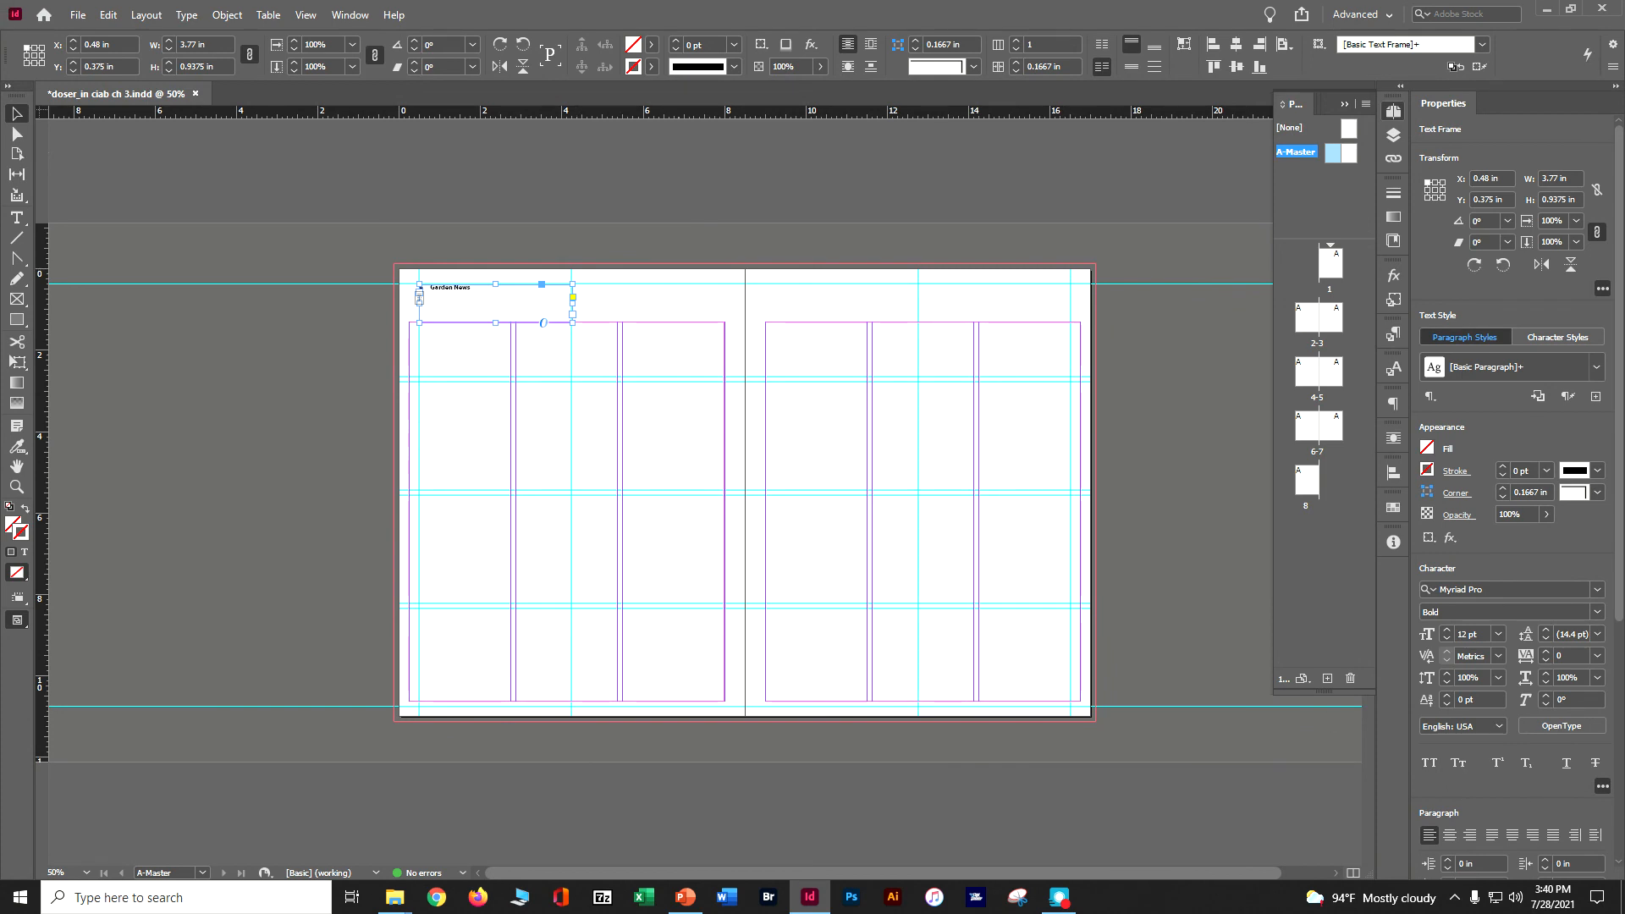
# Change the case of the Garden News header text to UPPERCASE.
pyautogui.click(182, 15)
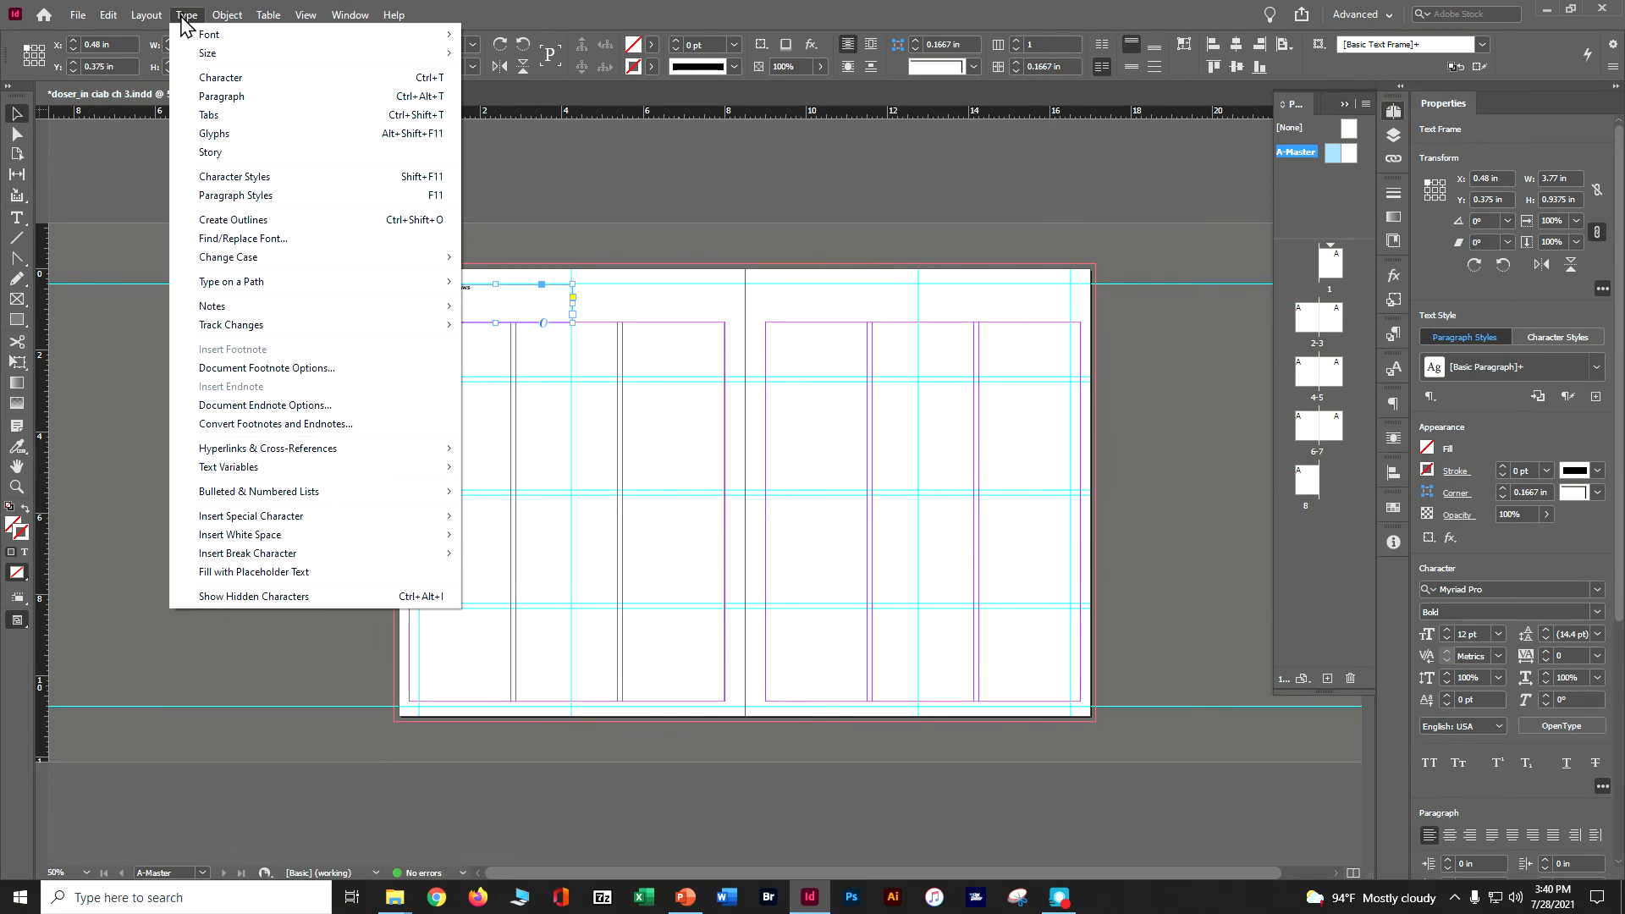
pyautogui.moveTo(248, 263)
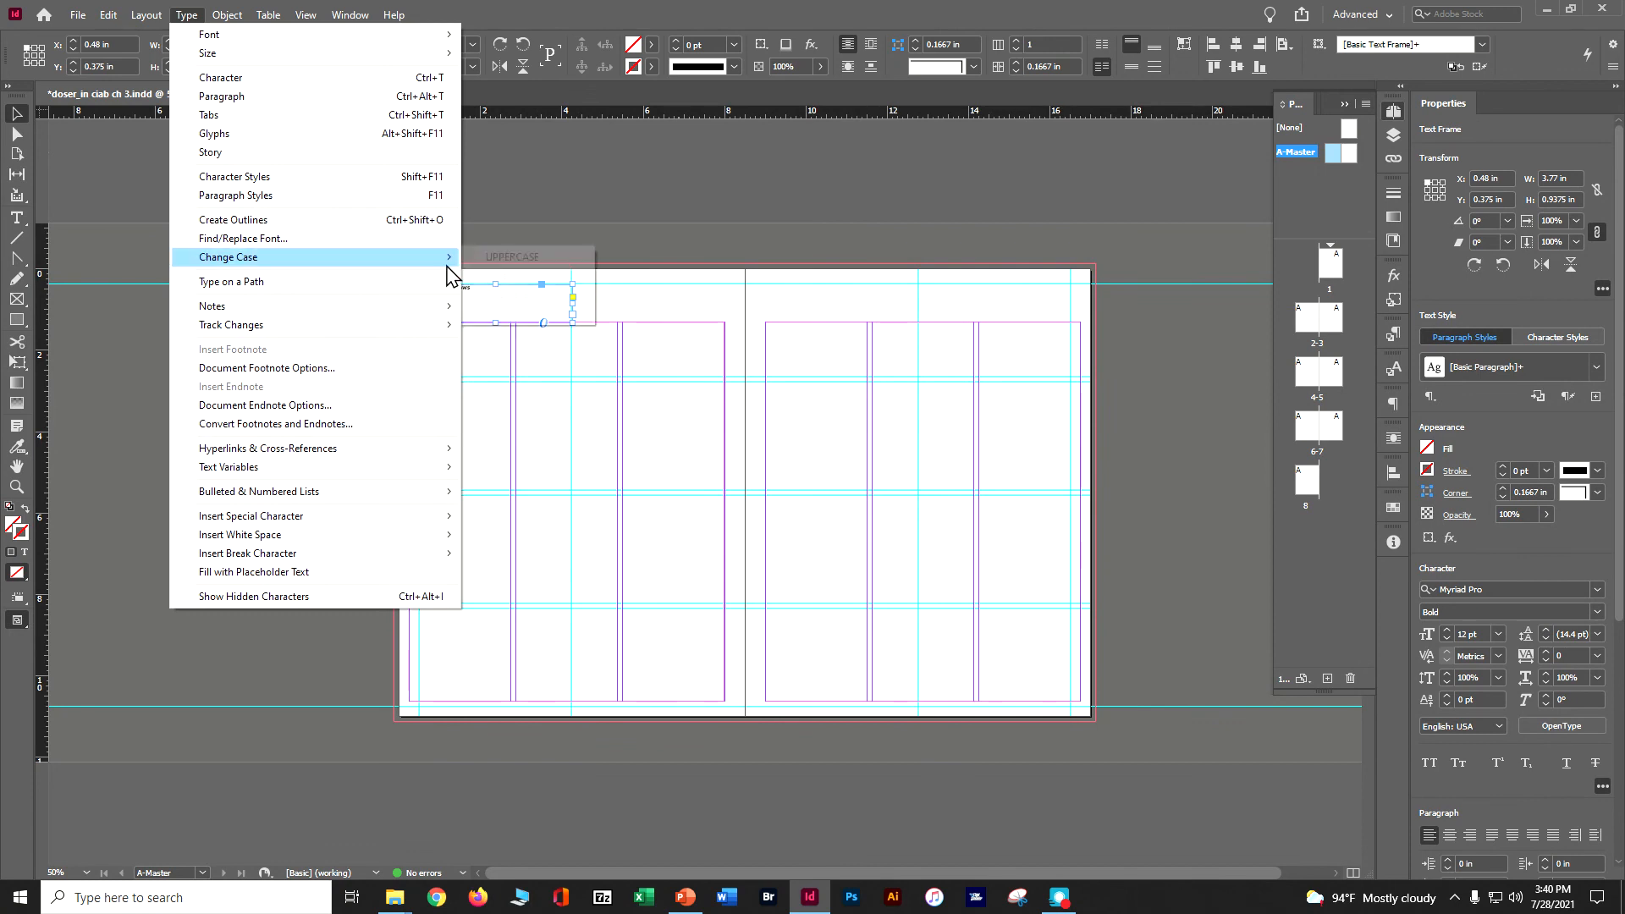
pyautogui.click(482, 259)
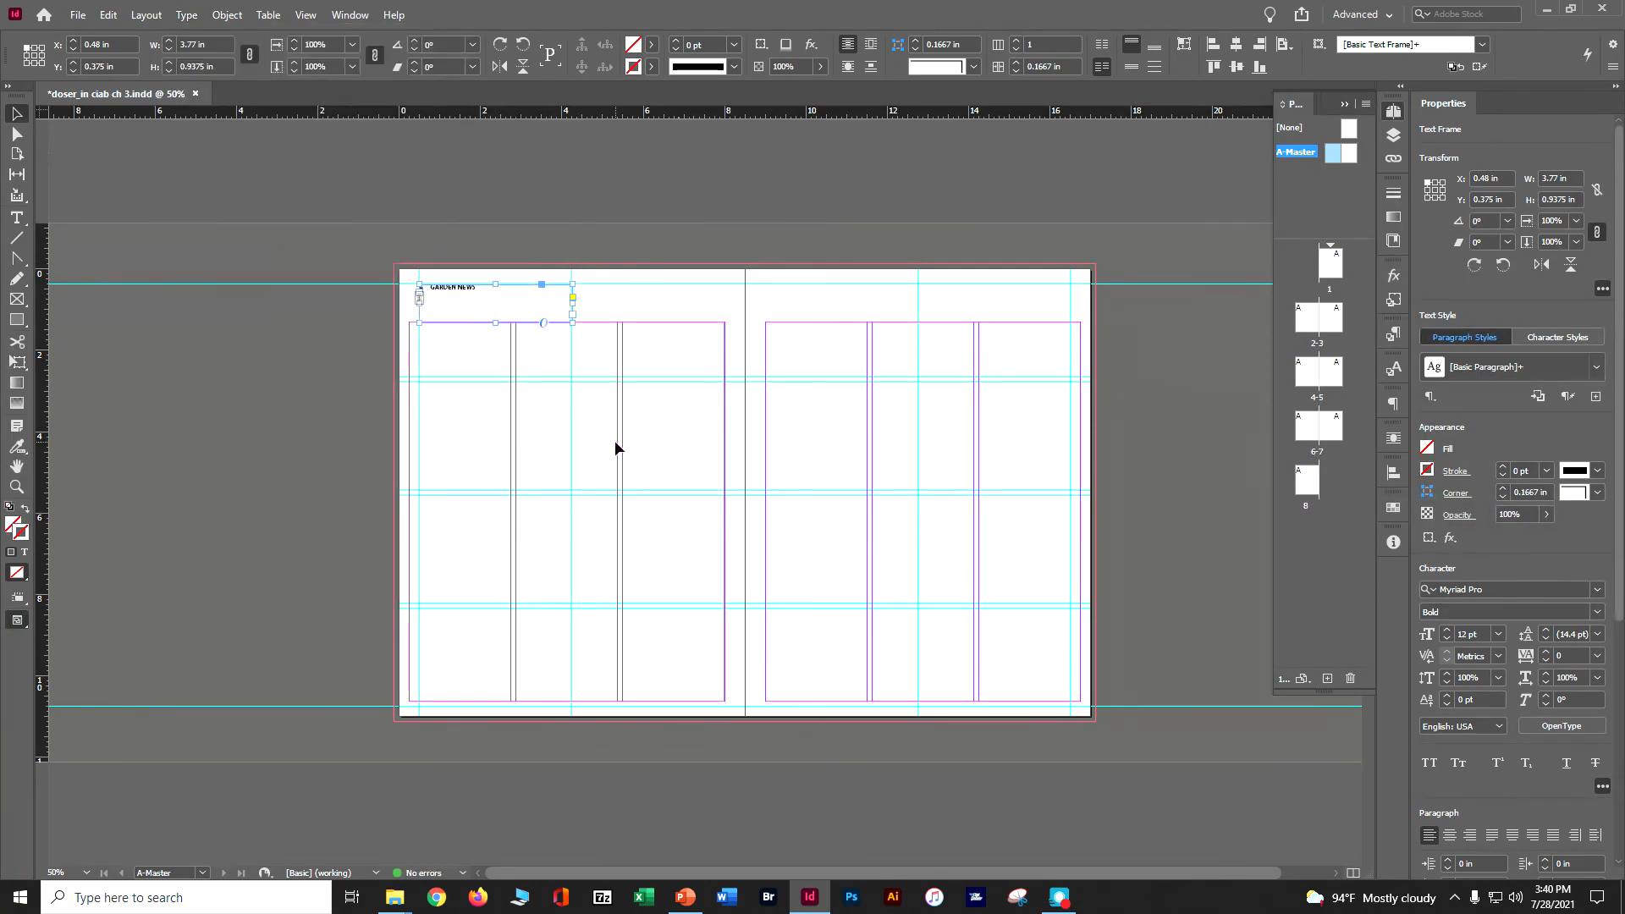
# In the header frame's Text Frame Options, unlink the inset spacing and set the left and right insets to 0.125 in.
pyautogui.click(223, 15)
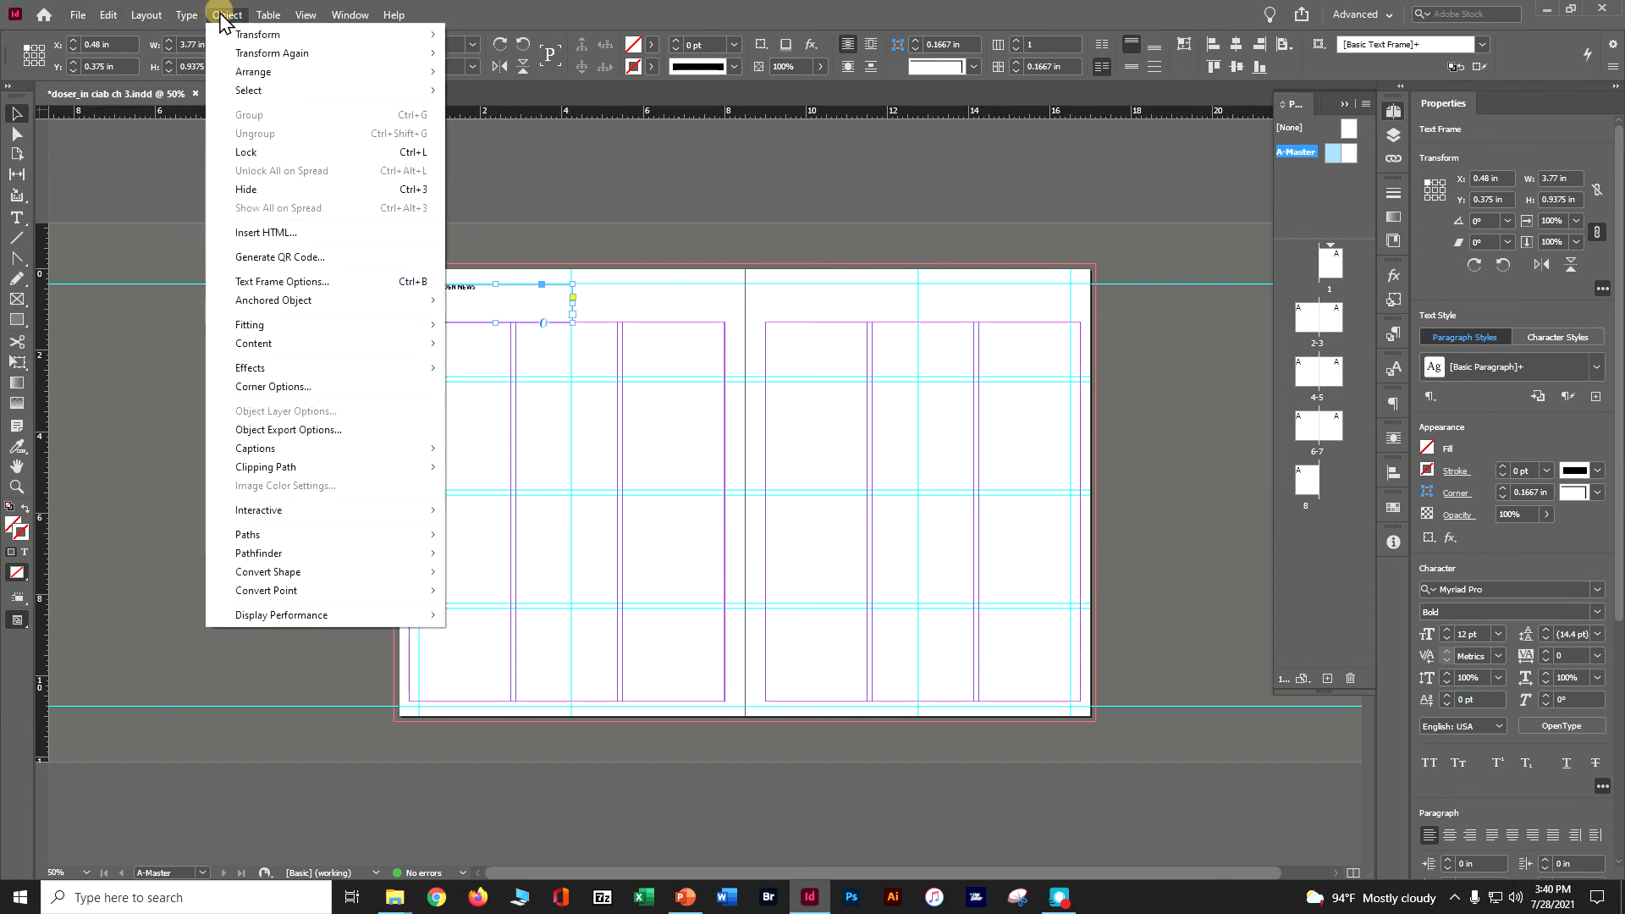
pyautogui.click(320, 281)
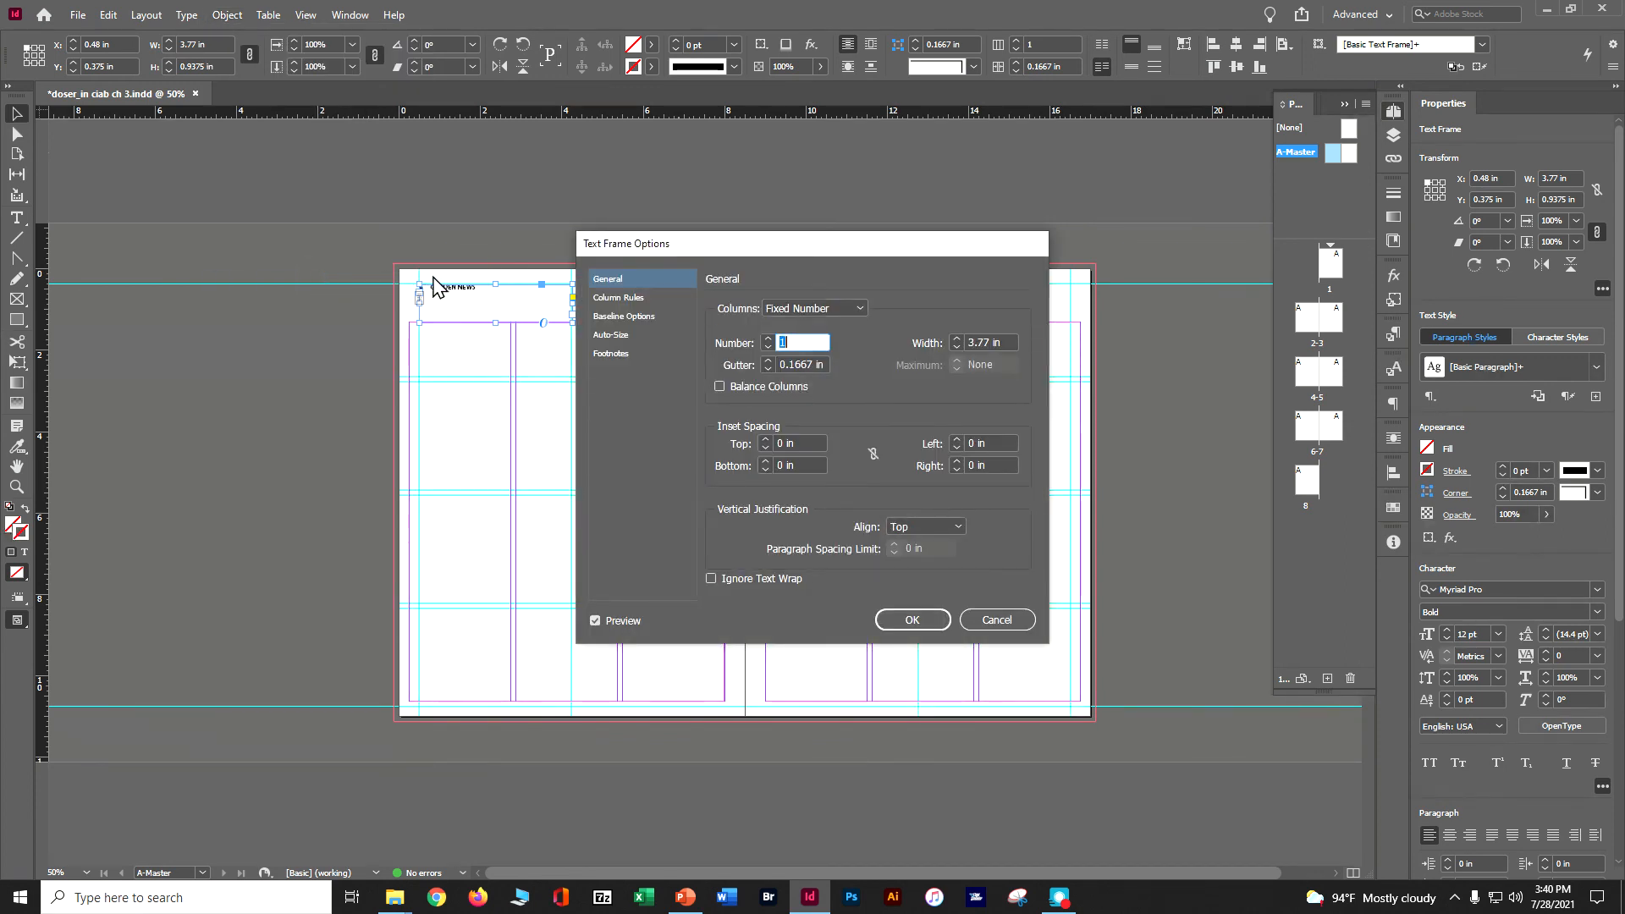
pyautogui.click(874, 454)
pyautogui.click(876, 460)
pyautogui.click(940, 444)
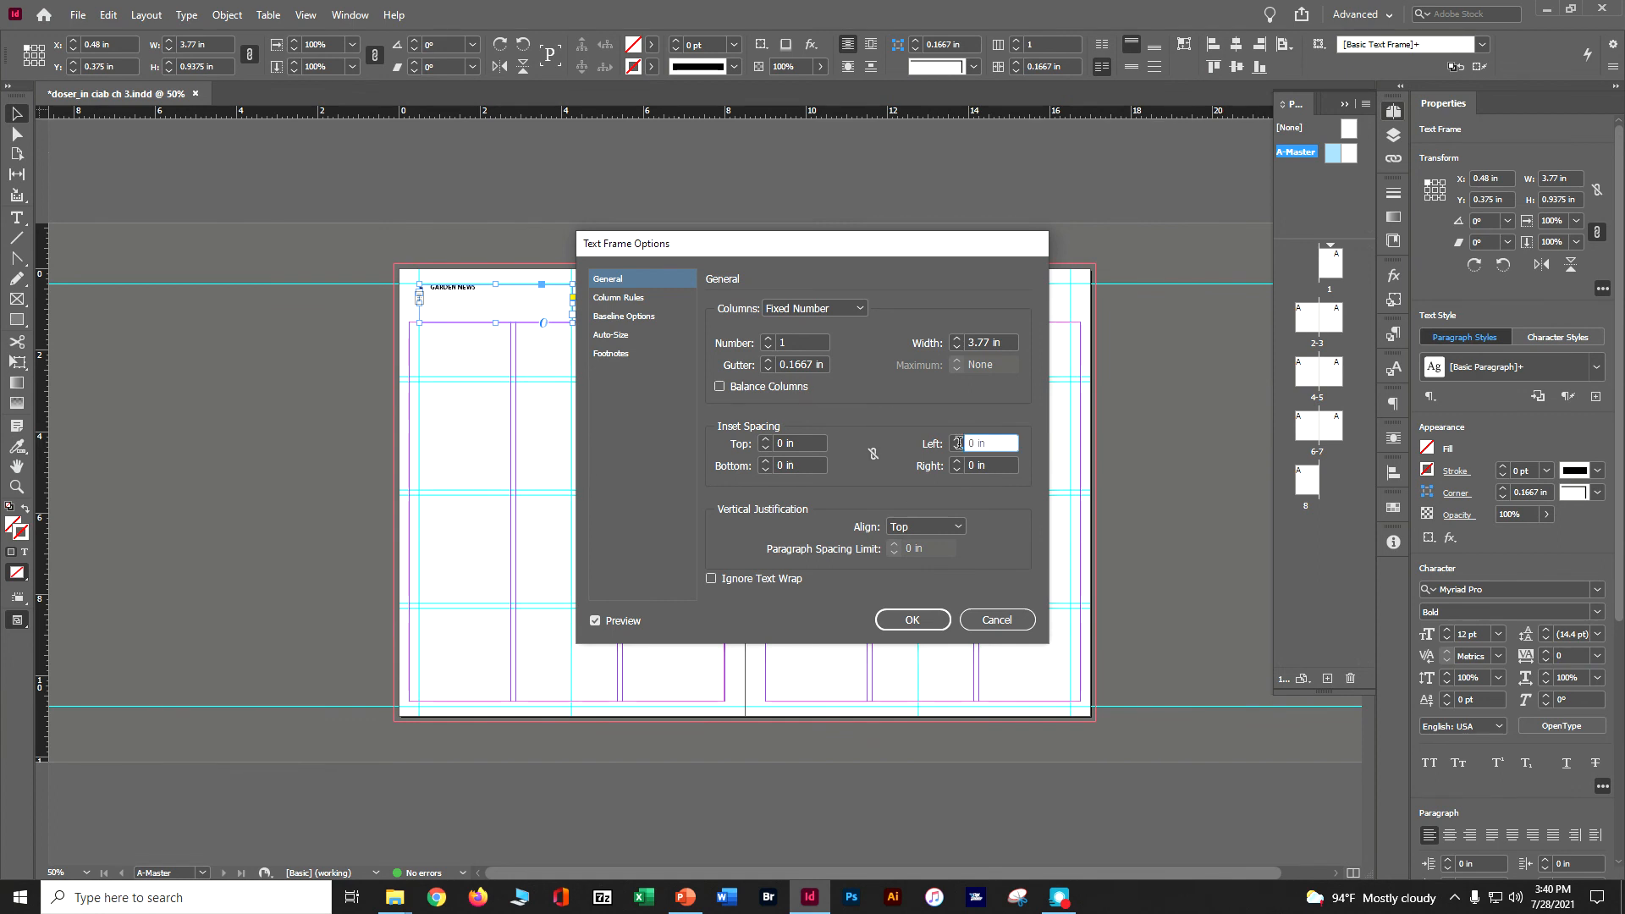
pyautogui.write('.125')
pyautogui.press('Tab')
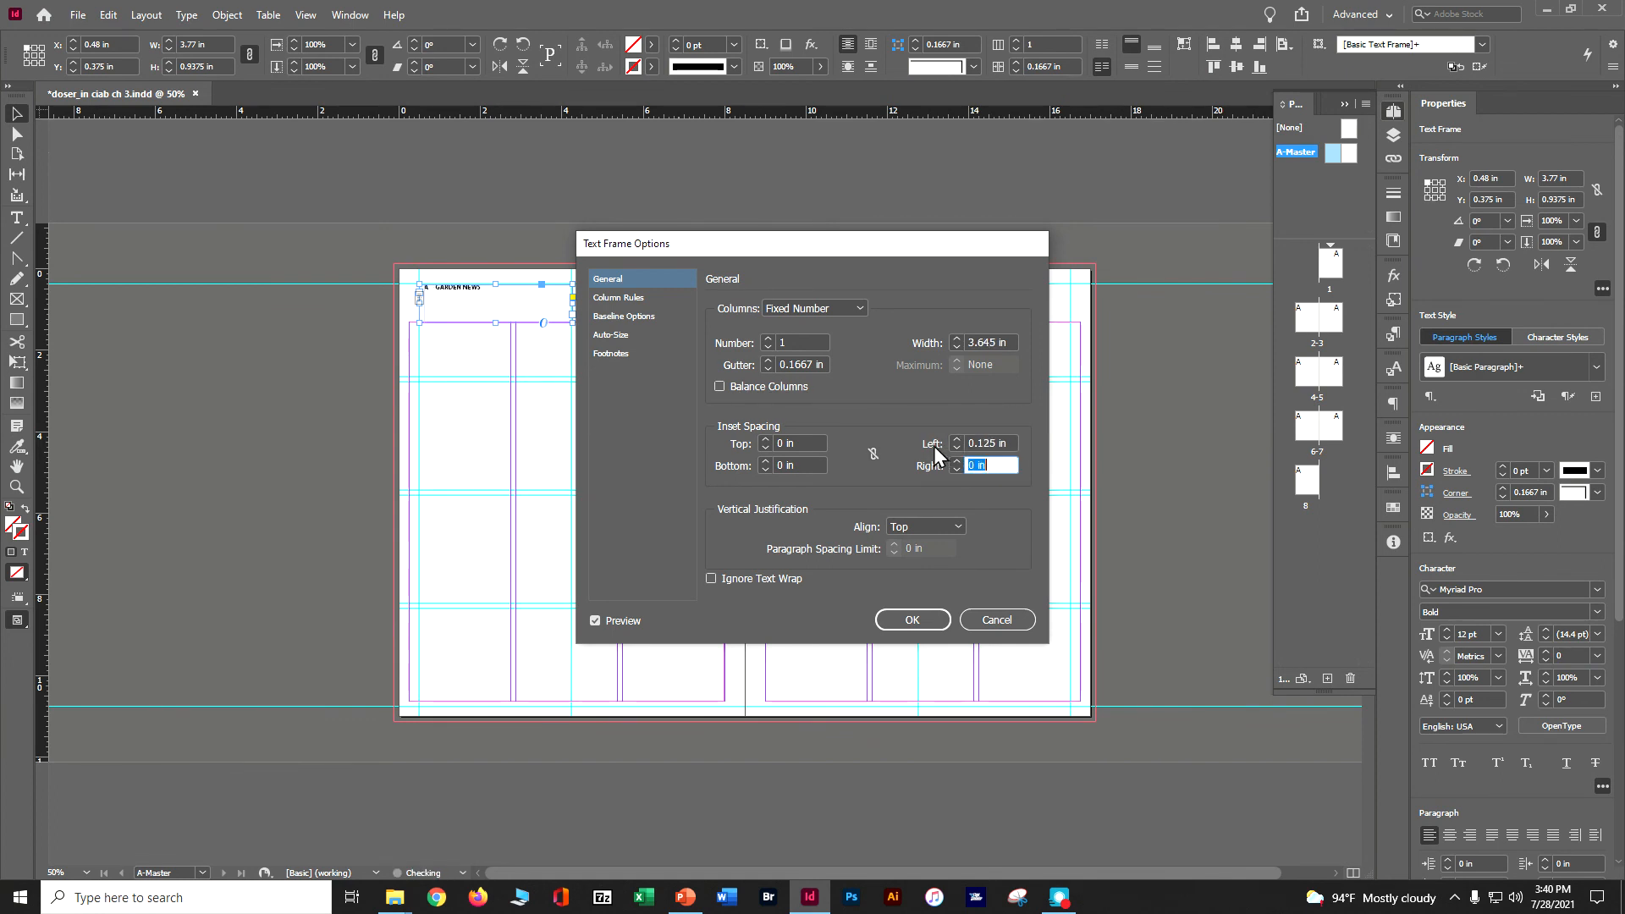
pyautogui.write('.125')
# Set the header frame's vertical justification to Center and apply the text frame options.
pyautogui.click(896, 526)
pyautogui.click(901, 559)
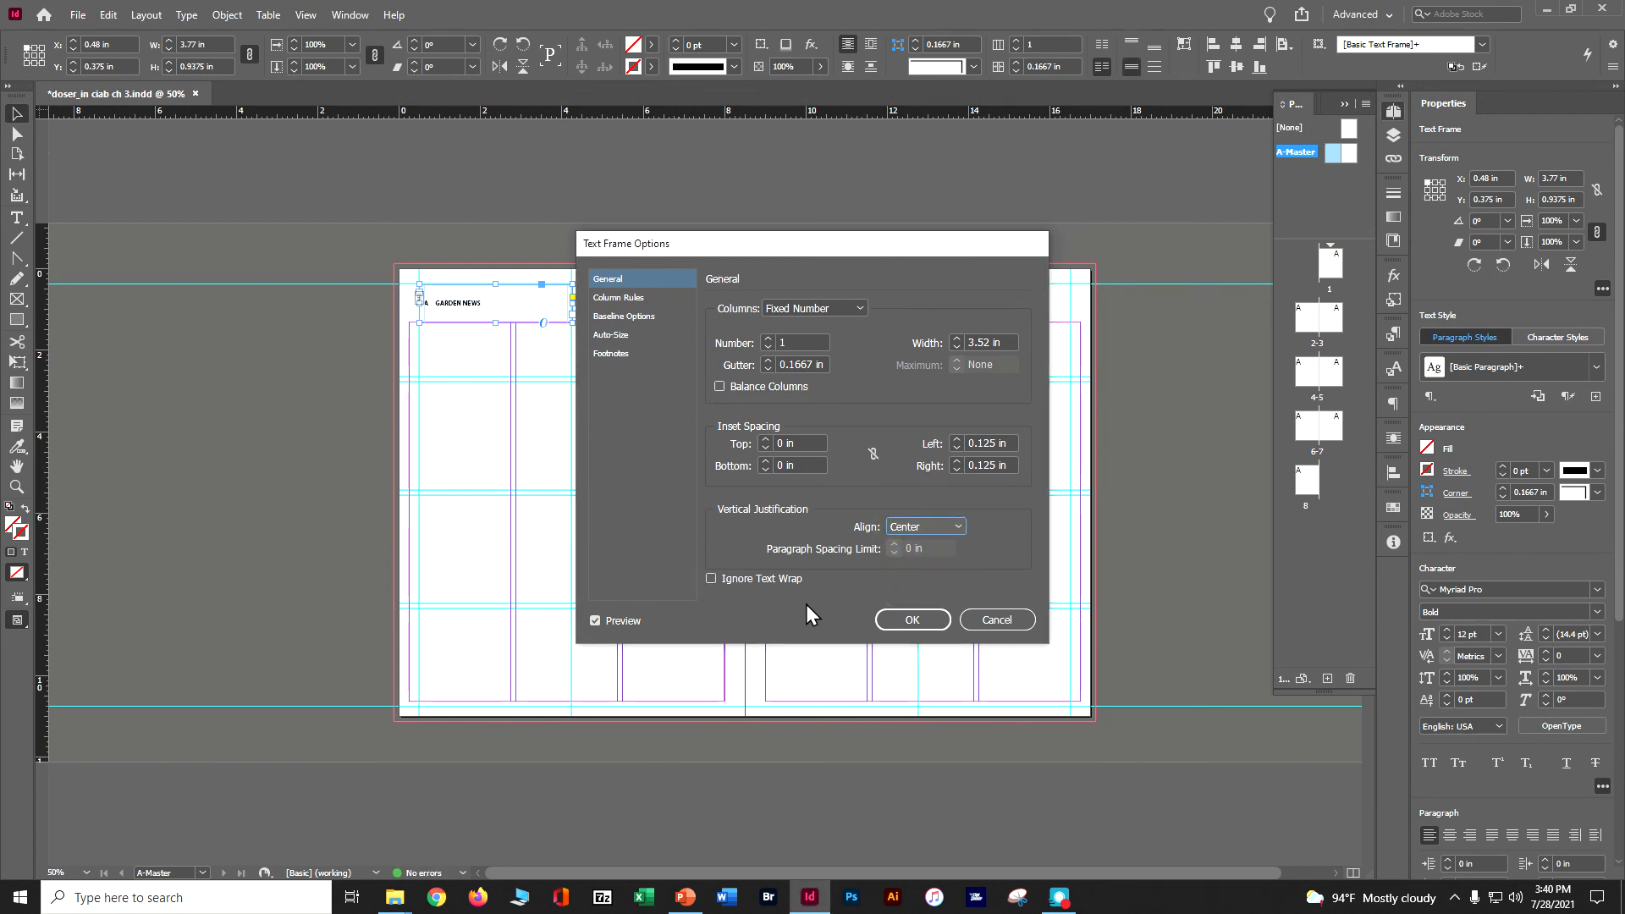
pyautogui.click(890, 628)
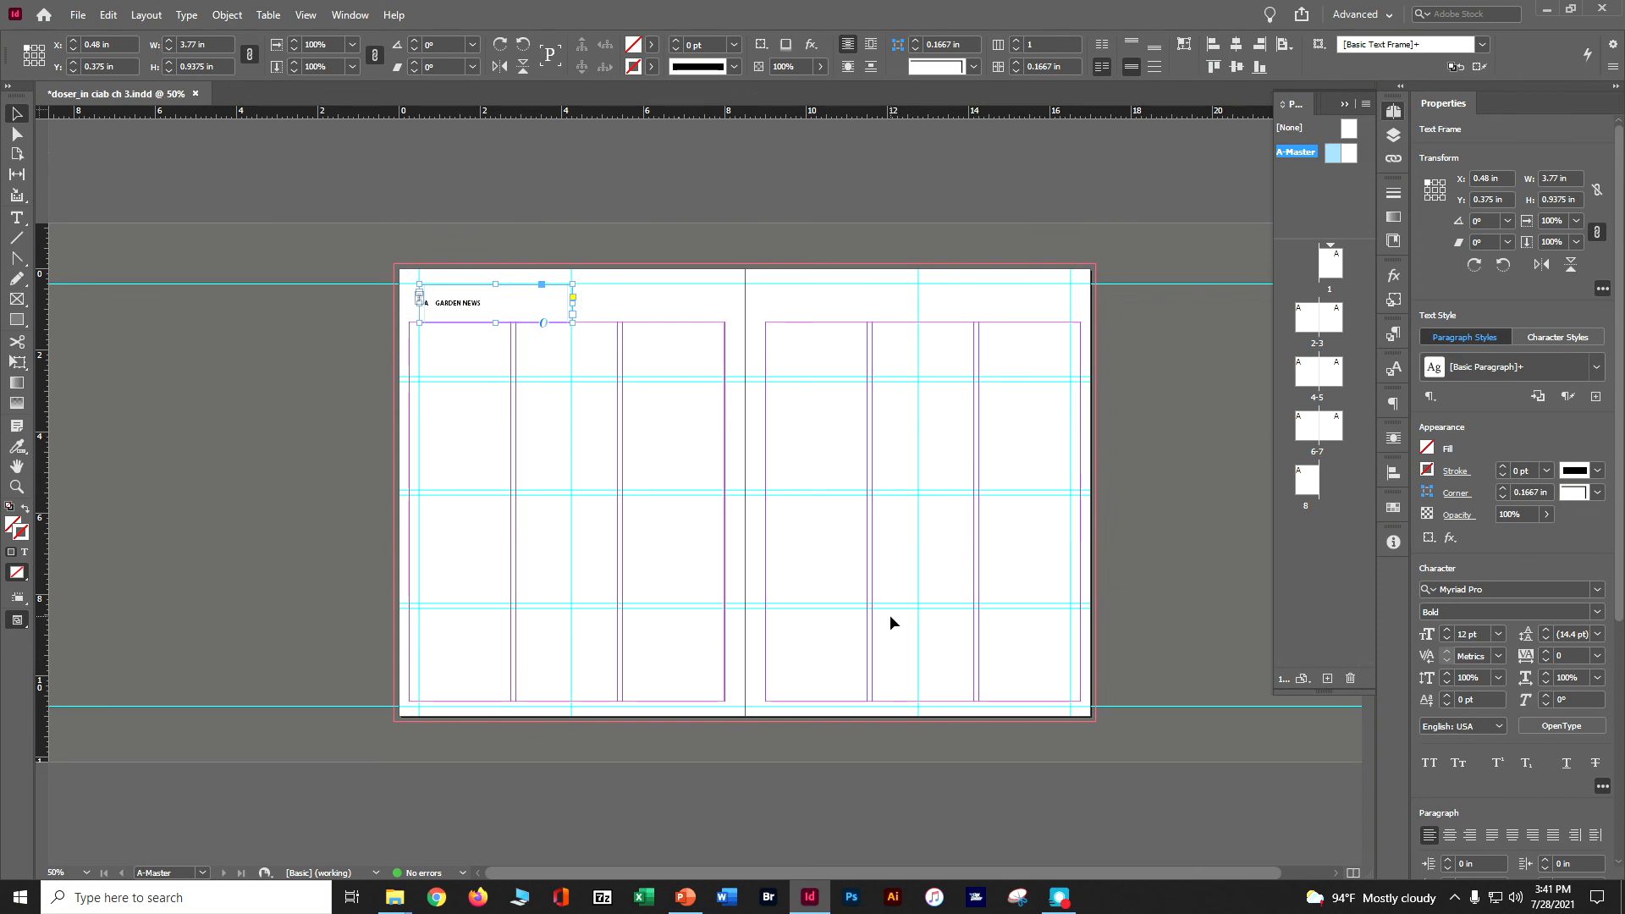
# Duplicate the GARDEN NEWS frame straight across onto the right A-Master page at about X 8.98 in, and save the document.
pyautogui.click(306, 16)
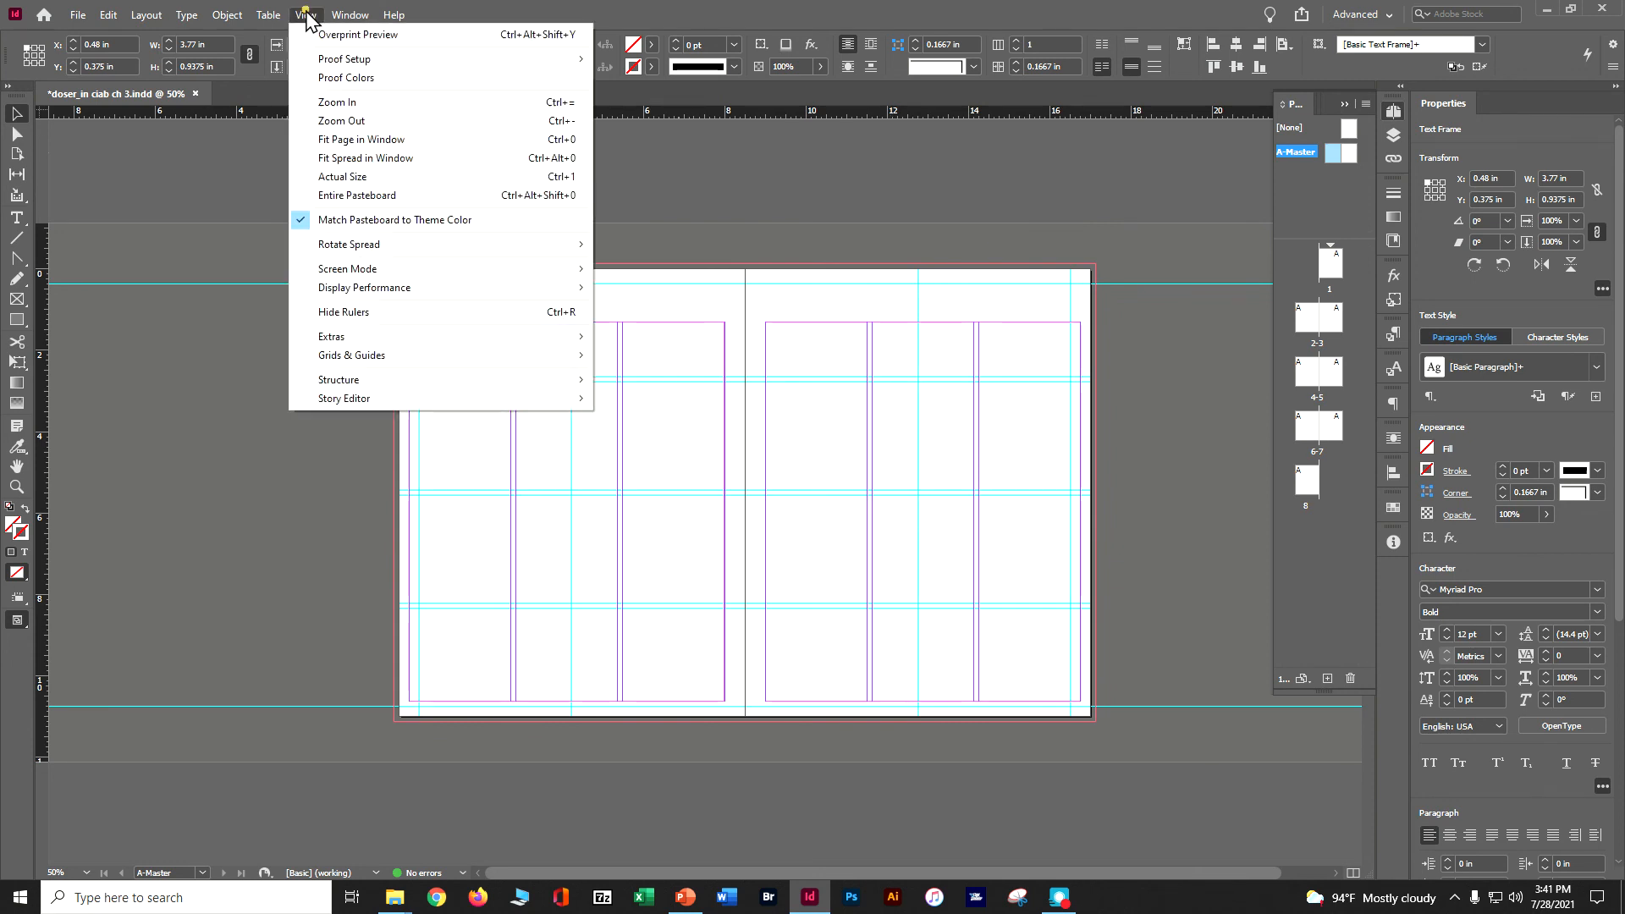
pyautogui.moveTo(376, 289)
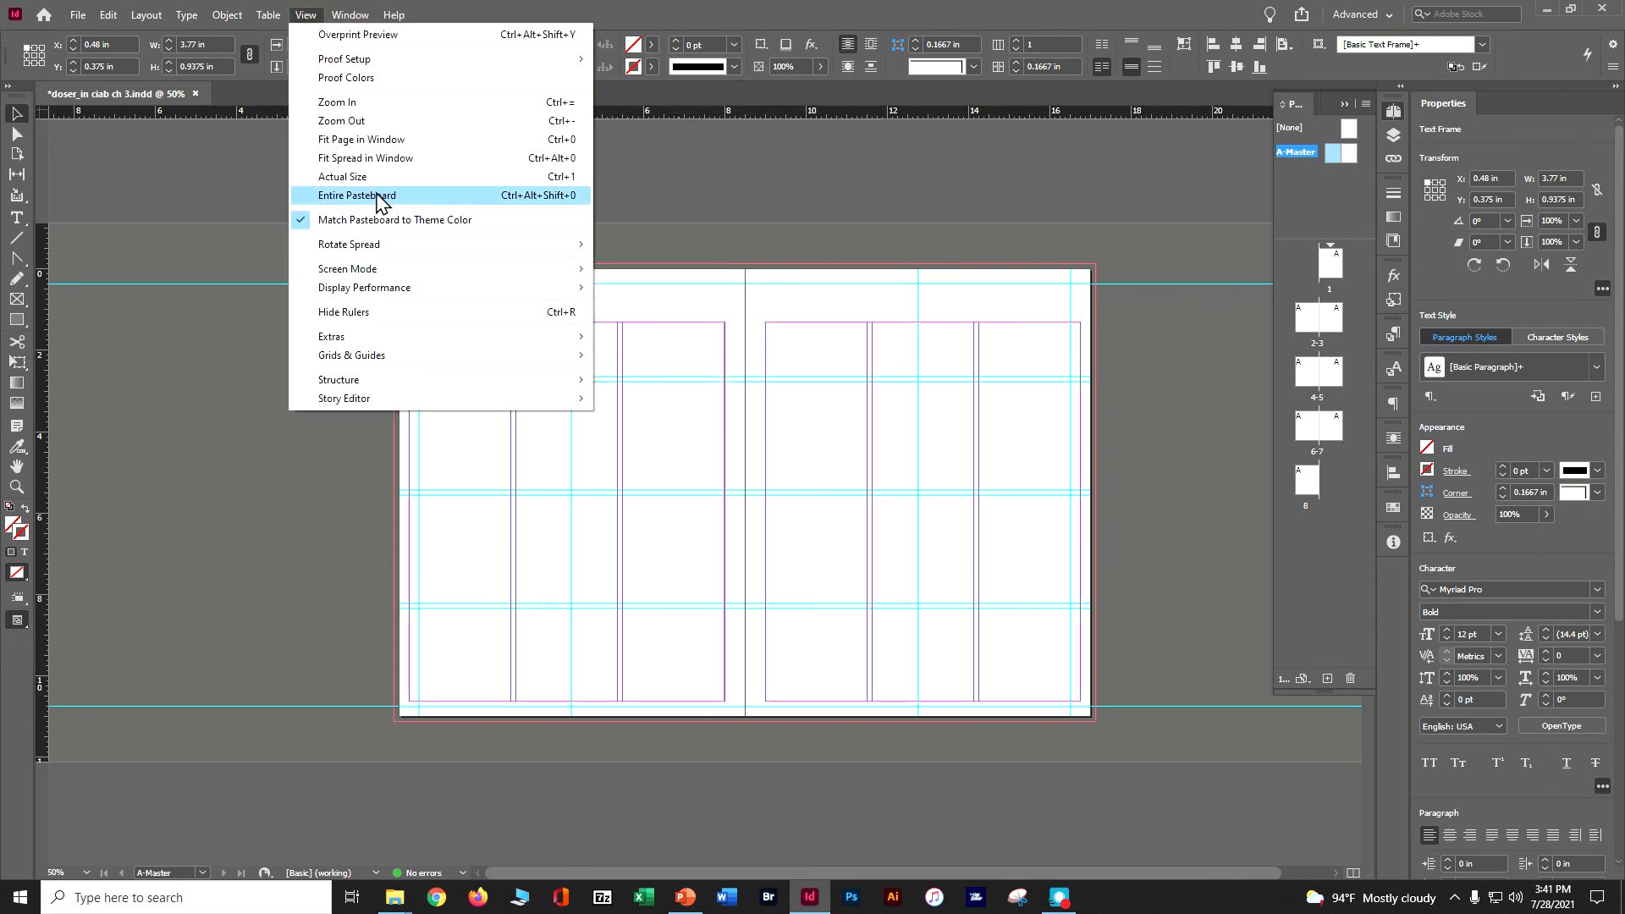
pyautogui.click(379, 159)
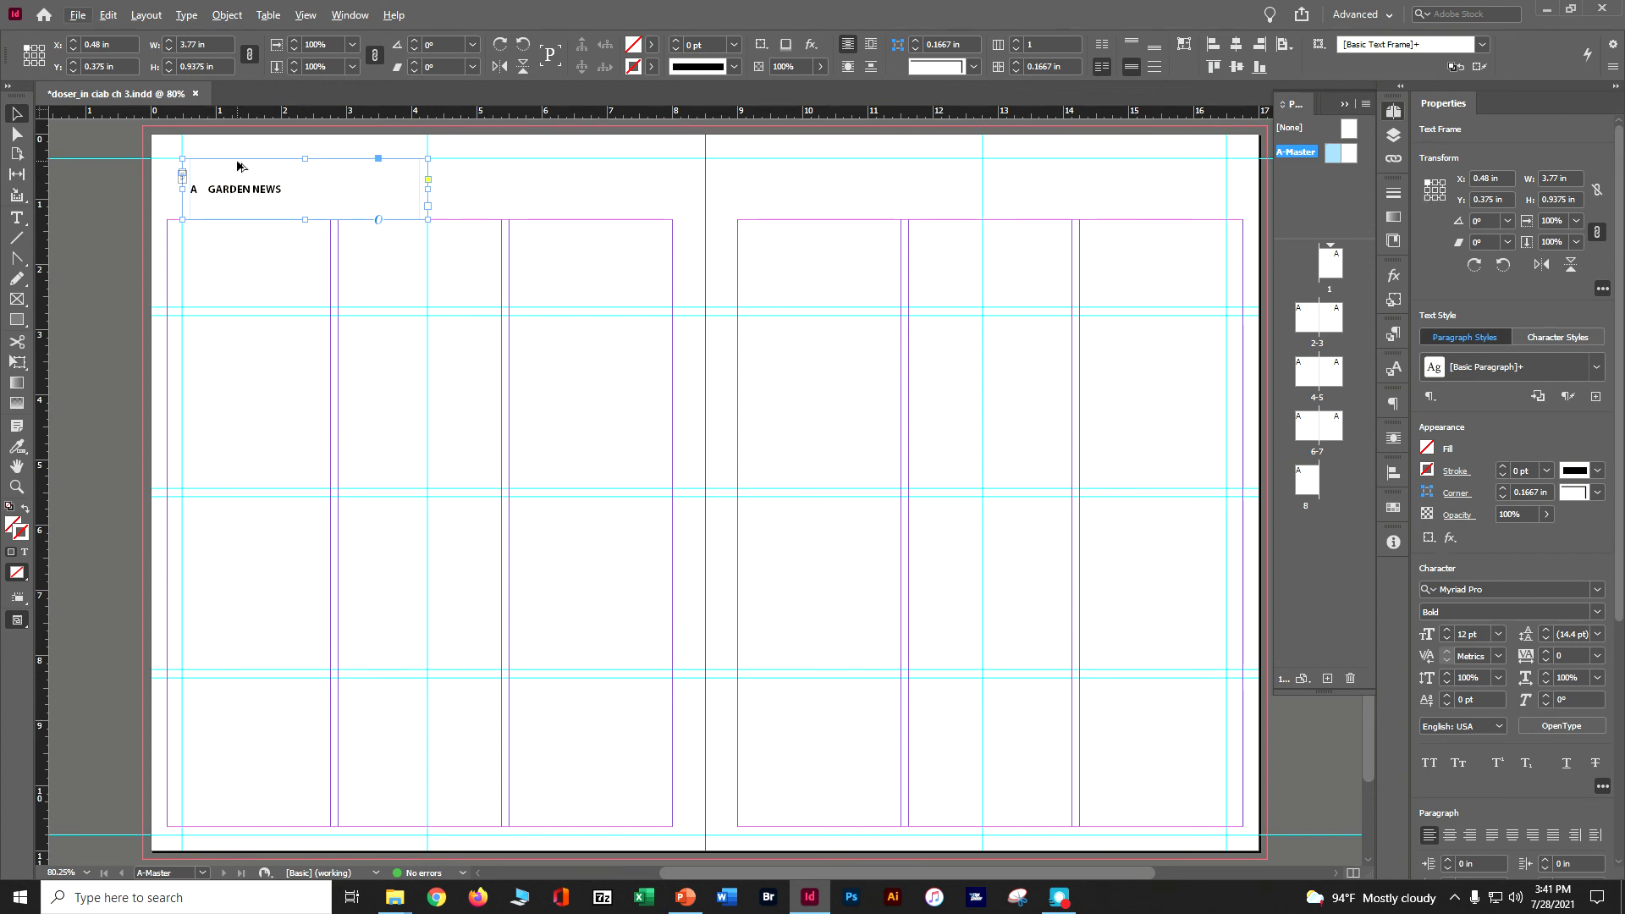
pyautogui.moveTo(238, 166); pyautogui.dragTo(794, 186)
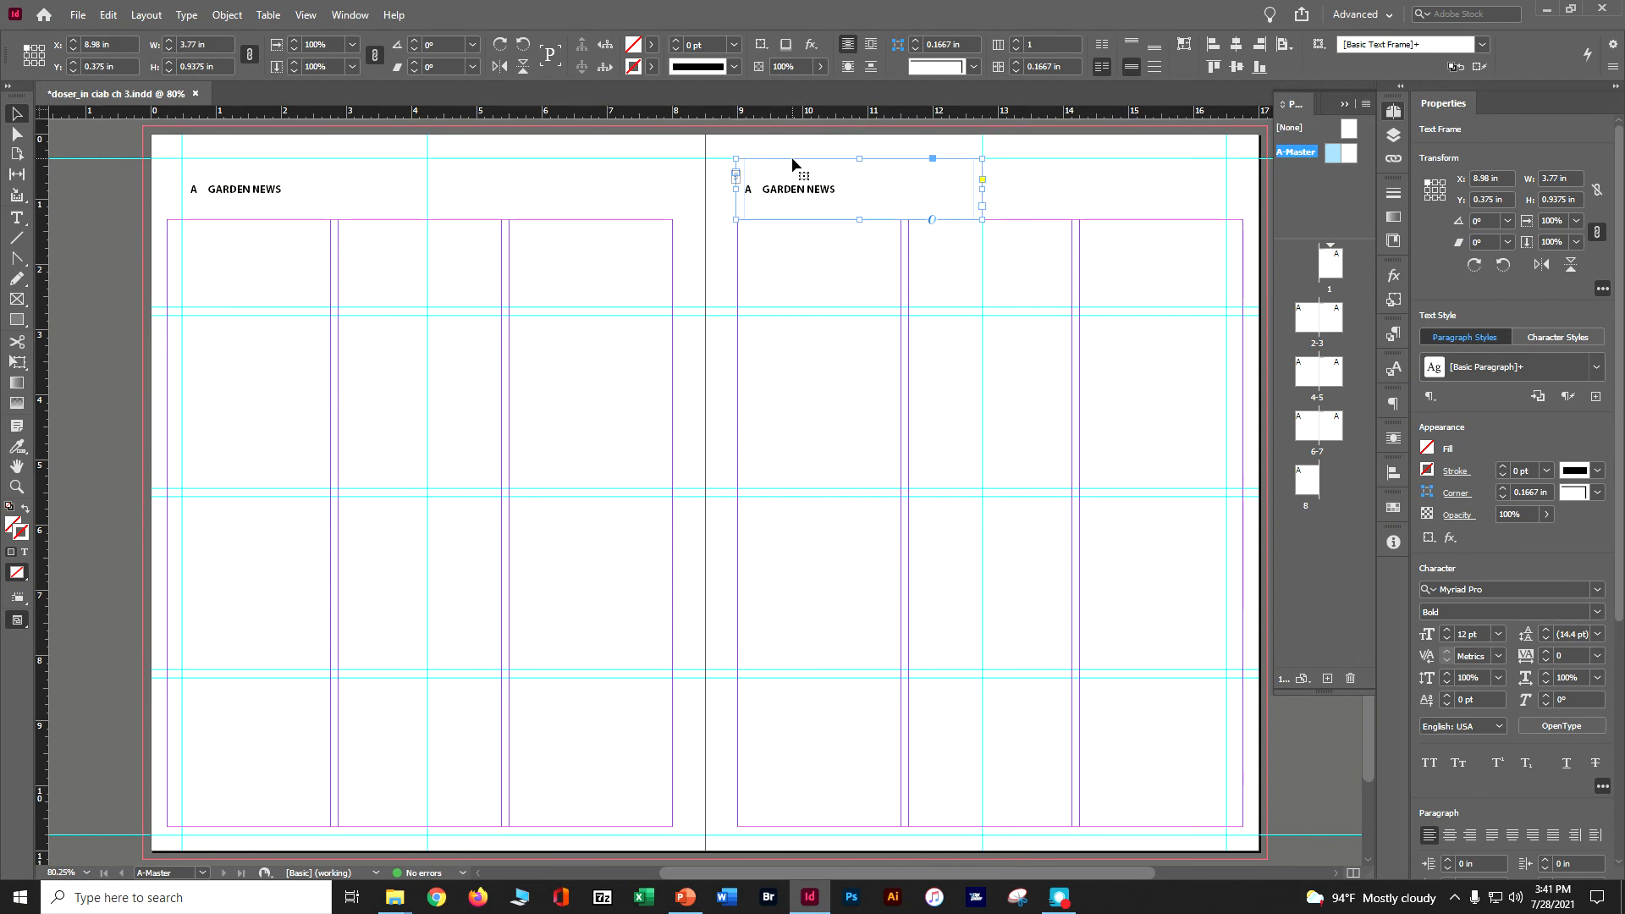
pyautogui.hotkey('ctrl', 's')
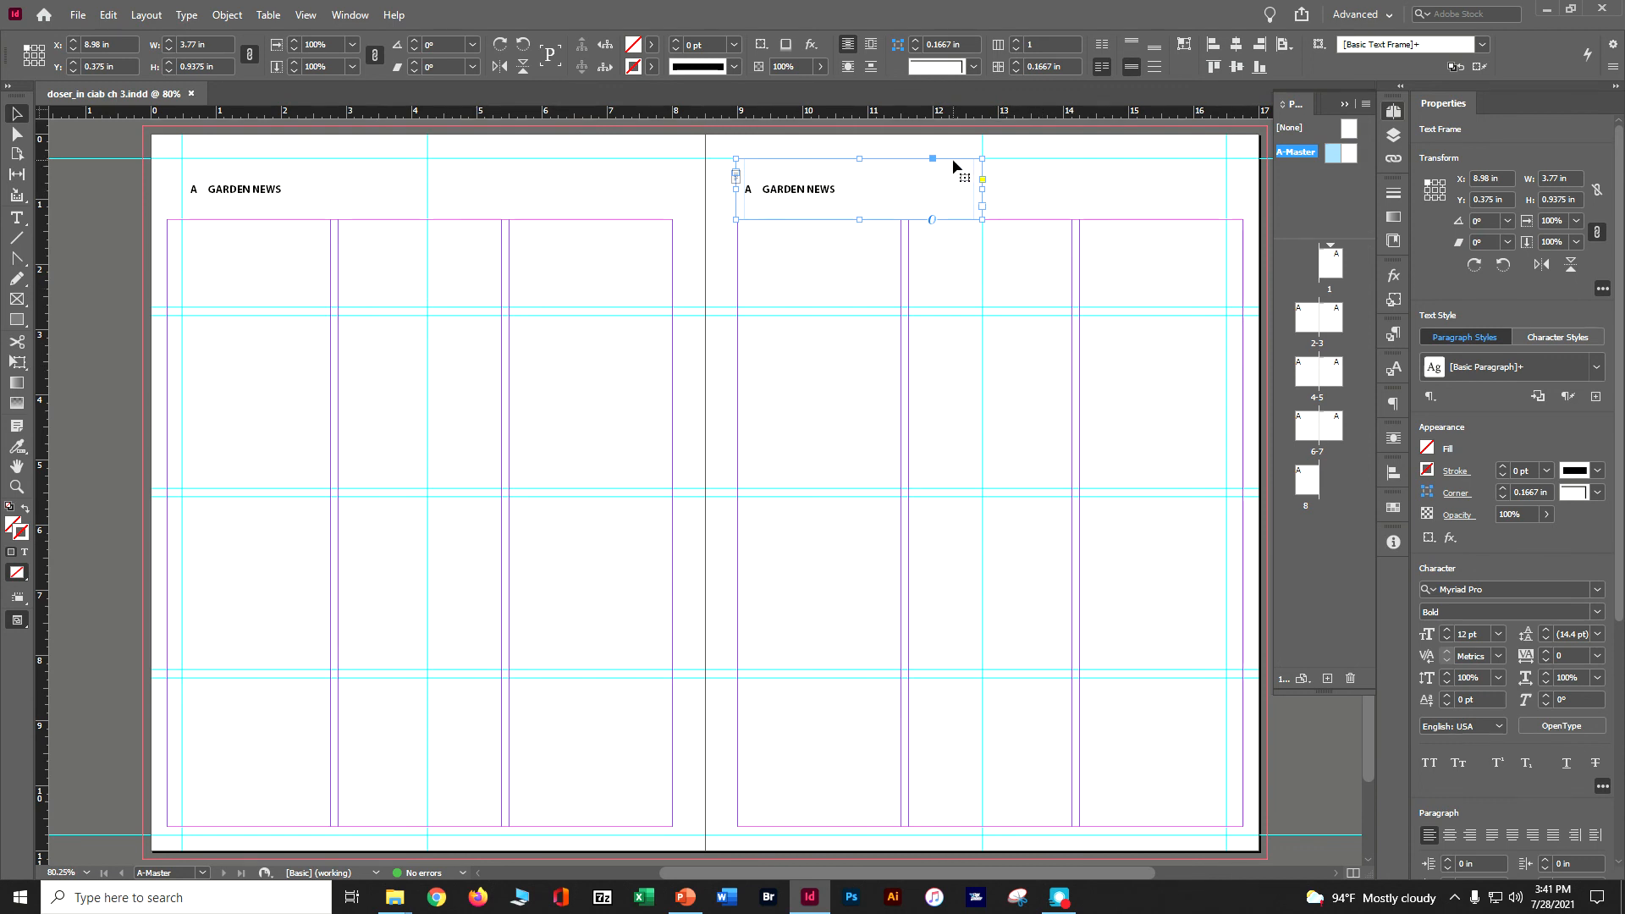
# Move the copied header frame to X 12.73 in, between the centre and outer guides of the right A-Master page, and right-align its text.
pyautogui.moveTo(953, 165); pyautogui.dragTo(1195, 157)
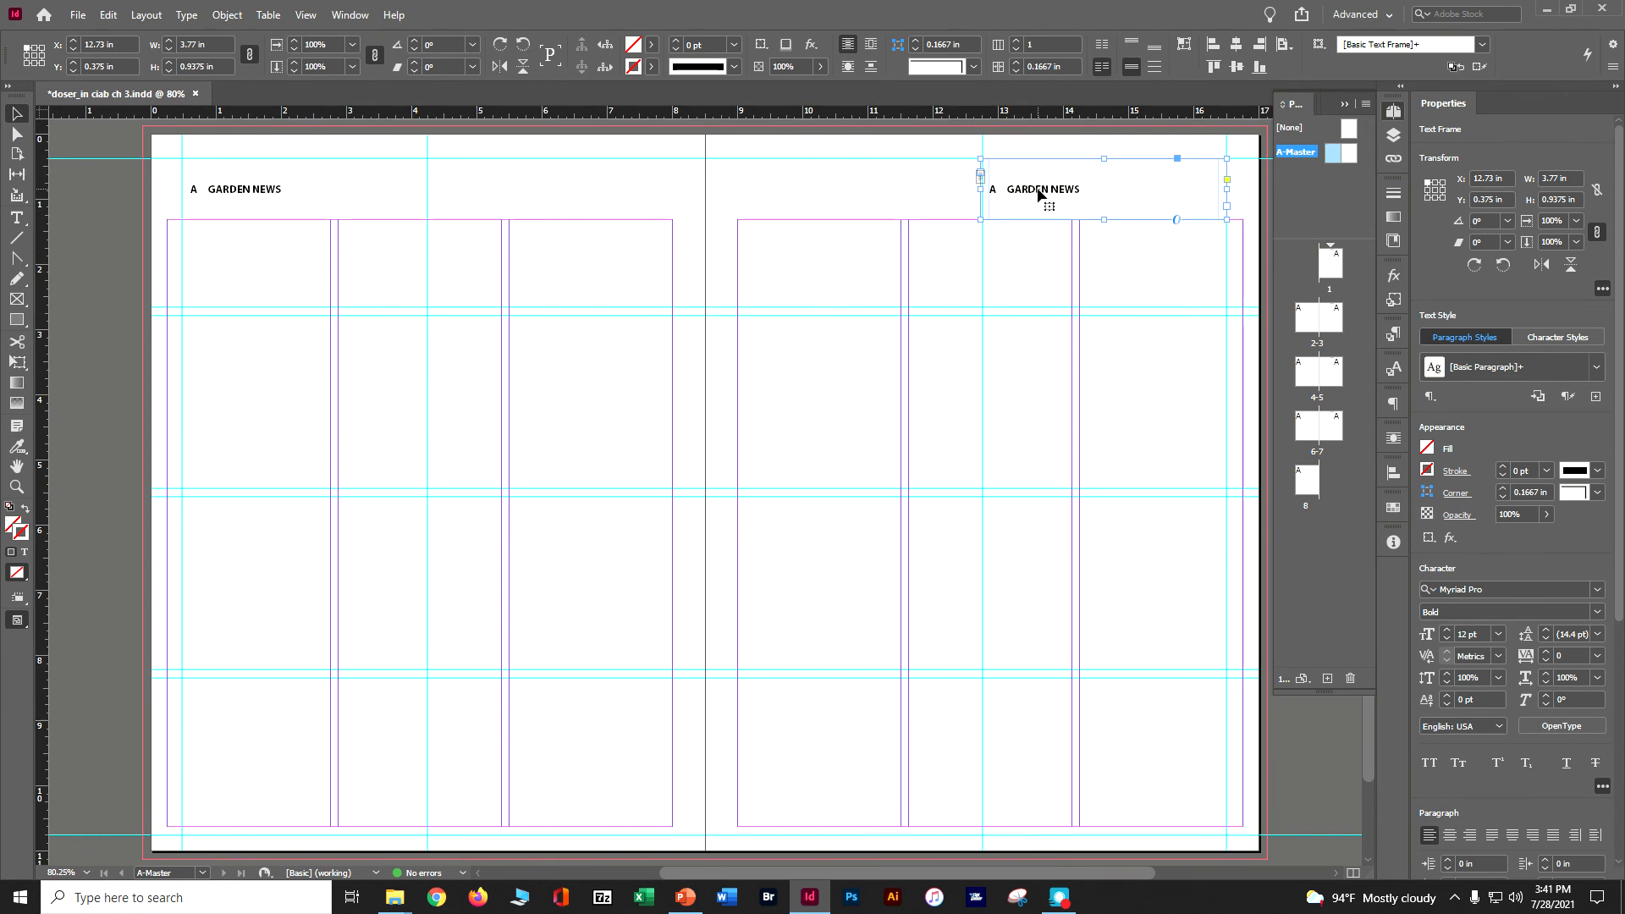
pyautogui.click(17, 219)
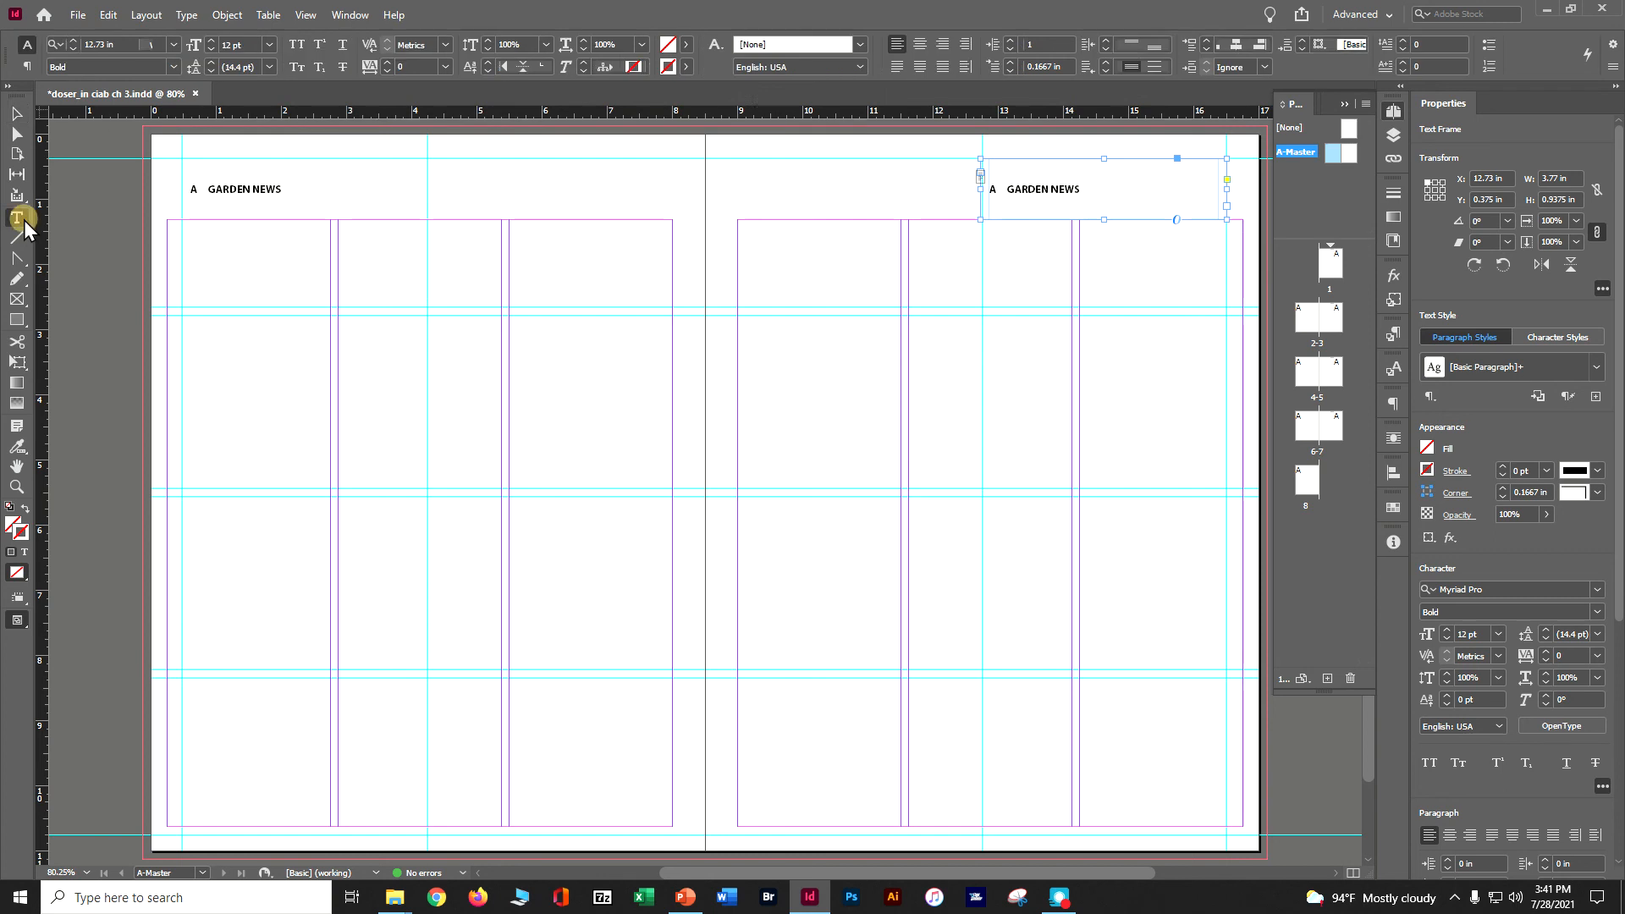
pyautogui.click(997, 191)
pyautogui.click(1016, 189)
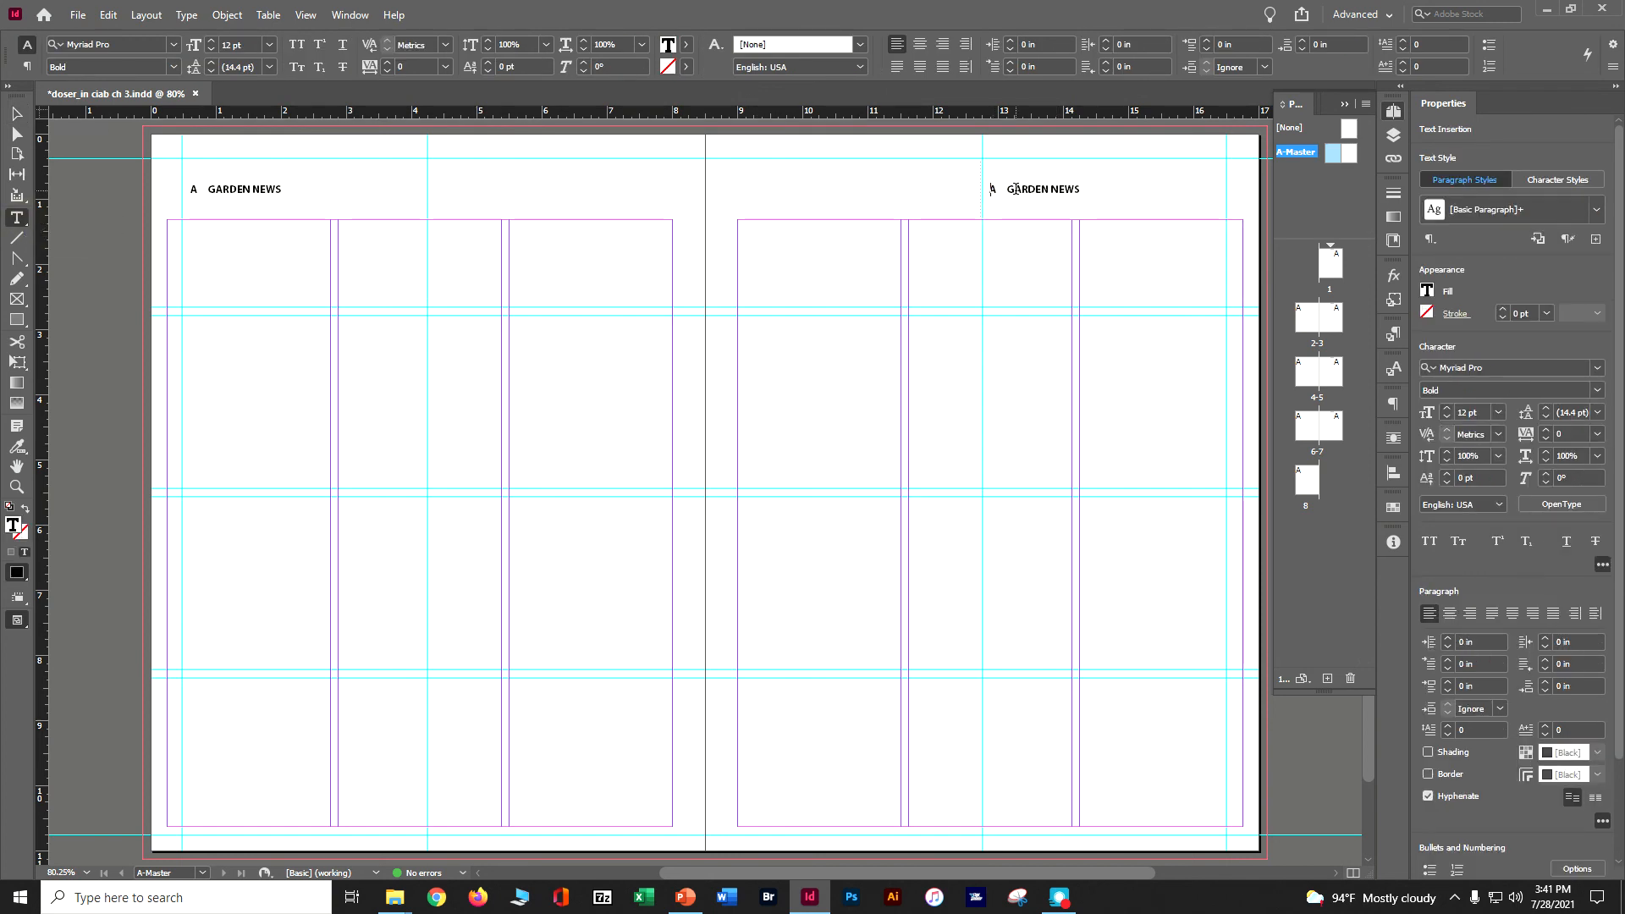
pyautogui.click(944, 45)
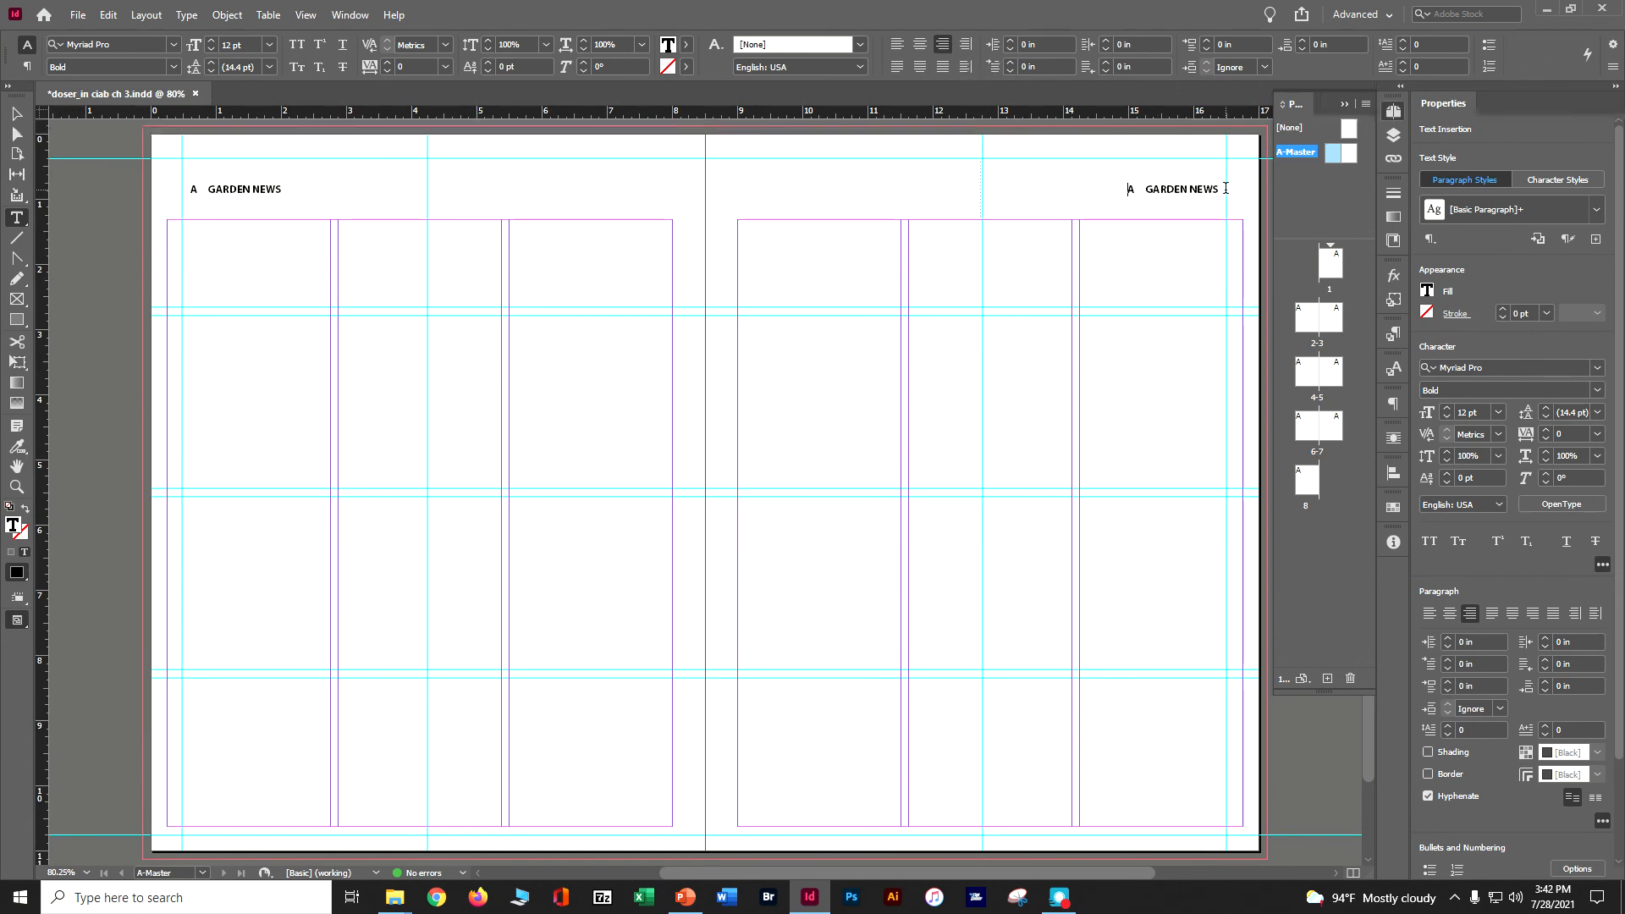
# On the right A-Master page, delete the marker and em space before GARDEN NEWS and insert a Current Page Number marker after the text.
pyautogui.click(1163, 189)
pyautogui.press('BackSpace')
pyautogui.press('BackSpace')
pyautogui.click(186, 14)
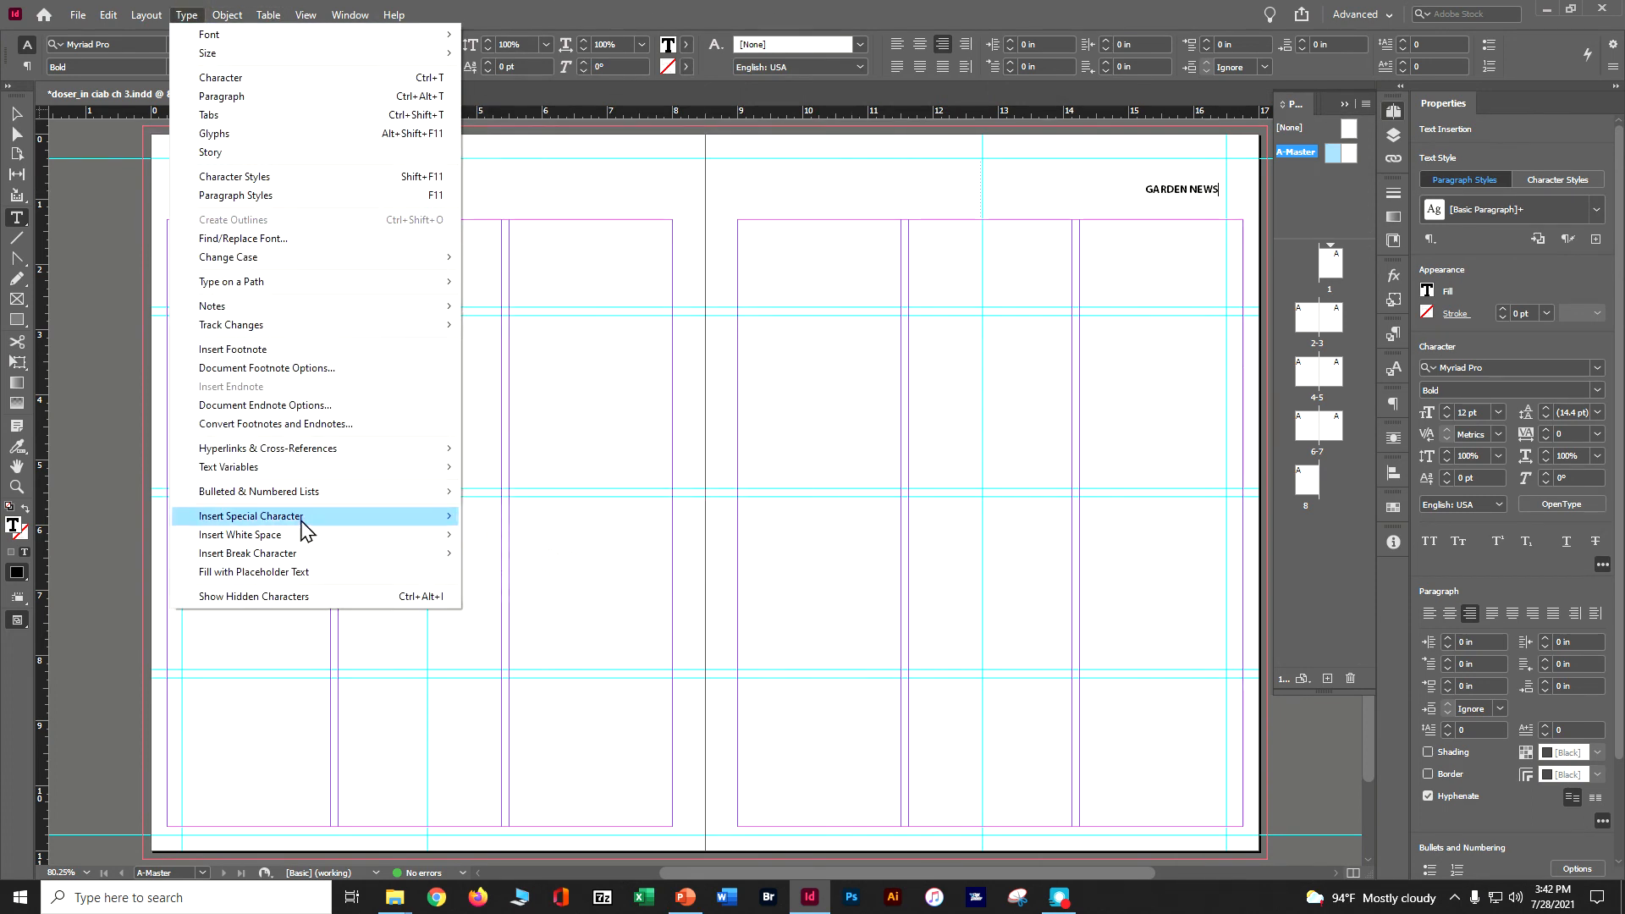
pyautogui.moveTo(305, 525)
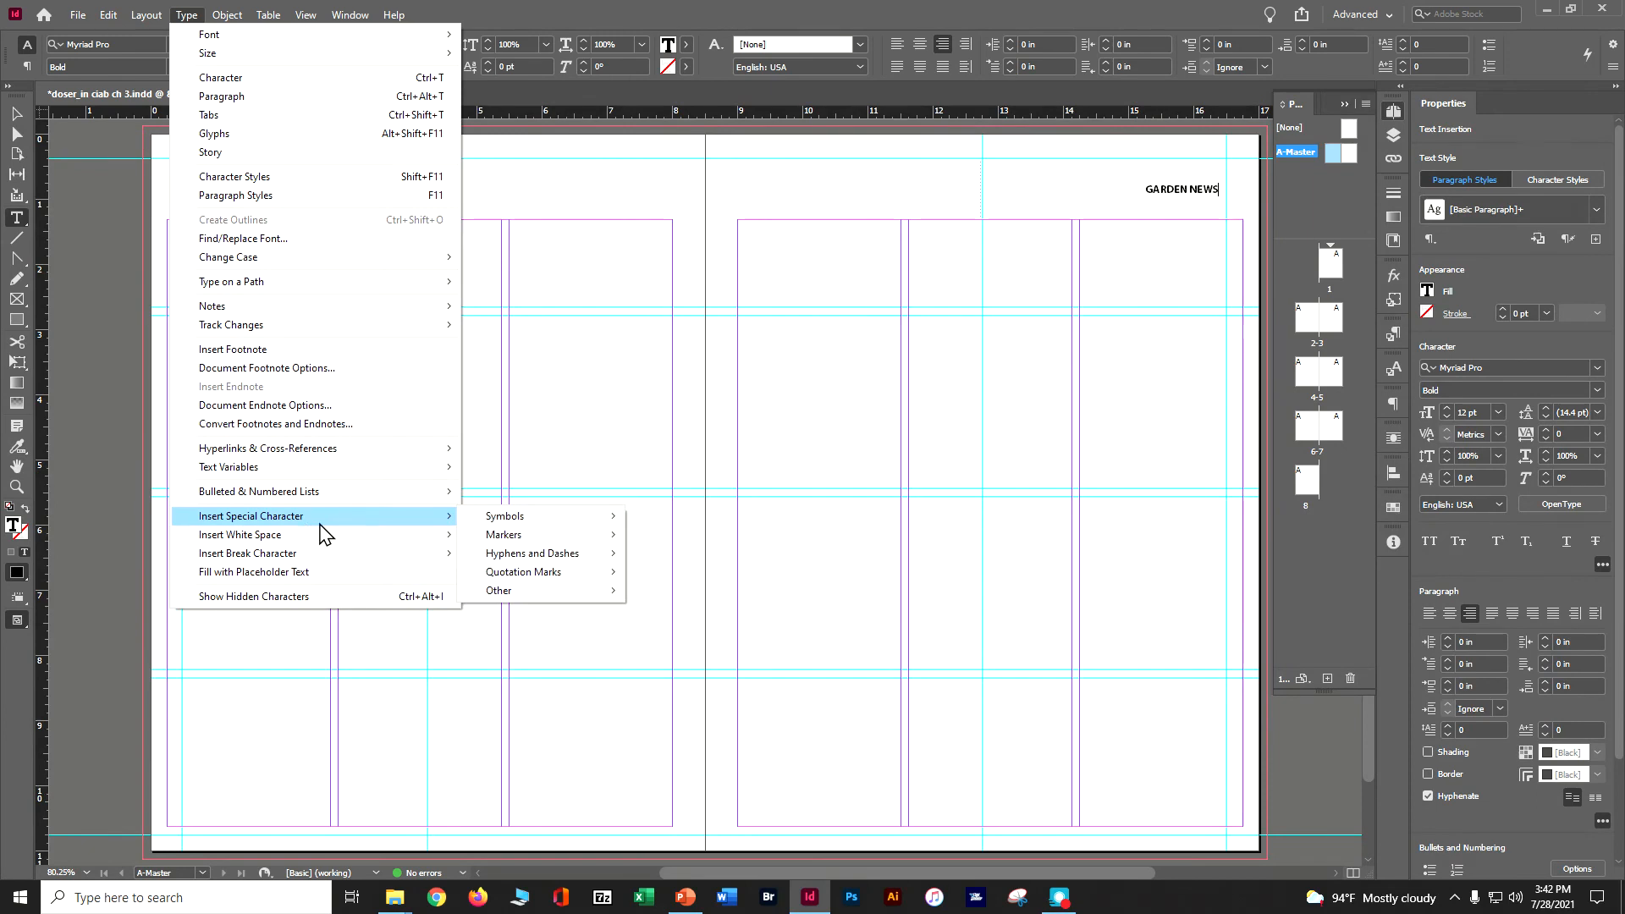
pyautogui.moveTo(508, 535)
pyautogui.click(677, 535)
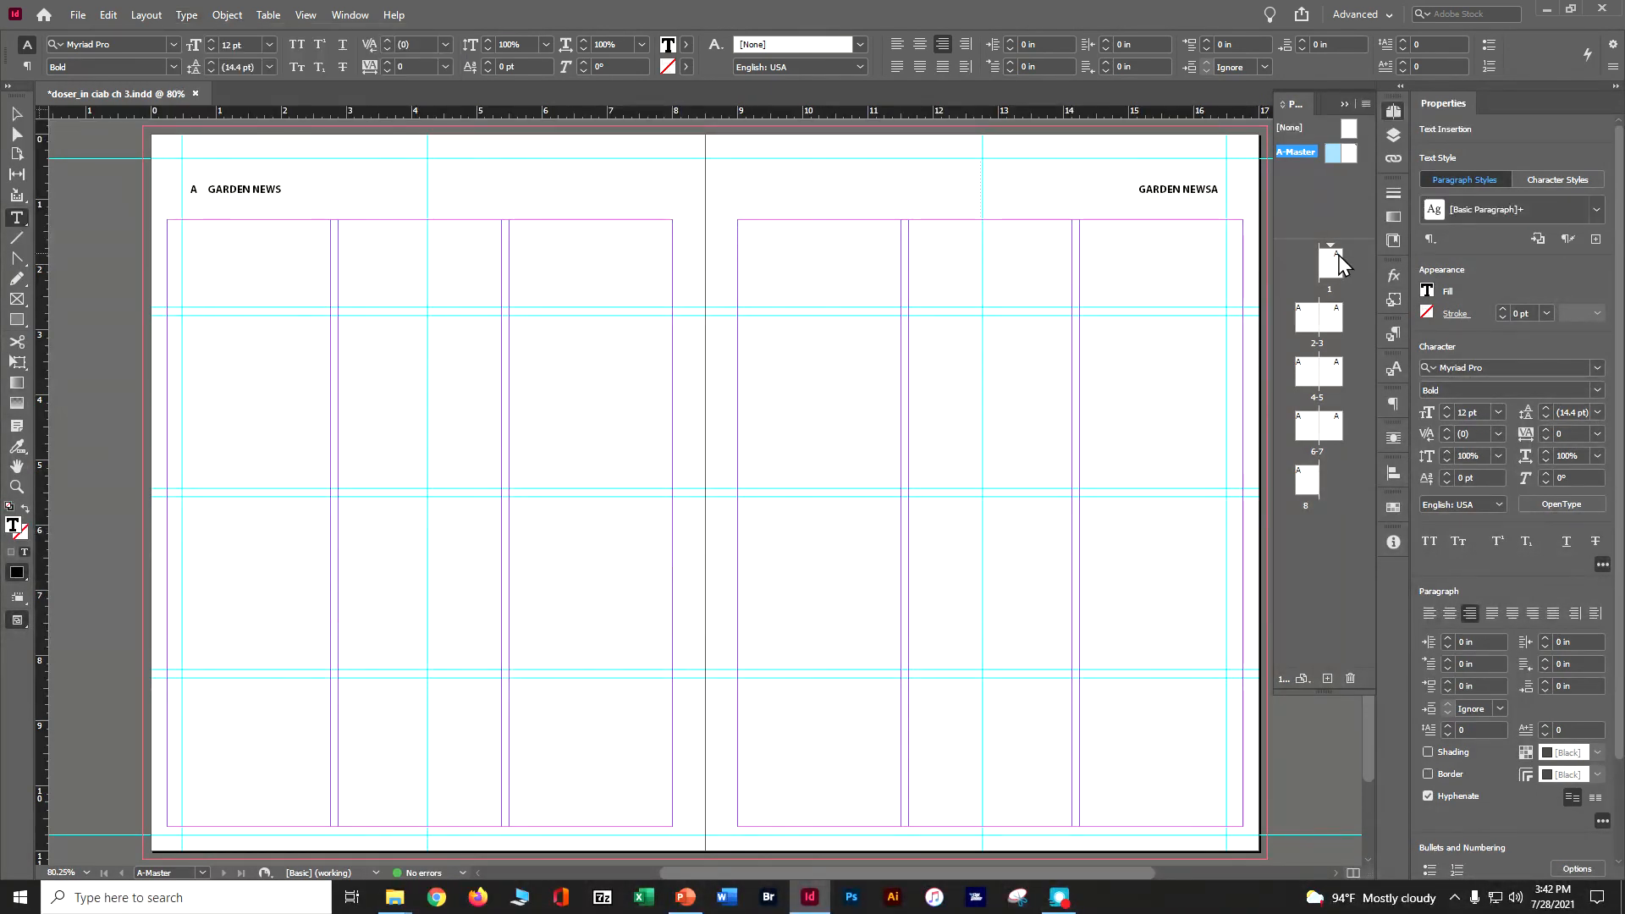
# Insert an em space between GARDEN NEWS and its page number marker on the right A-Master page, and save the document.
pyautogui.click(184, 15)
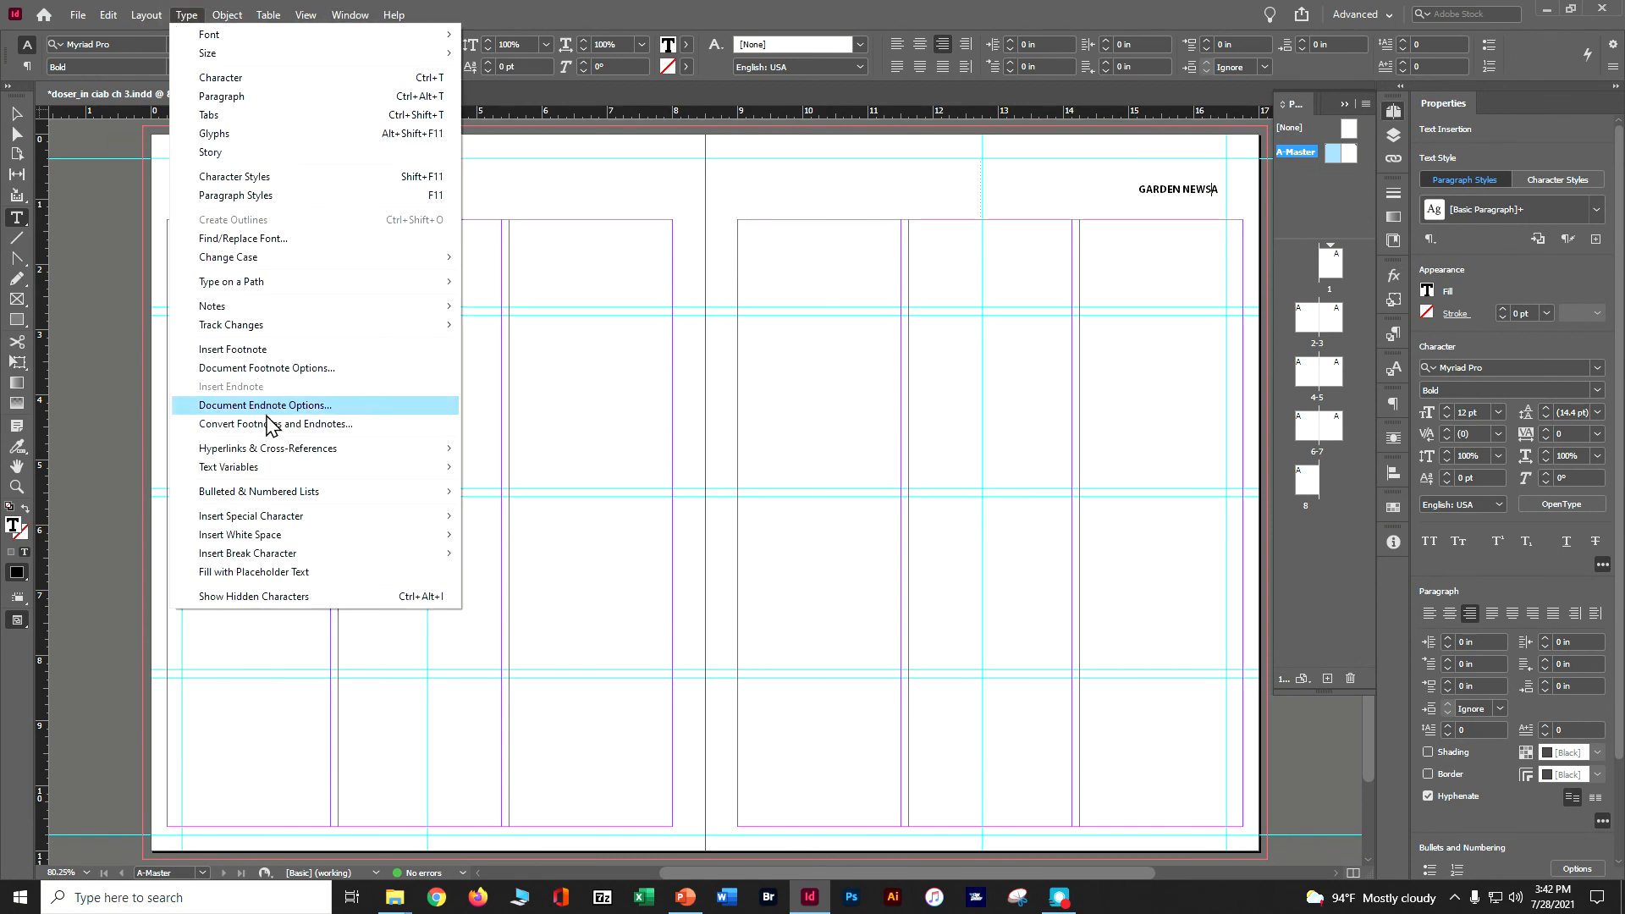
pyautogui.moveTo(297, 537)
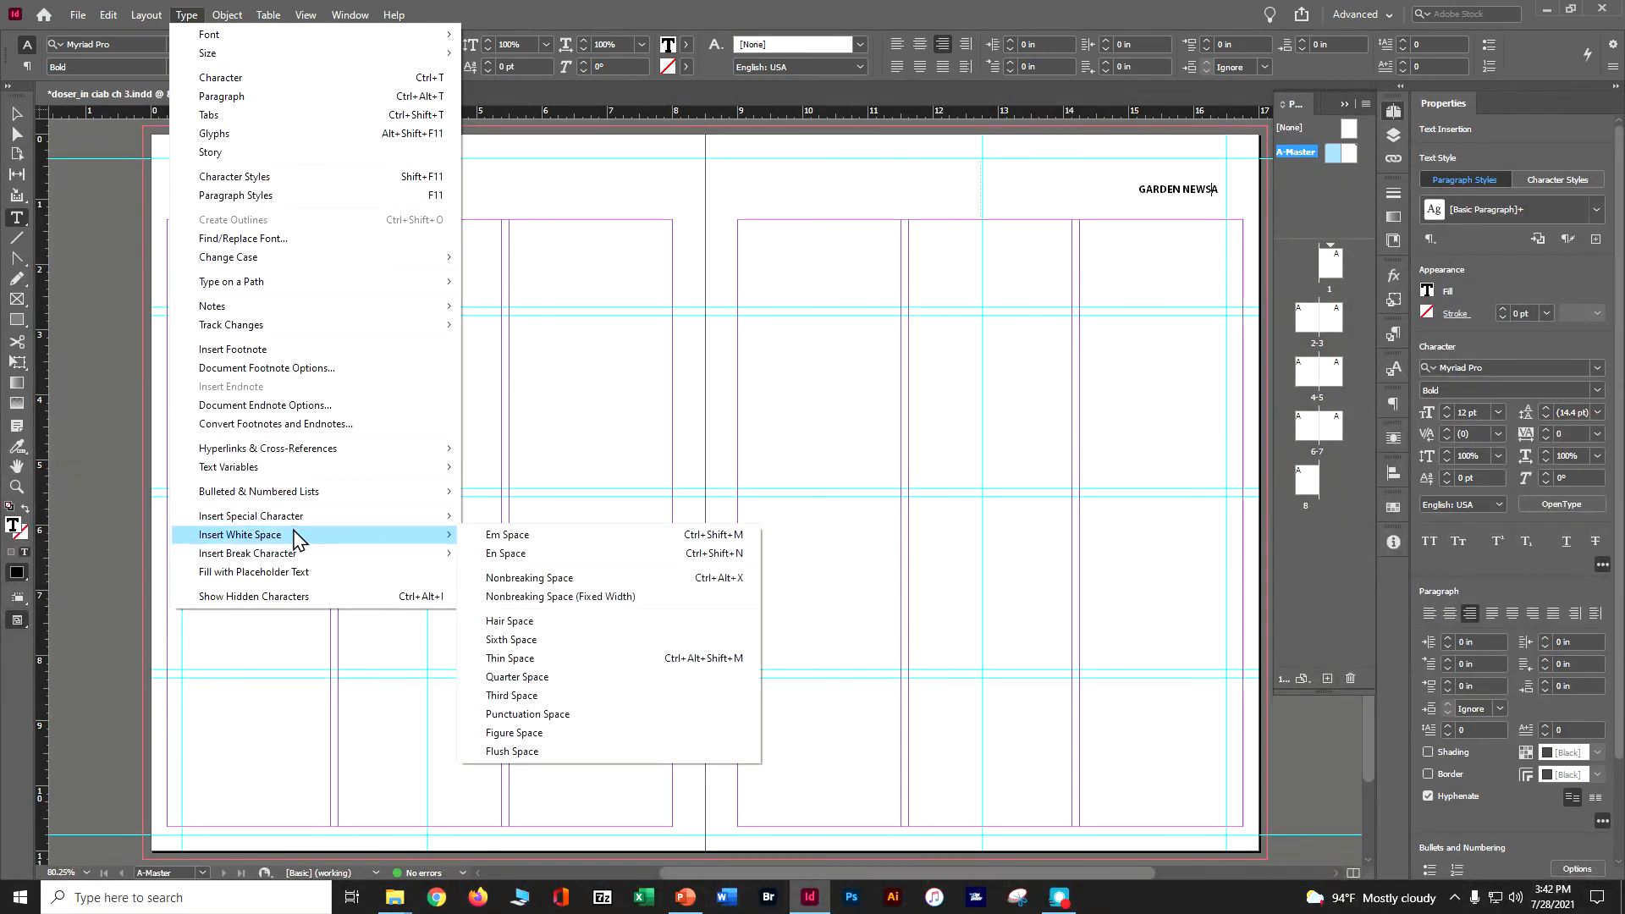
pyautogui.click(504, 535)
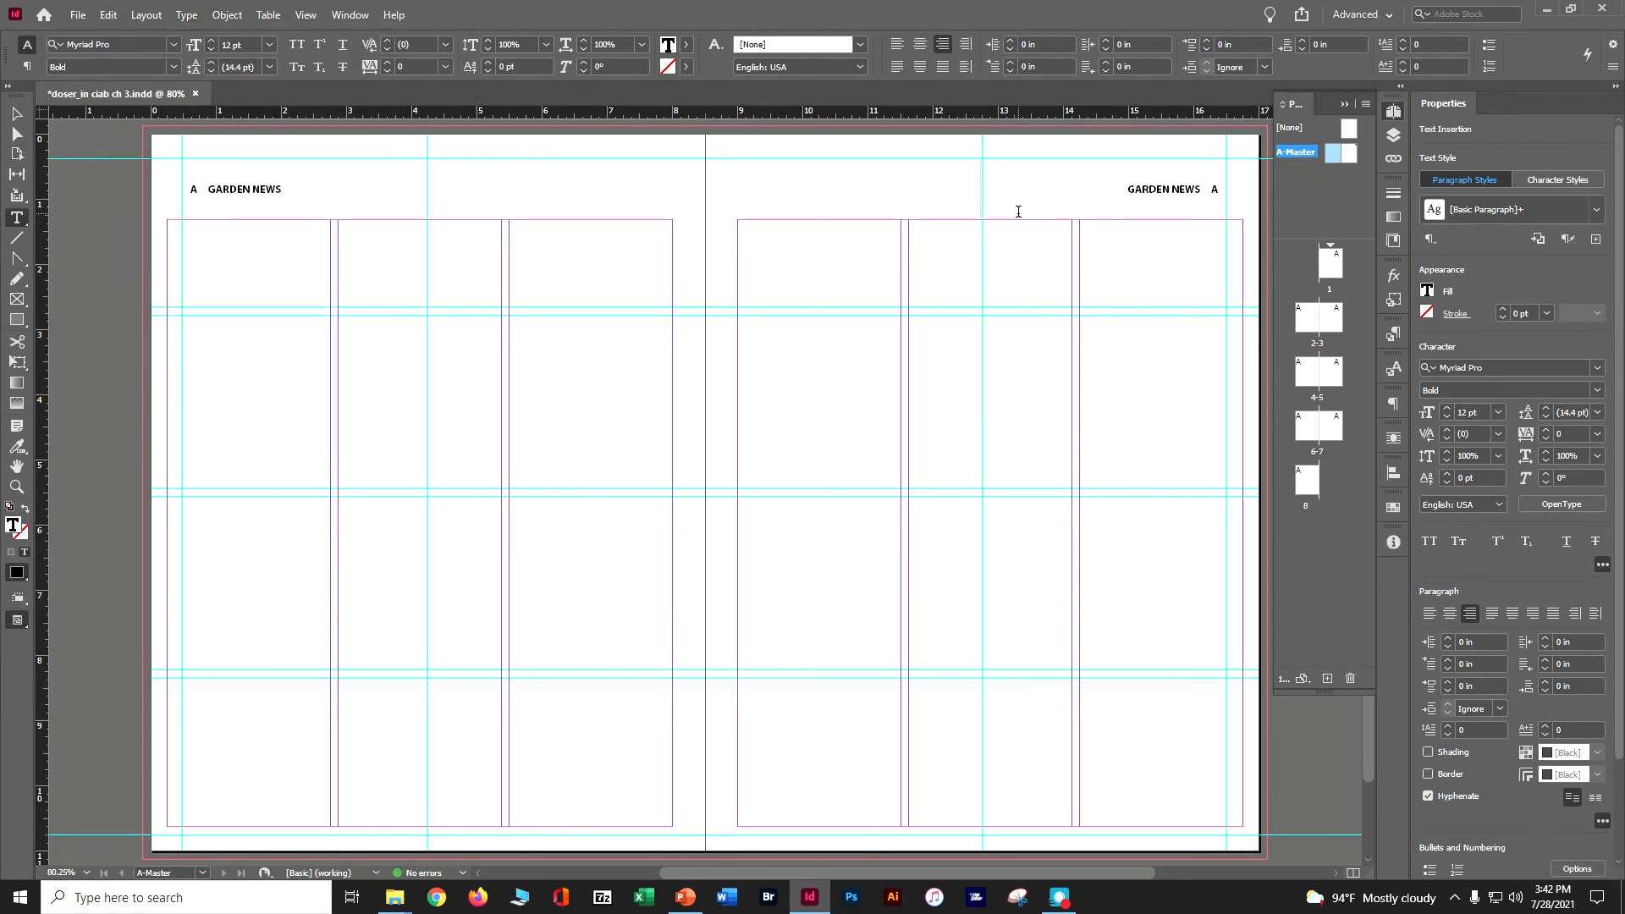
pyautogui.hotkey('ctrl', 's')
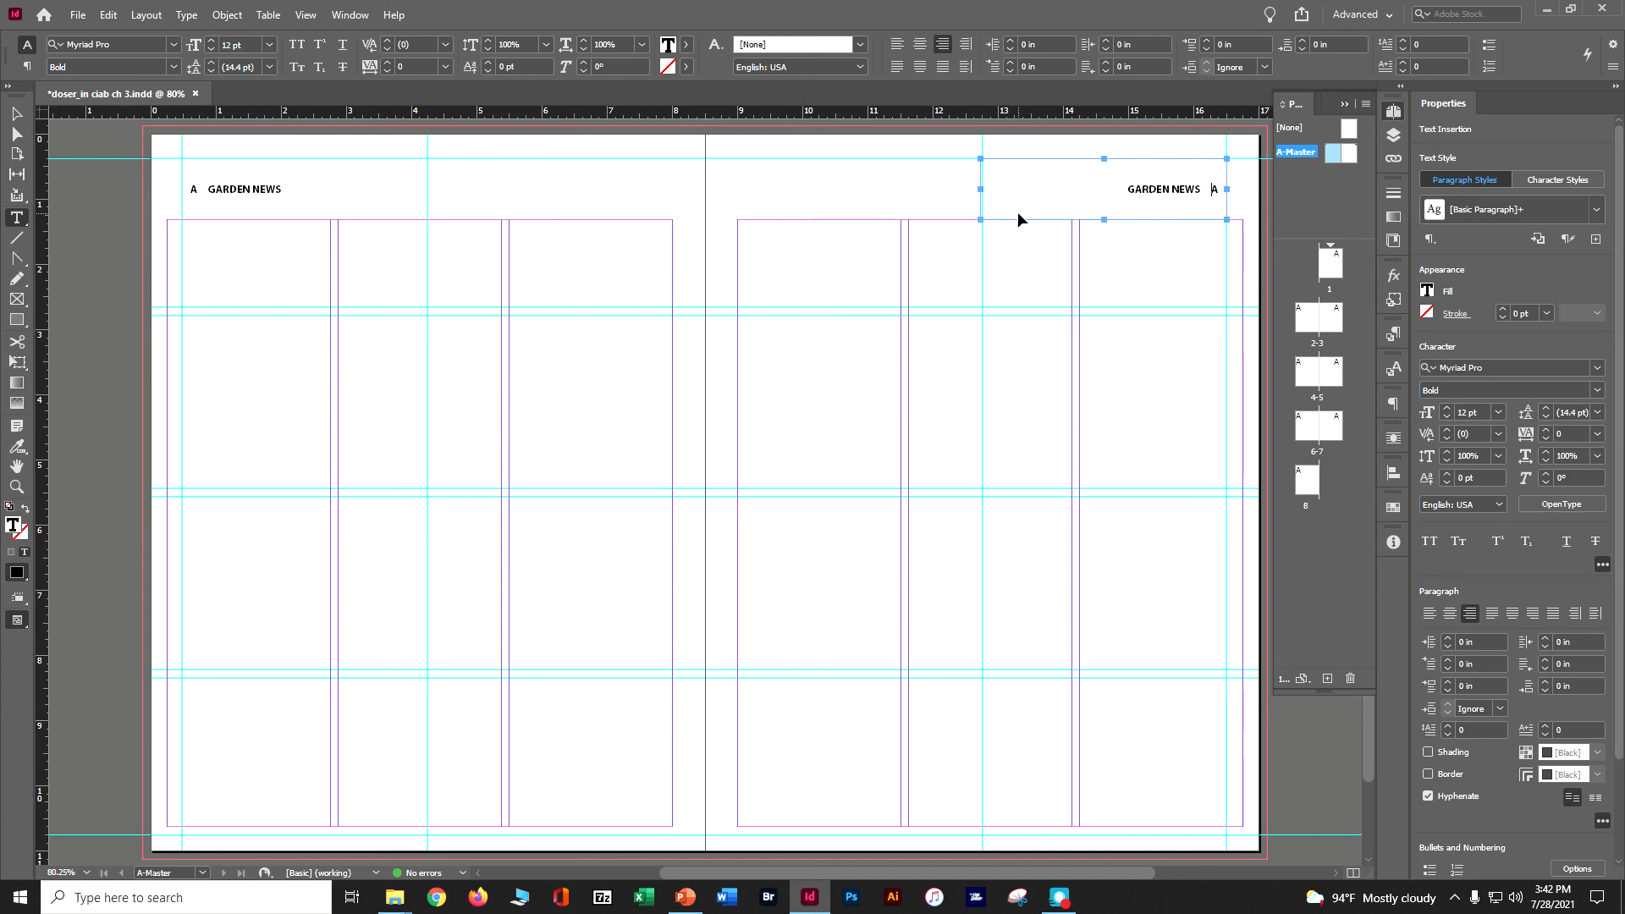